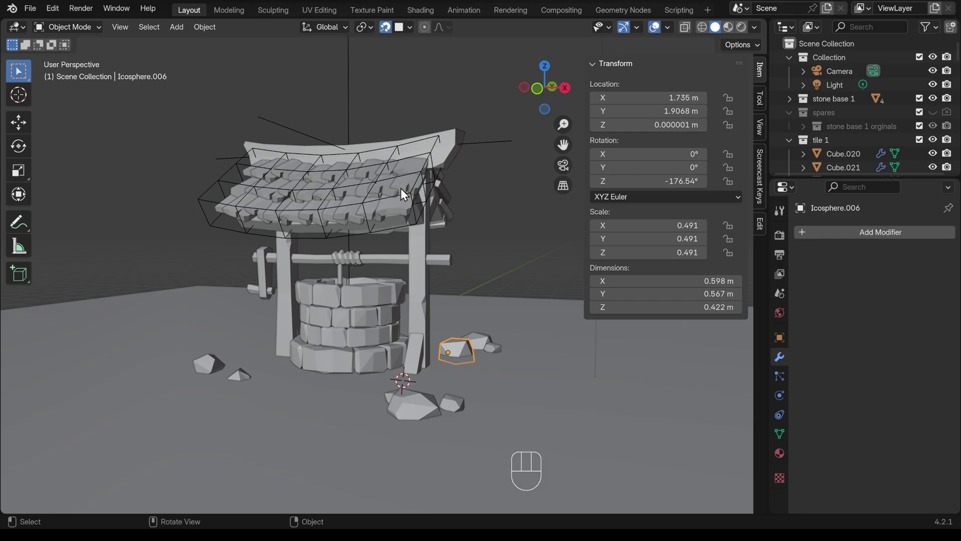
Open the Shading workspace and replace its file browser and image editor with a single Shader Editor
left_click(427, 9)
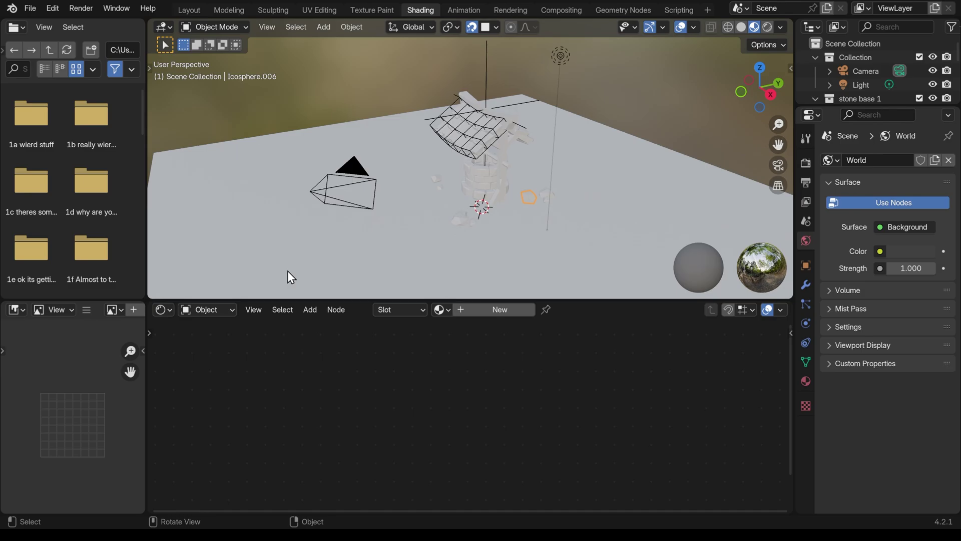
left_click(47, 70)
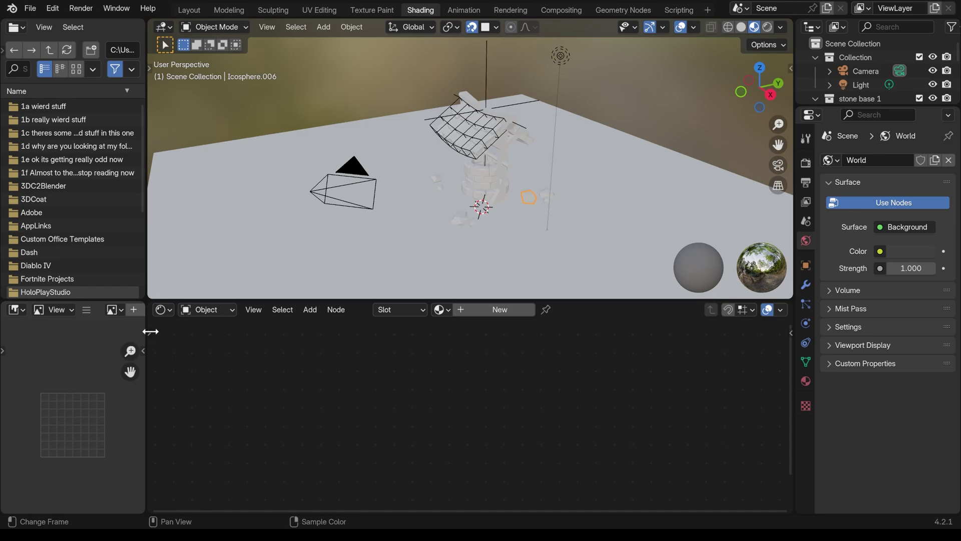
left_click_drag(141, 302, 41, 93)
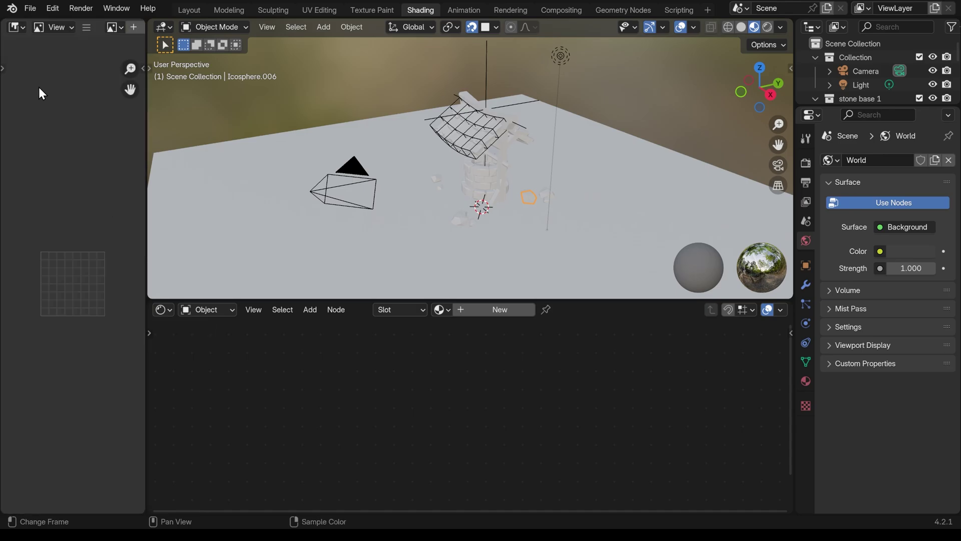
left_click(18, 28)
left_click(64, 154)
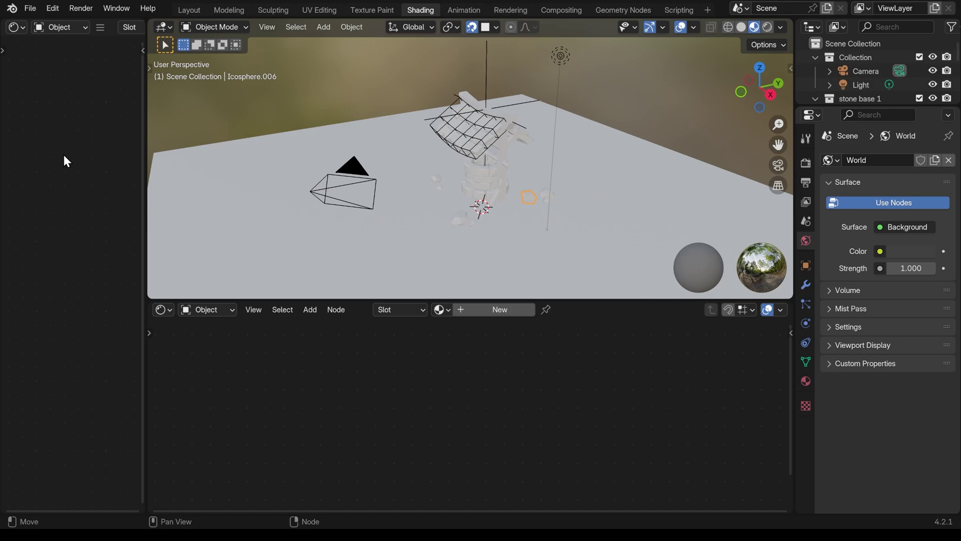
Expand the 3D viewport over the lower node editor, then widen the side Shader Editor and hide its sidebar
left_click_drag(789, 293, 790, 326)
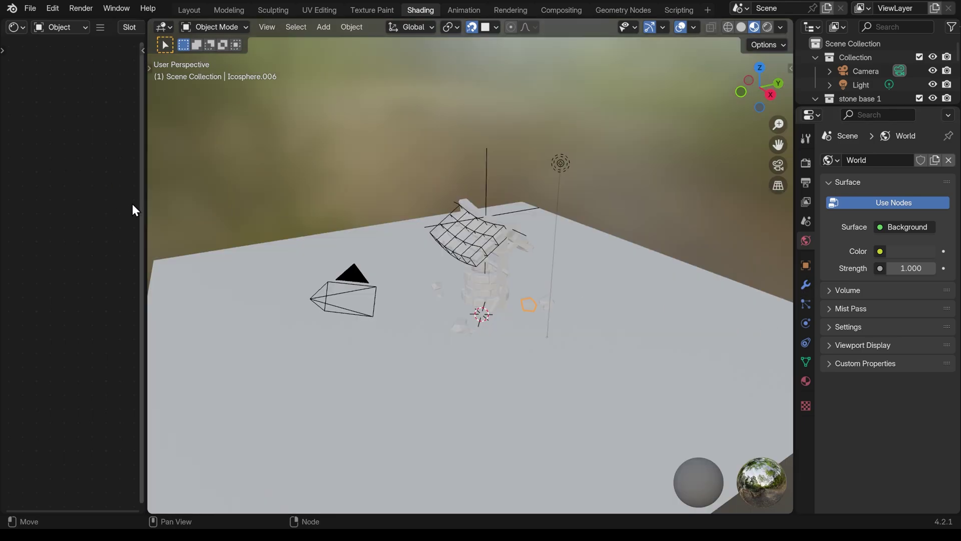
left_click_drag(144, 209, 392, 210)
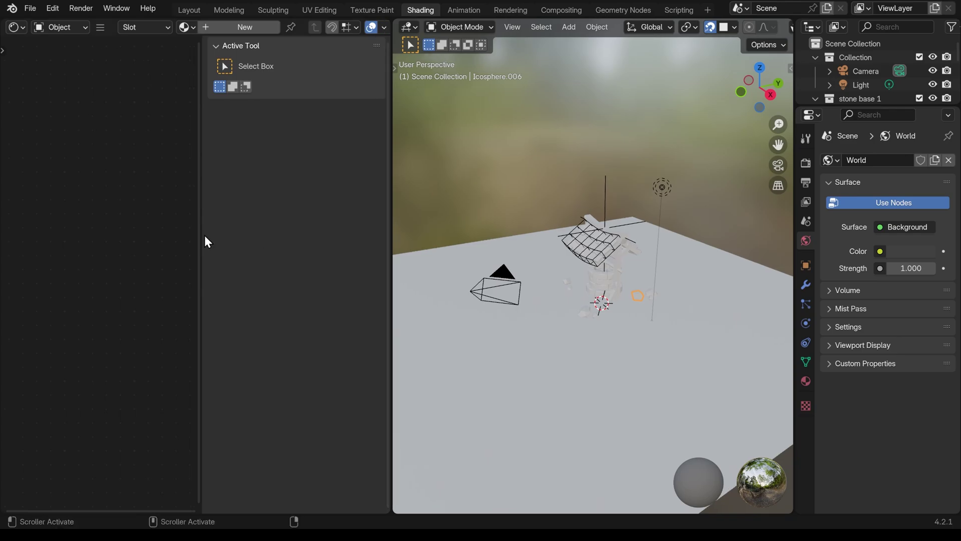
key("n")
Frame the well and preview it in Rendered viewport shading before returning to Material Preview
mouse_move(646, 320)
middle_mouse_down()
mouse_move(658, 314)
mouse_move(621, 317)
mouse_move(655, 313)
middle_mouse_up()
scroll(659, 308, "up", 5)
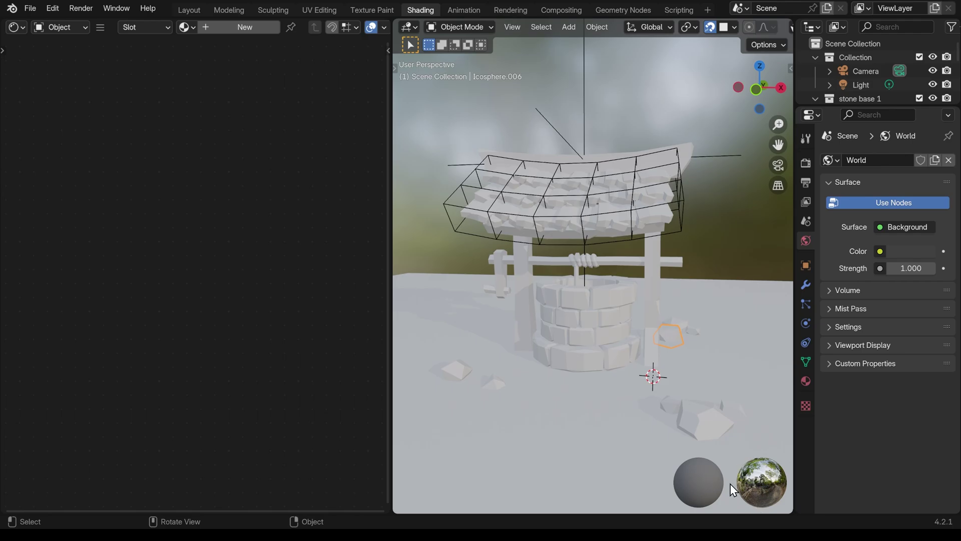
middle_click_drag(733, 35, 535, 35)
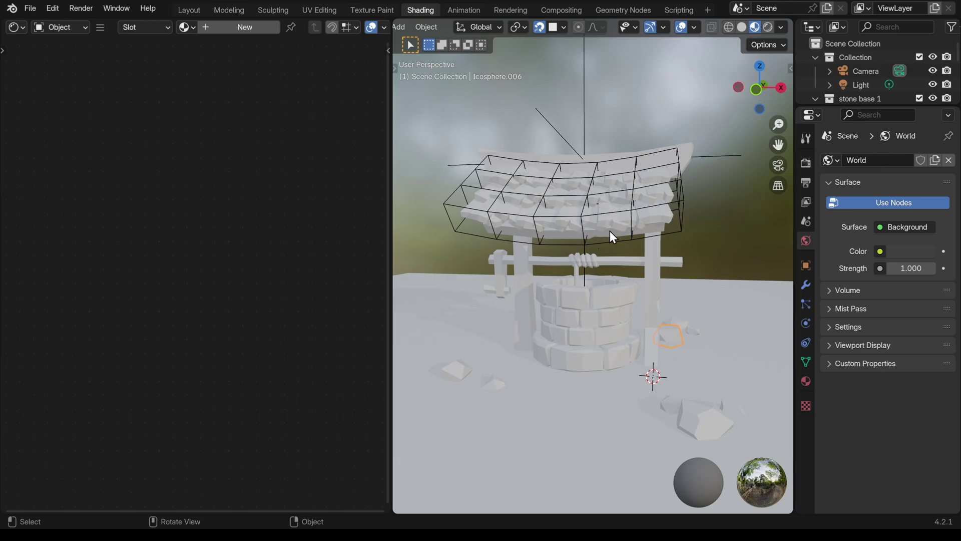
left_click(768, 28)
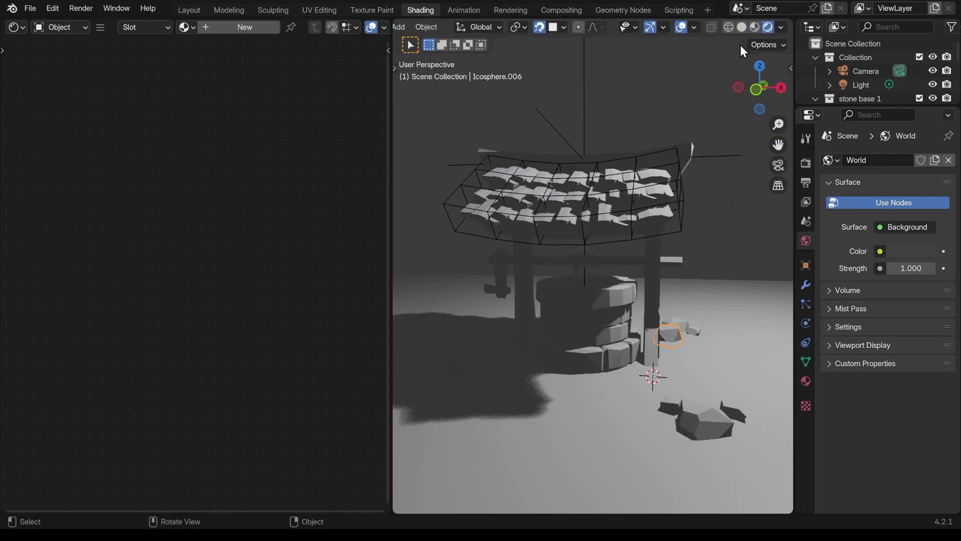
left_click(755, 28)
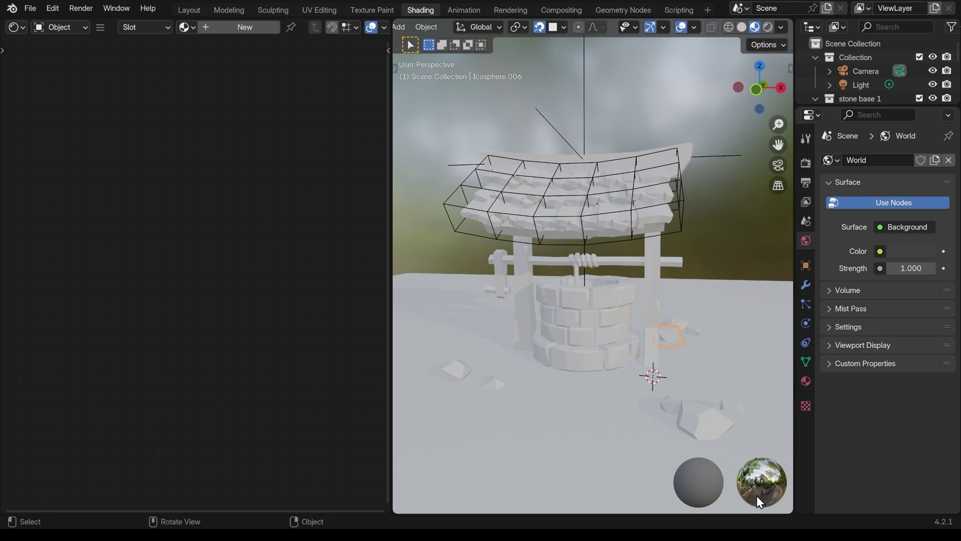
Create a new material on the well's bare upright post and name it "wood 1"
left_click(656, 273)
left_click(242, 28)
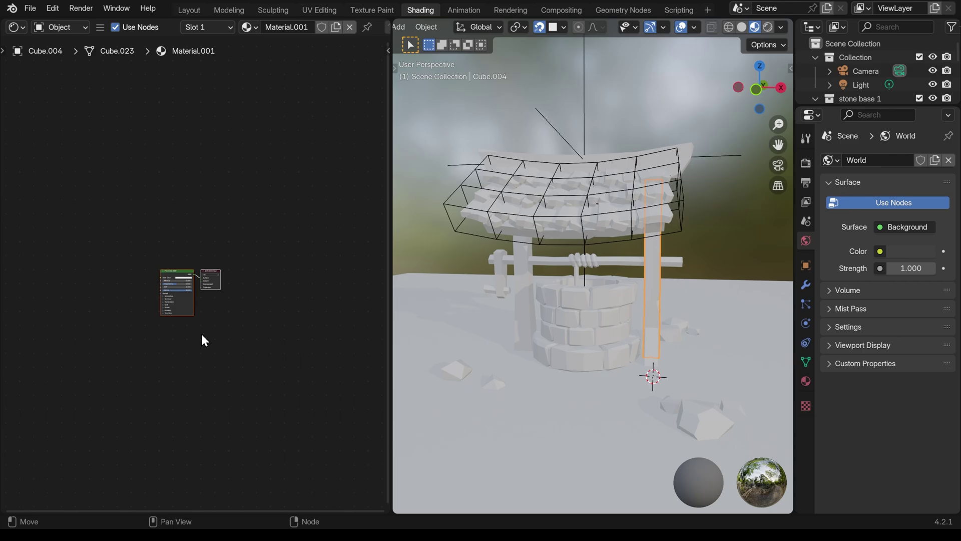
scroll(201, 332, "up", 6)
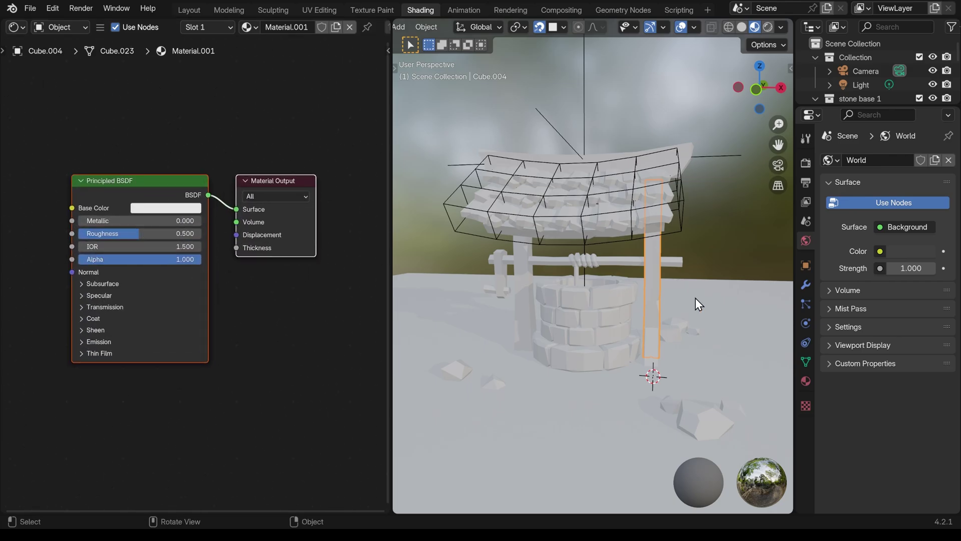
double_click(288, 27)
type("wood 1")
key("Return")
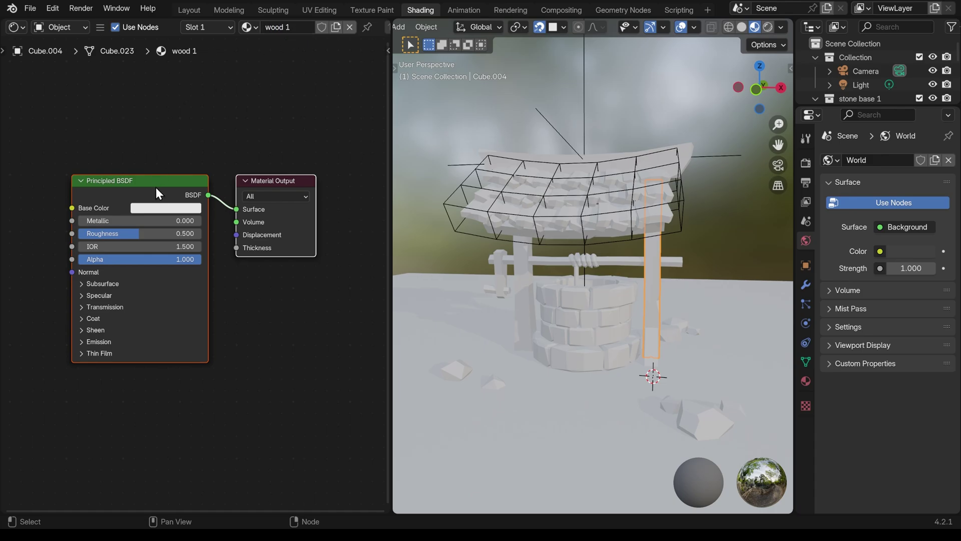
Give the wood material a dark brown base color (hue 0.046, saturation 0.934, value 0.153) and a roughness of 1.000
left_click(153, 209)
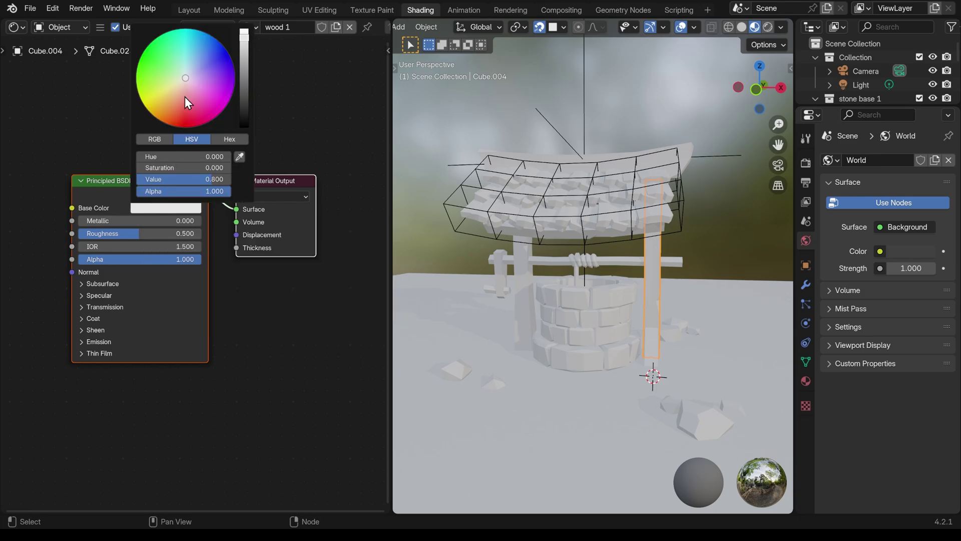
left_click_drag(184, 97, 168, 112)
left_click_drag(244, 34, 243, 84)
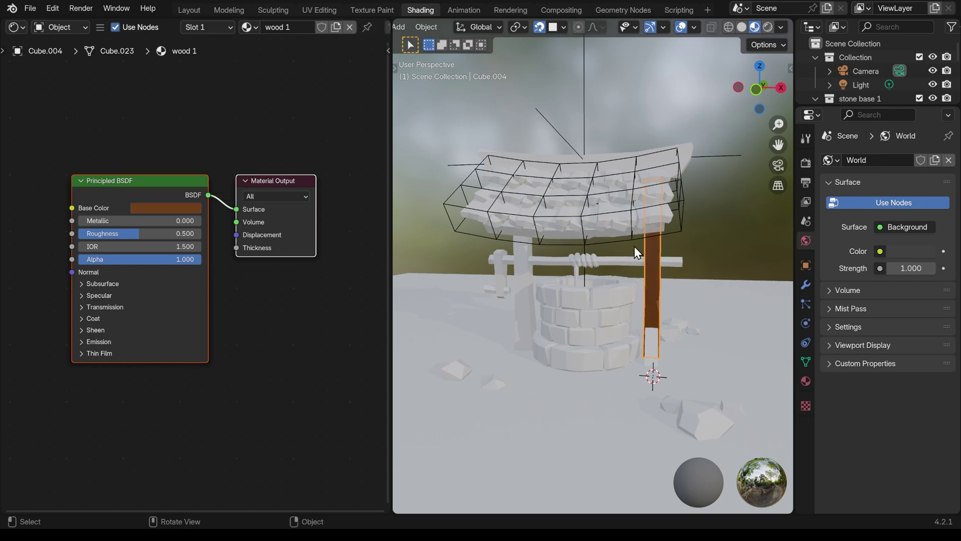
middle_click_drag(634, 246, 612, 265)
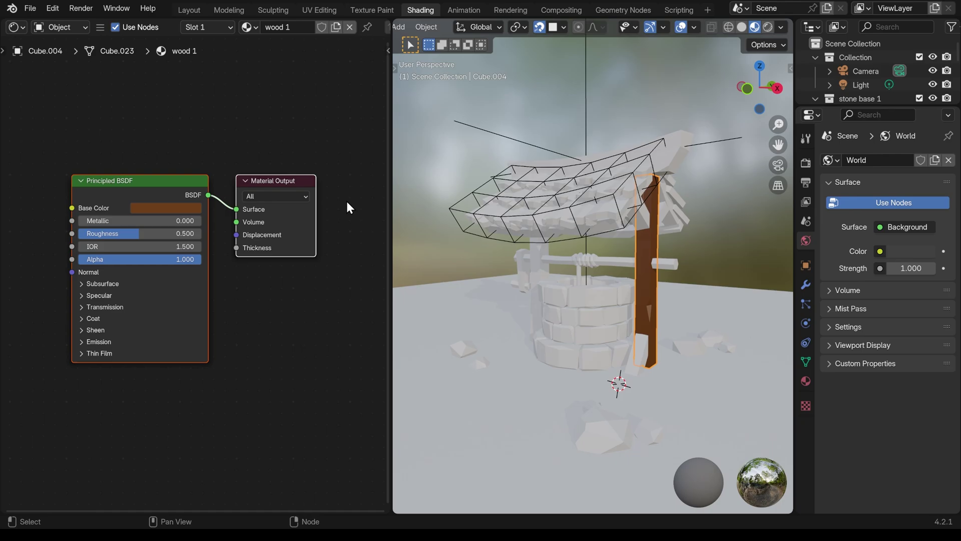
left_click_drag(139, 233, 200, 242)
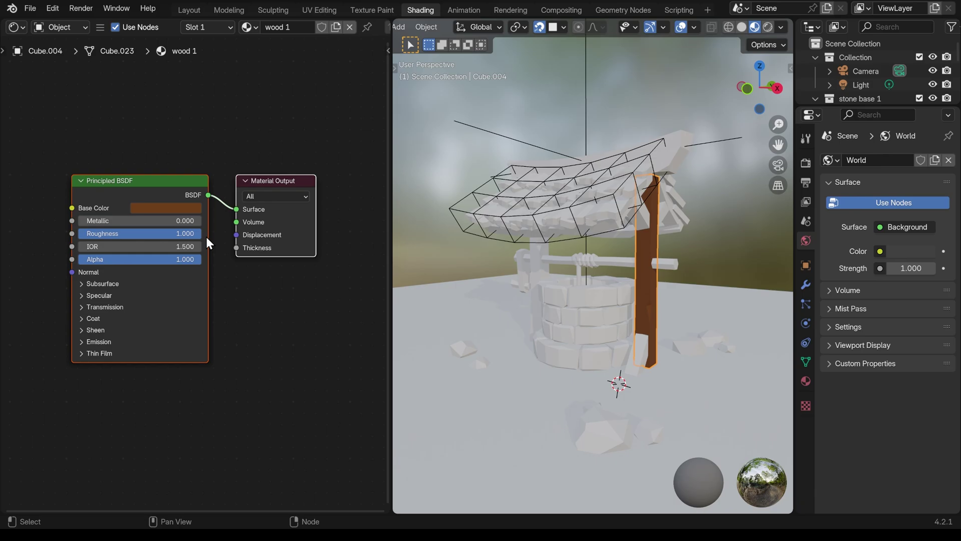
mouse_move(193, 234)
left_mouse_down()
mouse_move(135, 234)
mouse_move(202, 233)
left_mouse_up()
Adjust the wood material's base color to a slightly lighter, less saturated brown
left_click(186, 208)
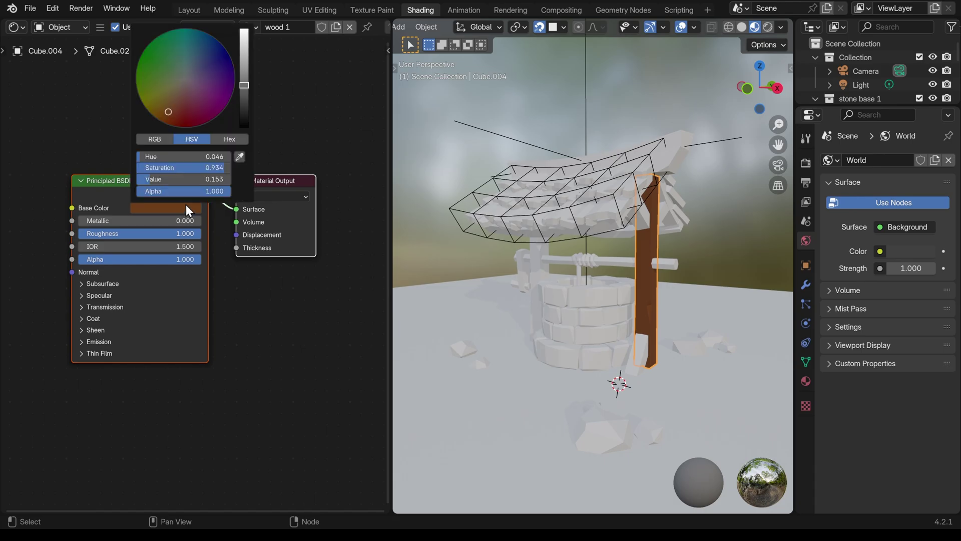
left_click_drag(248, 100, 244, 81)
left_click_drag(169, 112, 173, 104)
mouse_move(616, 288)
middle_mouse_down()
mouse_move(669, 286)
mouse_move(611, 290)
middle_mouse_up()
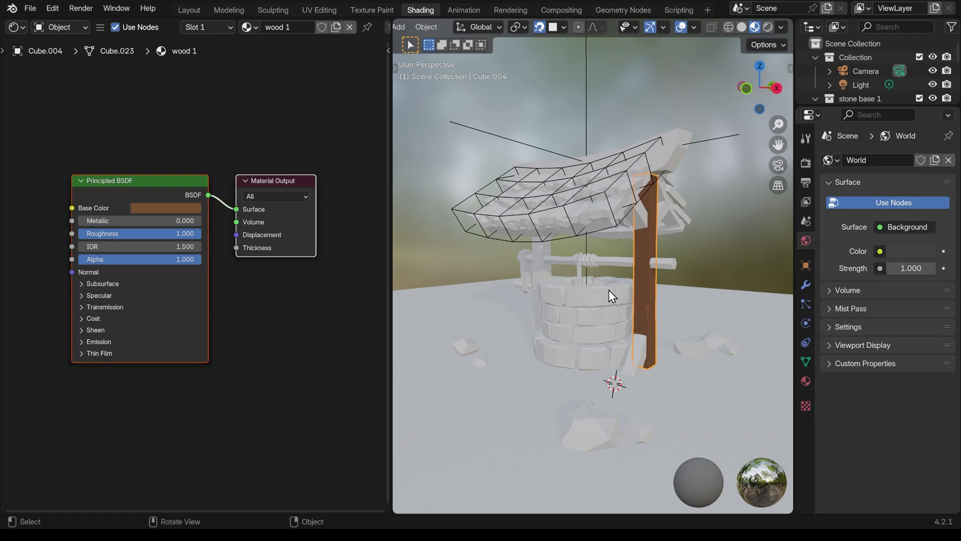
Link the brown post's material to the ridge beam, roof supports, eave beams, other post, crank, axle and both foot braces
mouse_move(643, 289)
middle_mouse_down()
mouse_move(658, 286)
mouse_move(631, 287)
middle_mouse_up()
left_click(680, 121)
left_click(635, 200, "shift")
middle_click_drag(632, 202, 578, 185)
left_click(576, 185, "shift")
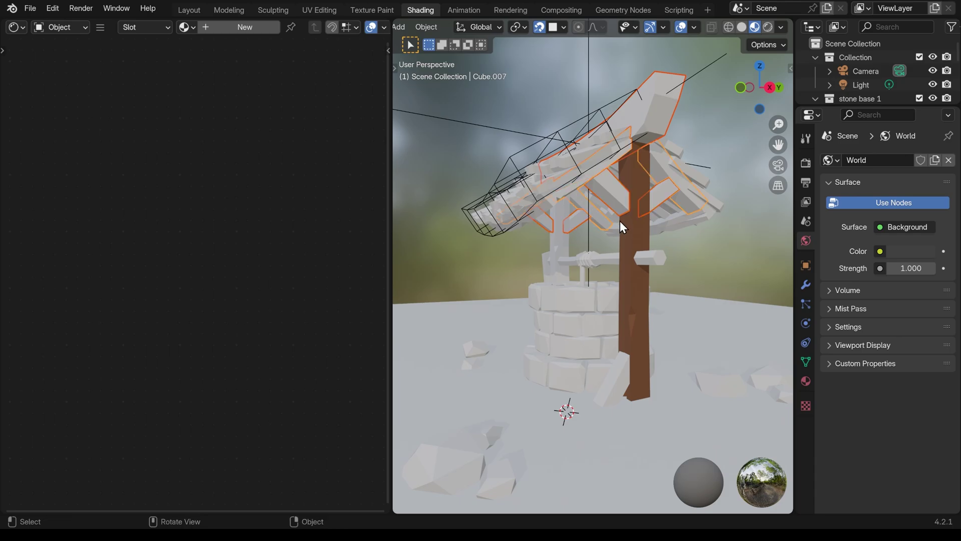
left_click(560, 242, "shift")
middle_click_drag(560, 242, 526, 265)
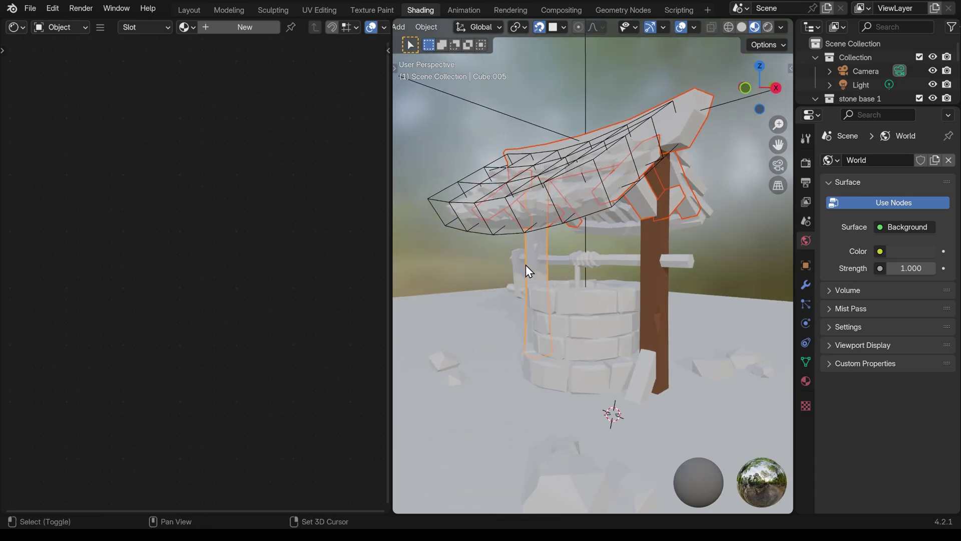
left_click(519, 270, "shift")
left_click(521, 284, "shift")
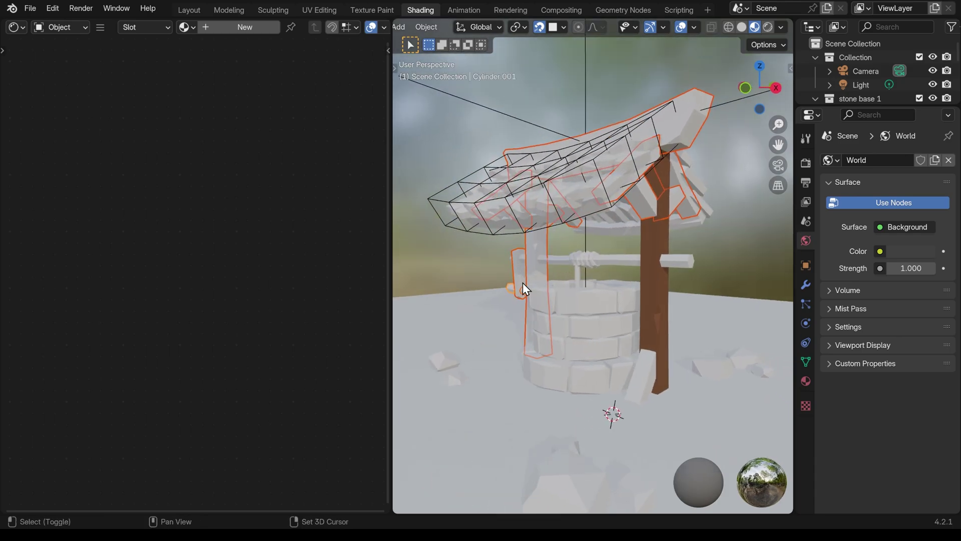
left_click(554, 261, "shift")
left_click(647, 373, "shift")
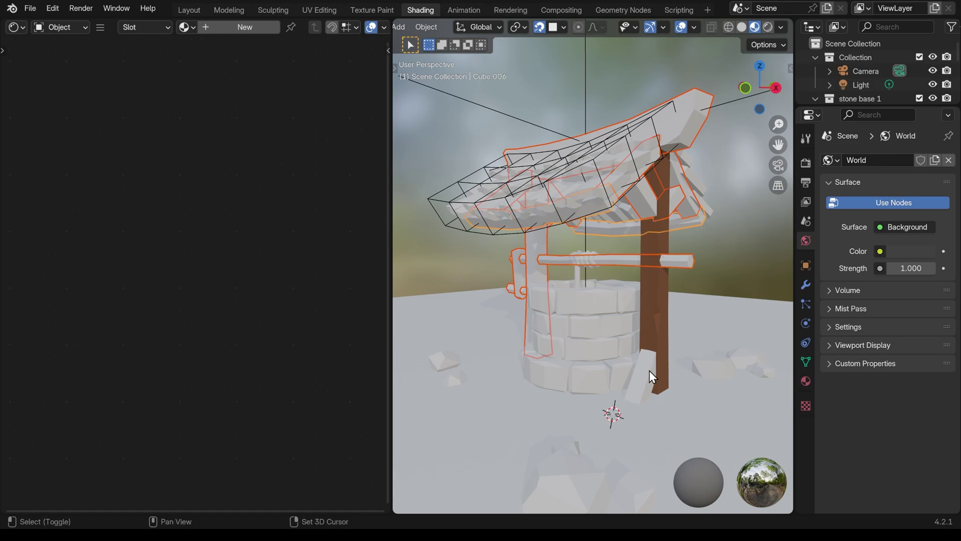
middle_click_drag(649, 370, 666, 344)
left_click(672, 345, "shift")
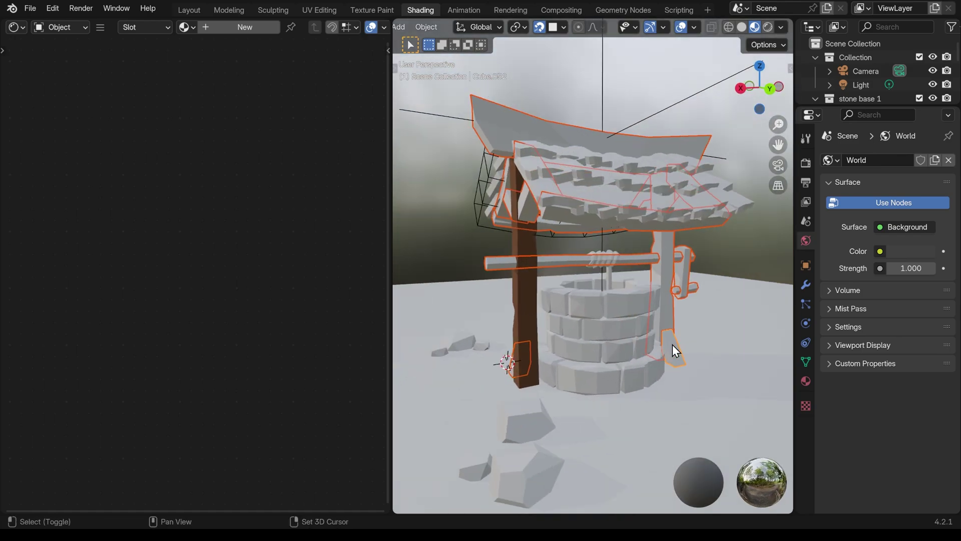
middle_click_drag(469, 331, 662, 299)
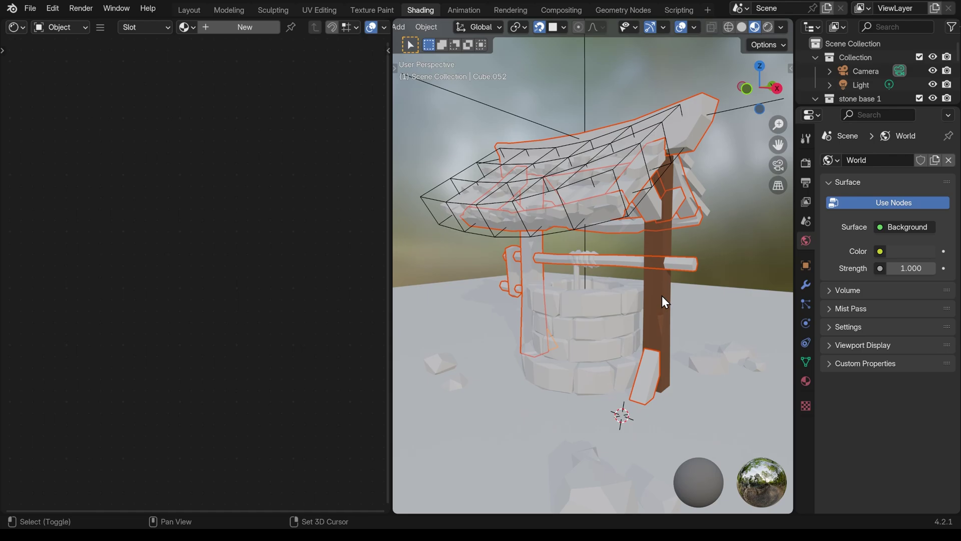
left_click(661, 296, "shift")
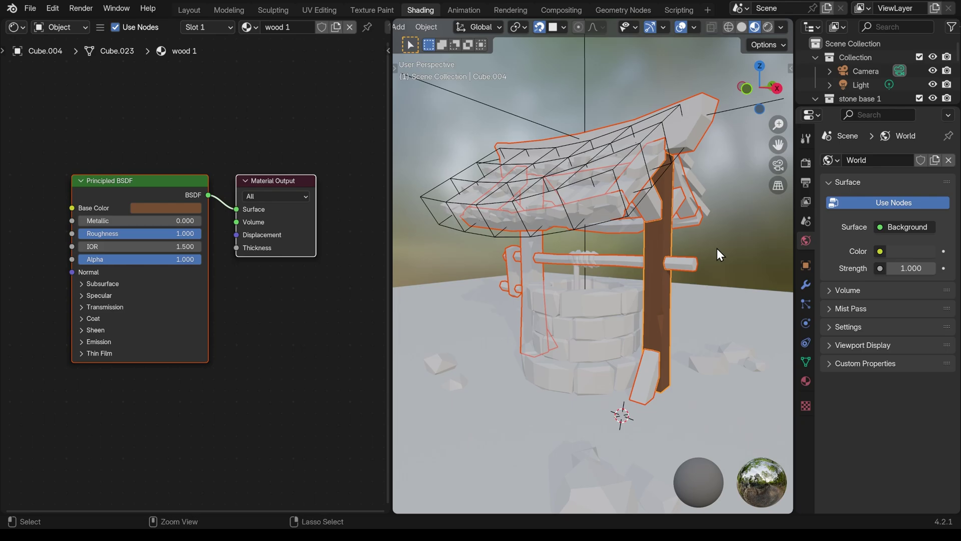
key("ctrl+l")
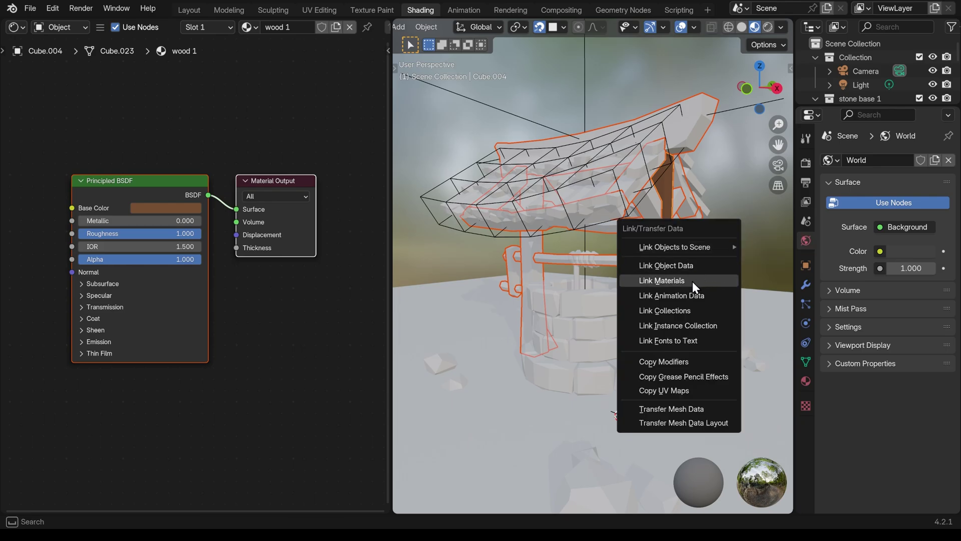
left_click(692, 282)
Repeat the Link Materials operation from the brown post to the selected wooden parts
scroll(533, 32, "up", 4)
left_click(540, 27)
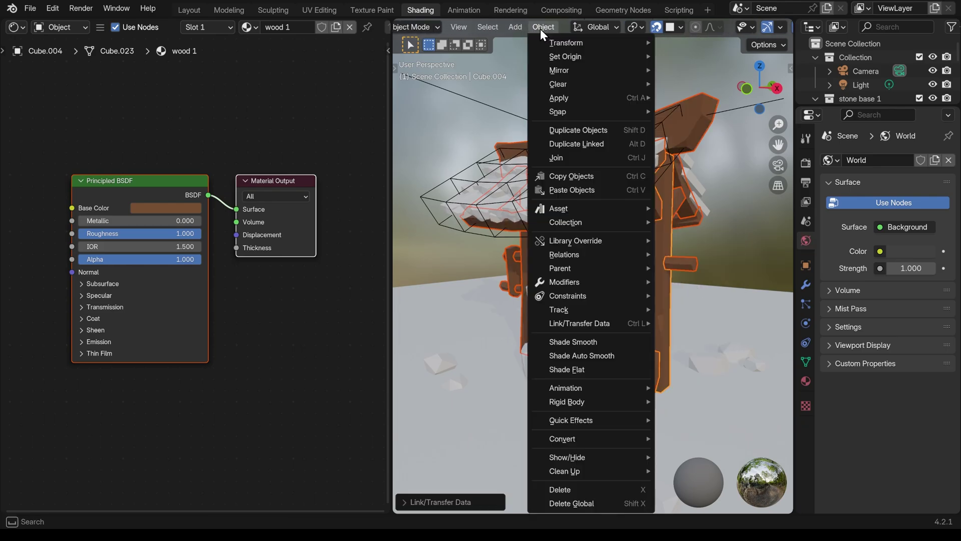
mouse_move(617, 323)
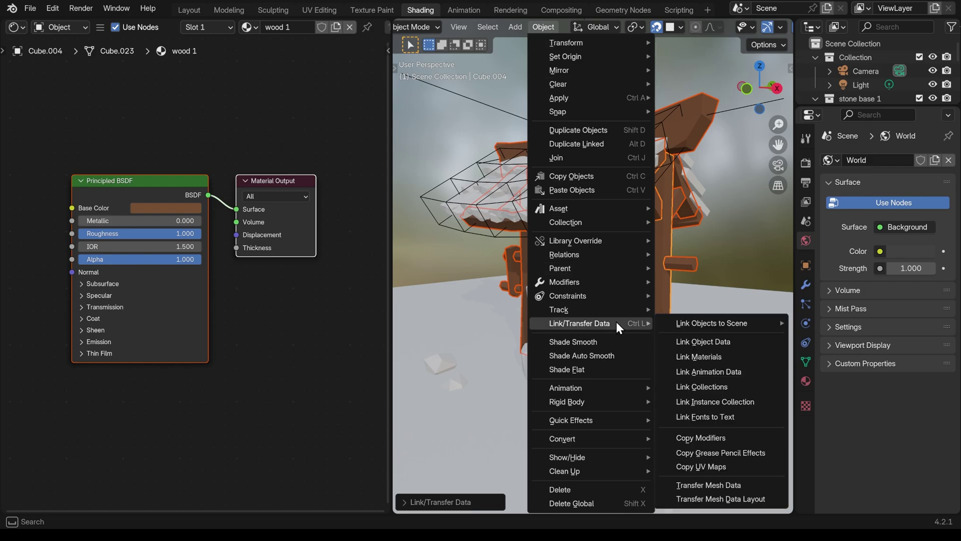
left_click(708, 355)
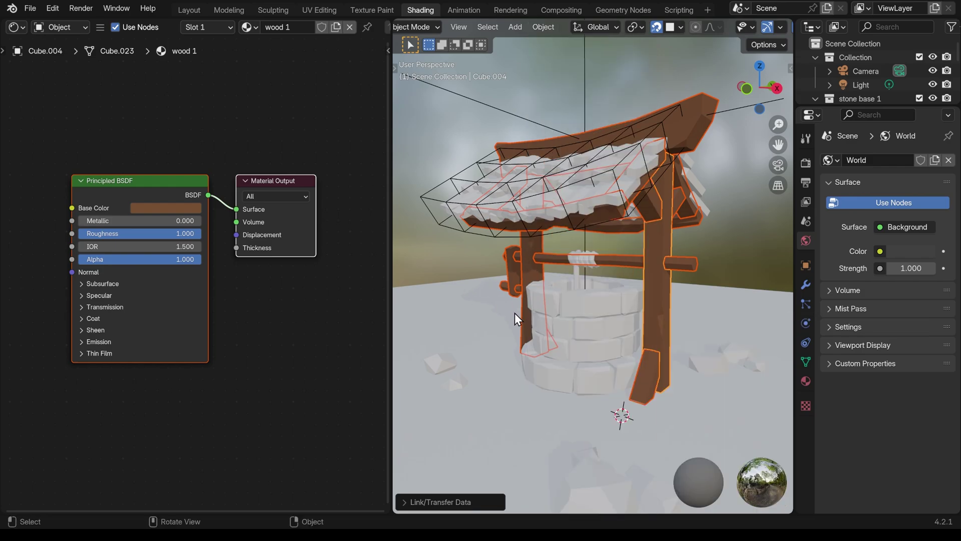
middle_click_drag(515, 313, 662, 245)
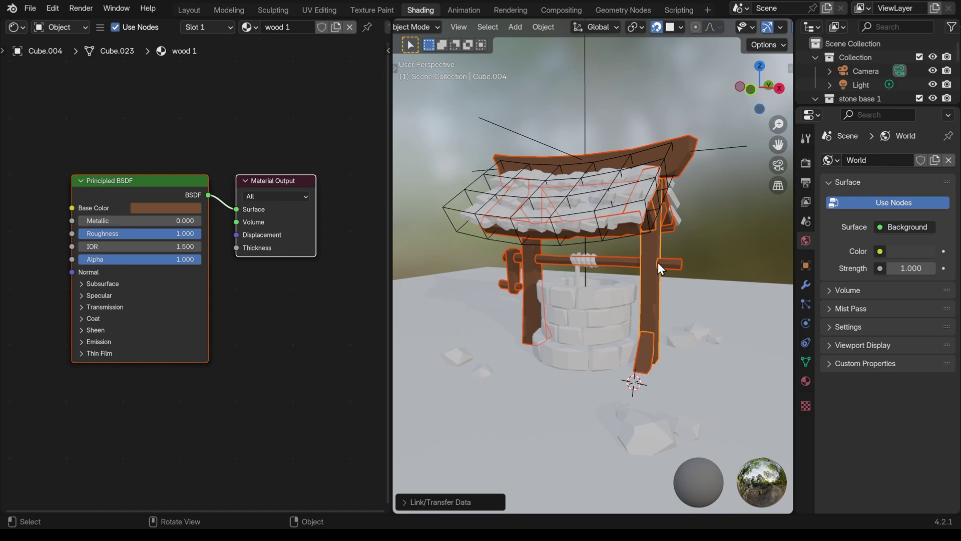
Rename the material on the well's top stone ring as "stone 1"
left_click(598, 302)
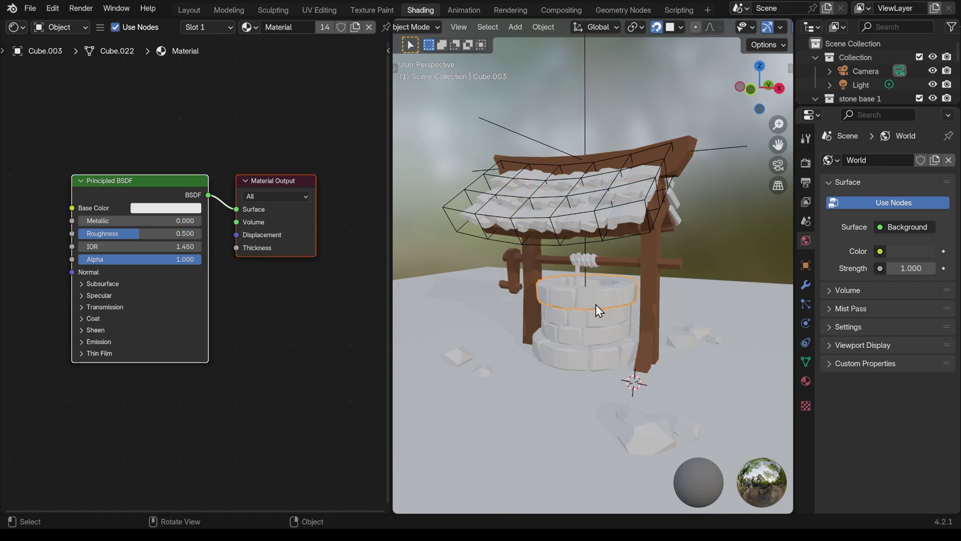
left_click(299, 28)
type("stone 1")
key("Return")
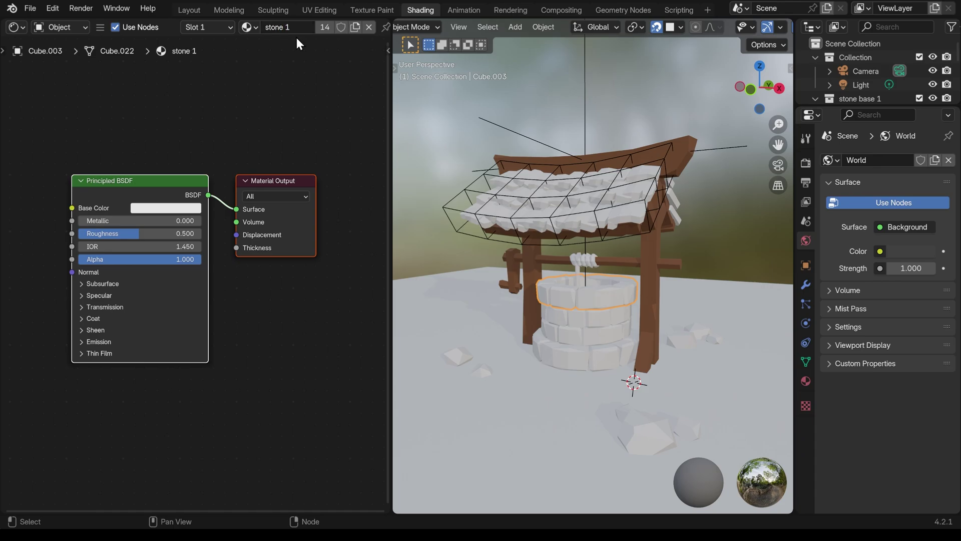
Set the stone material's base color to a medium grey and its roughness to 0.854
left_click(173, 209)
left_click(243, 84)
left_click_drag(244, 84, 244, 74)
left_click_drag(131, 240, 184, 239)
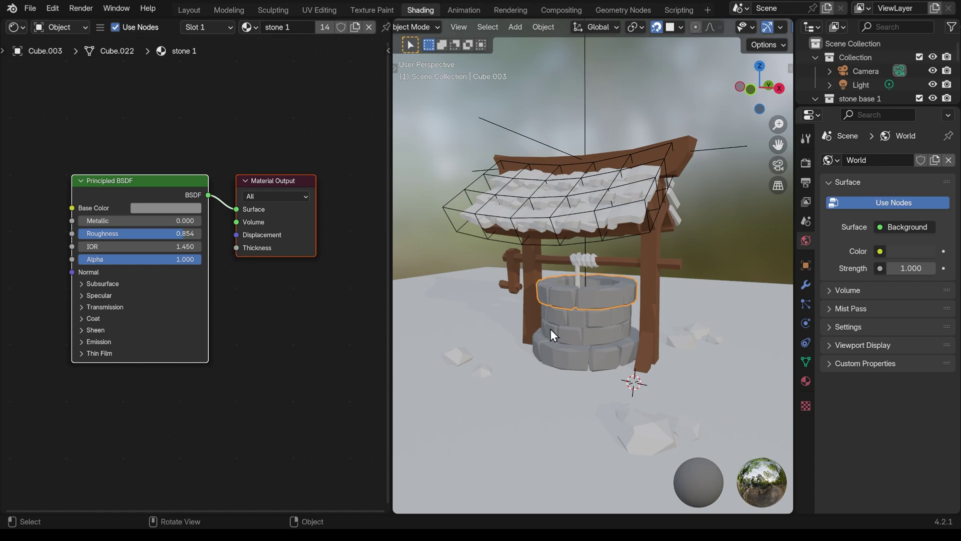
Check which material is assigned to each of the lower stone rings of the well
left_click(611, 320)
left_click(612, 337)
left_click(612, 352)
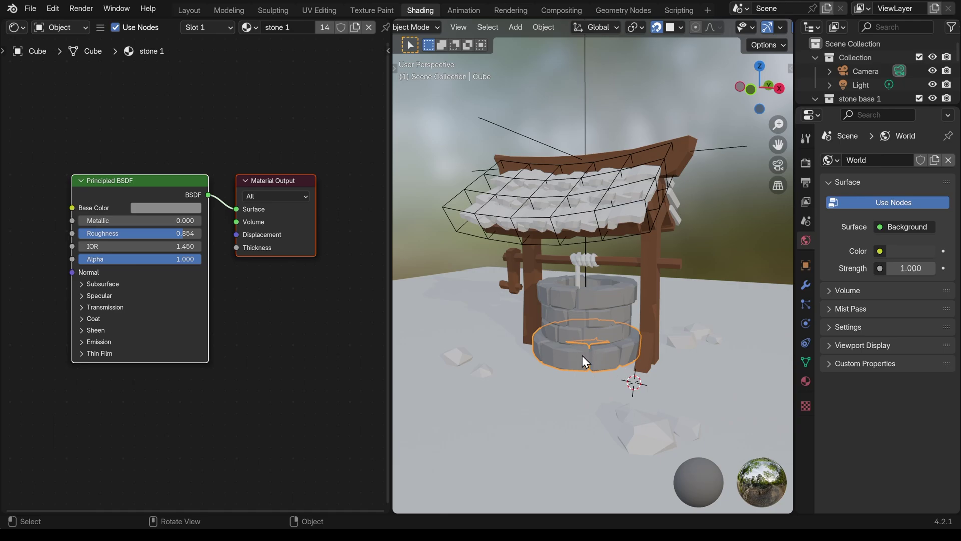
Add two empty material slots to the well's bottom stone ring, keeping stone 1 in the first slot
left_click(207, 29)
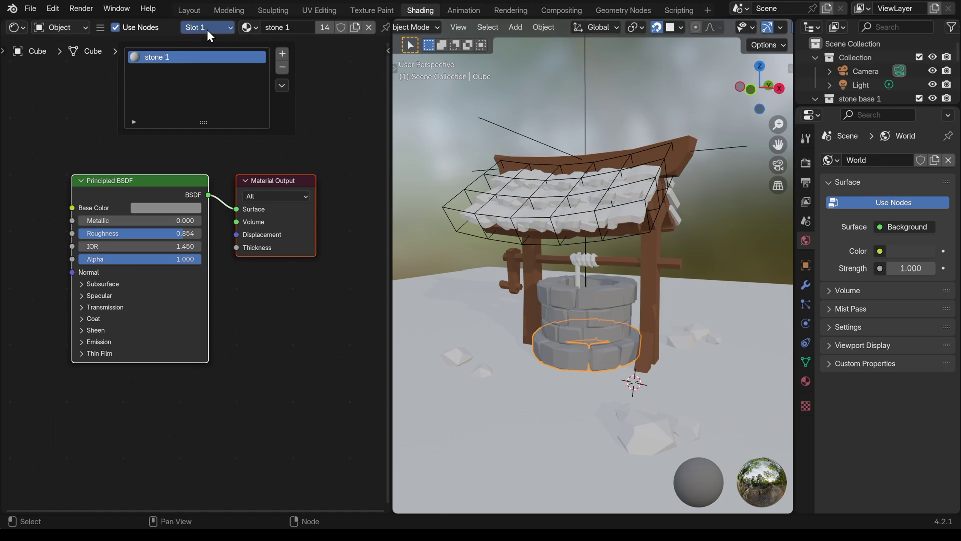
left_click(283, 54)
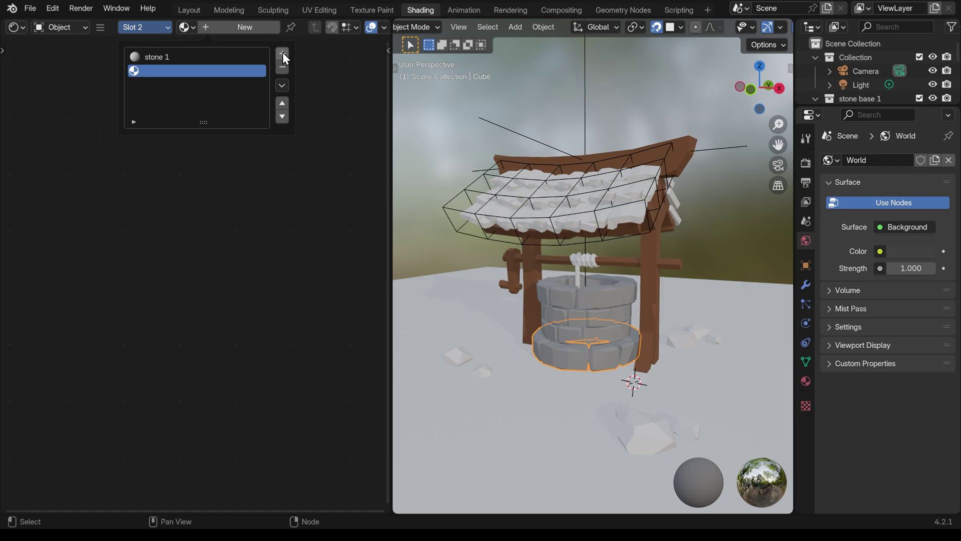
left_click(283, 58)
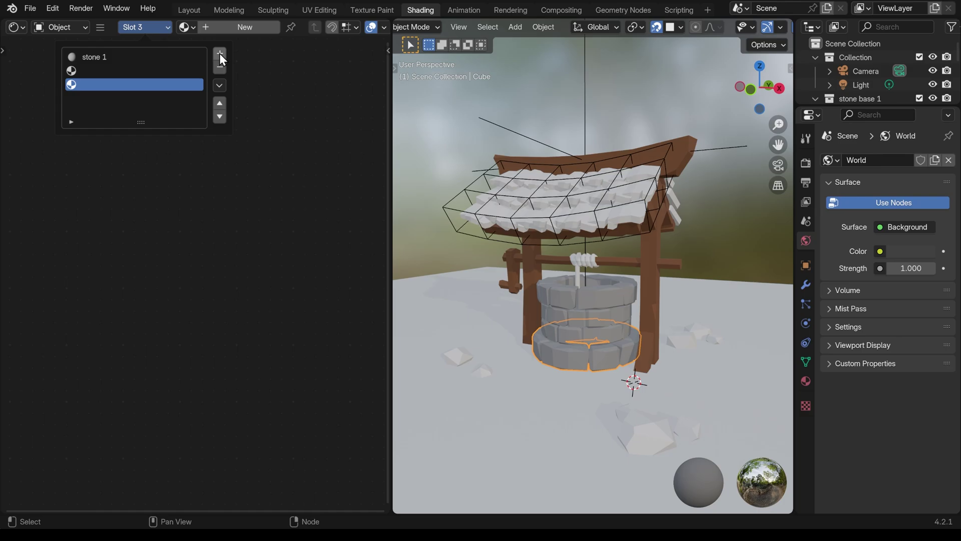
left_click(91, 56)
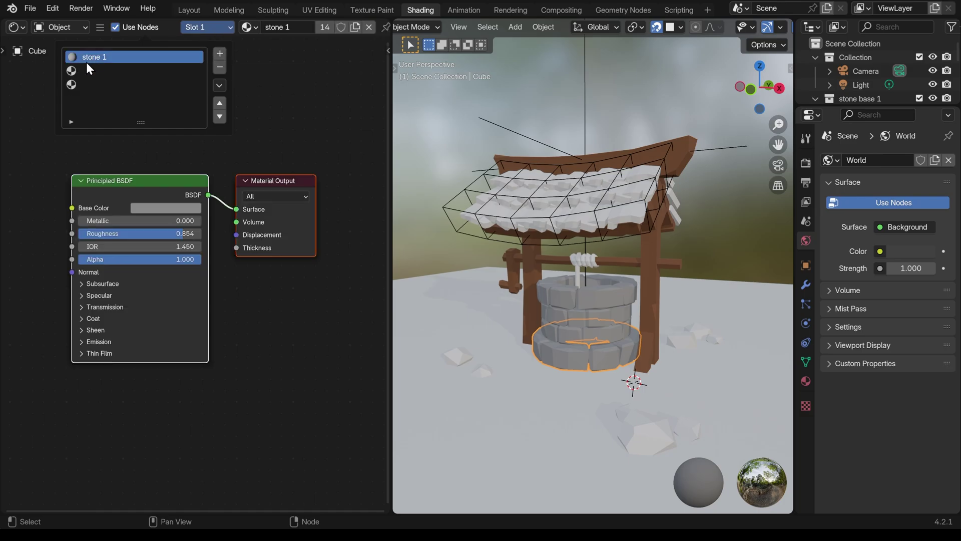
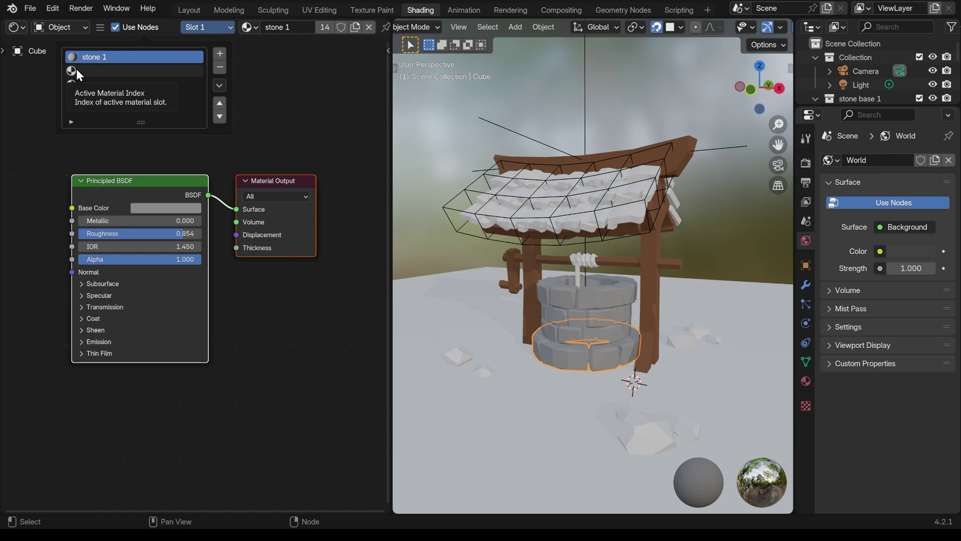
Create a new material named "stone 2" in the ring's second slot and give it a very dark grey base color
left_click(76, 70)
left_click(205, 29)
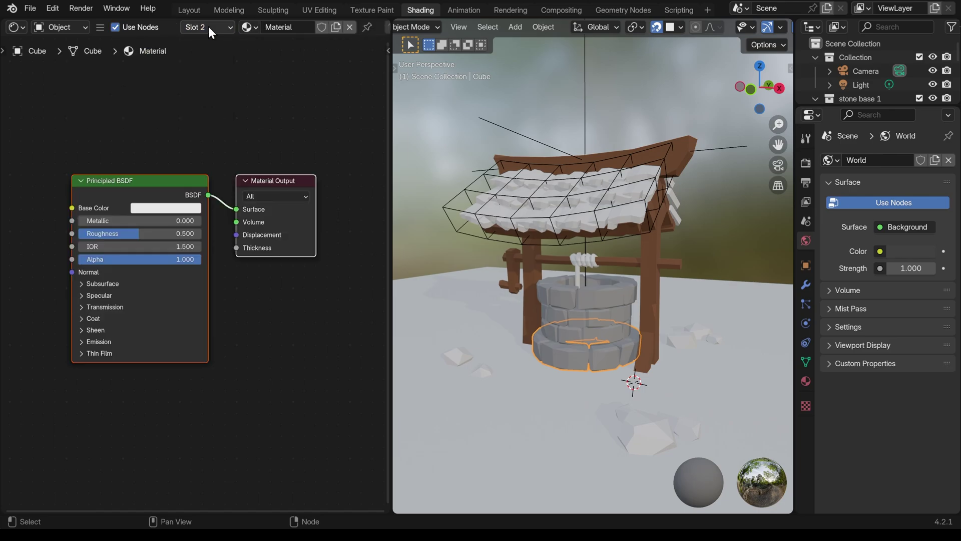
double_click(286, 27)
type("stone 2")
key("Return")
left_click(166, 208)
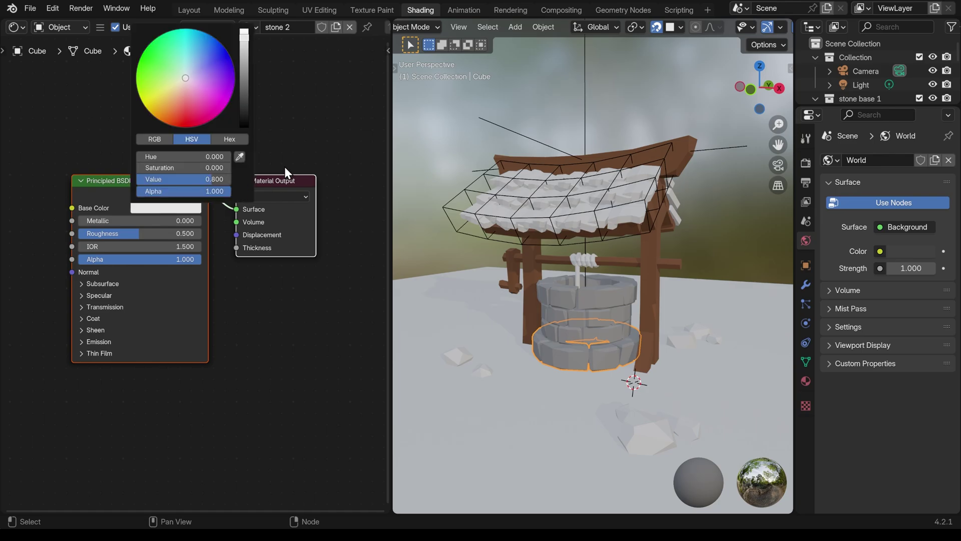
left_click(245, 82)
left_click(244, 105)
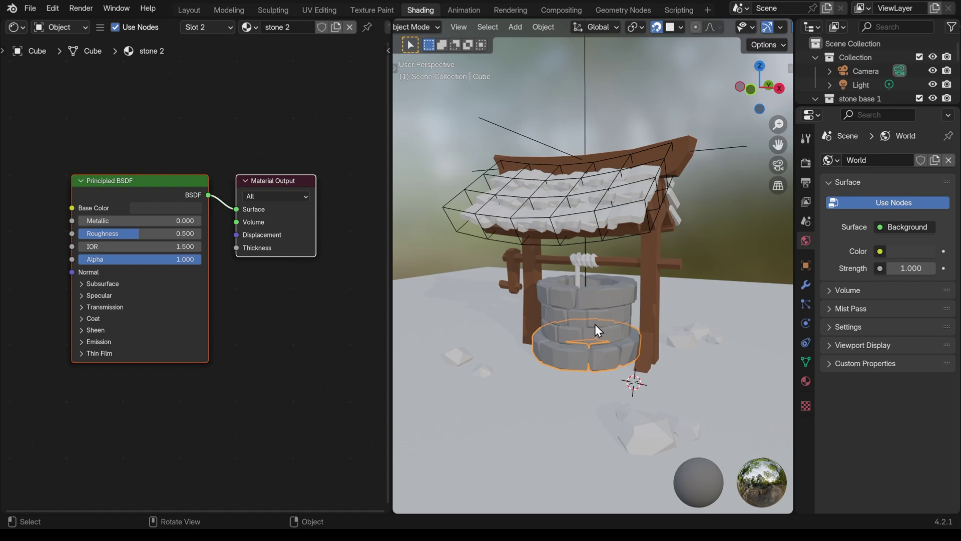
Enter Edit Mode on the bottom stone ring so its whole unbent row of stones is in view
key("Tab")
scroll(601, 333, "down", 5)
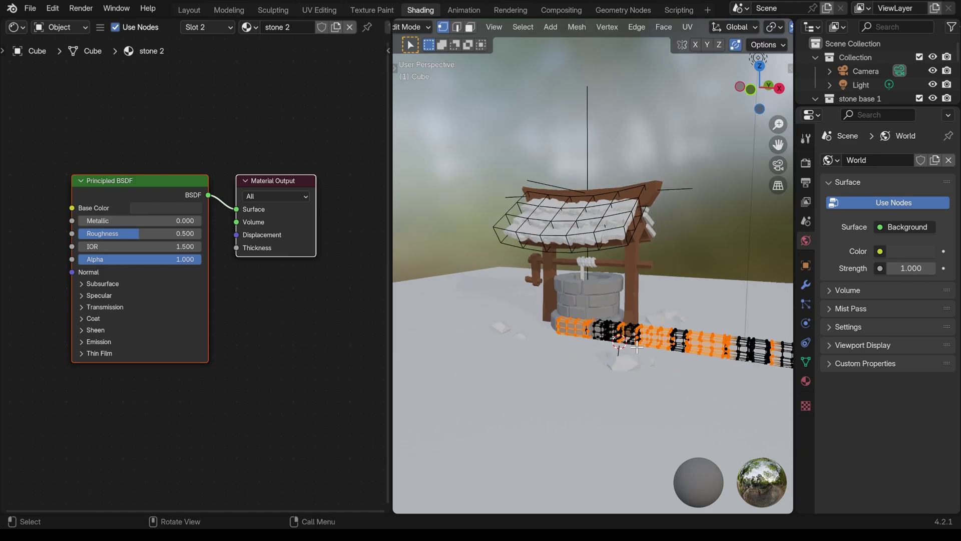
middle_click_drag(607, 338, 566, 329)
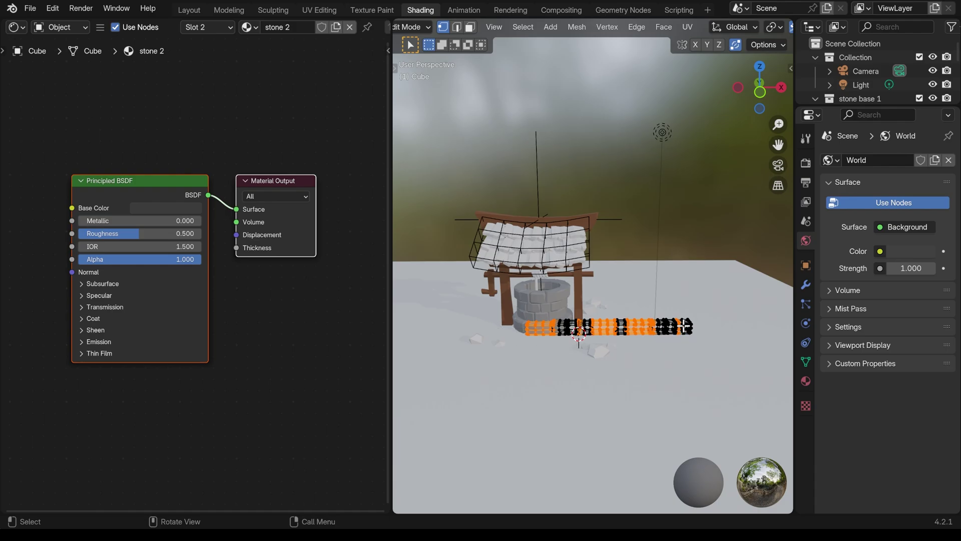
Try the Bend modifier's On Cage display on the ring's mesh
left_click(806, 286)
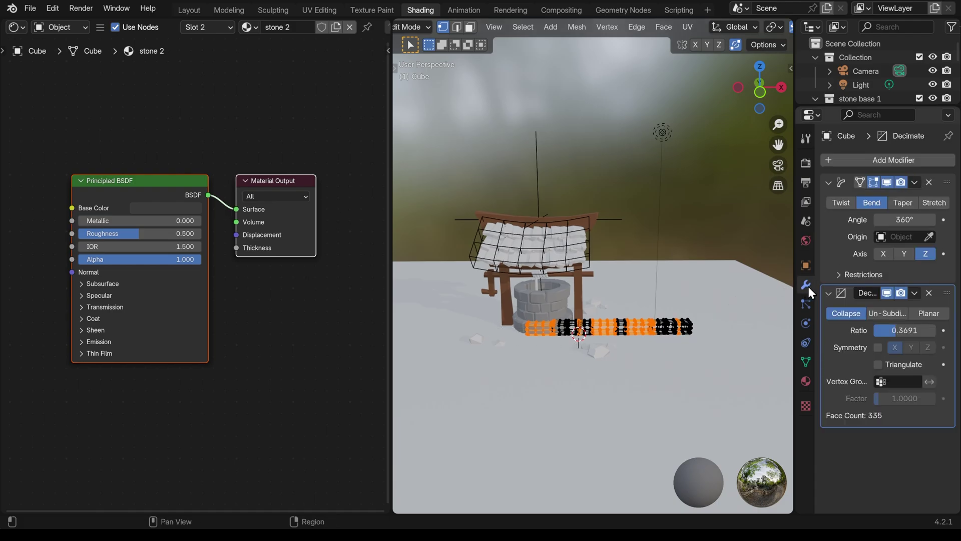
left_click(861, 183)
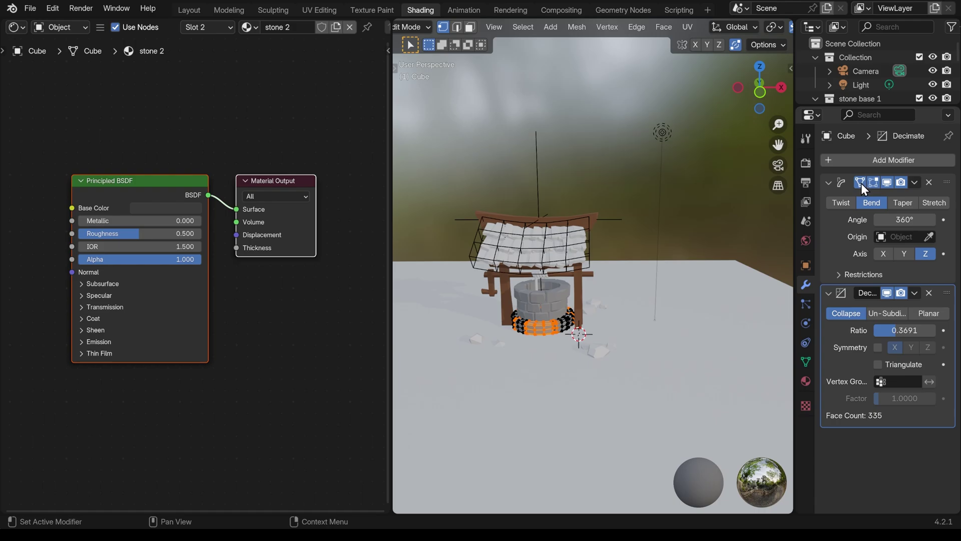
left_click(861, 184)
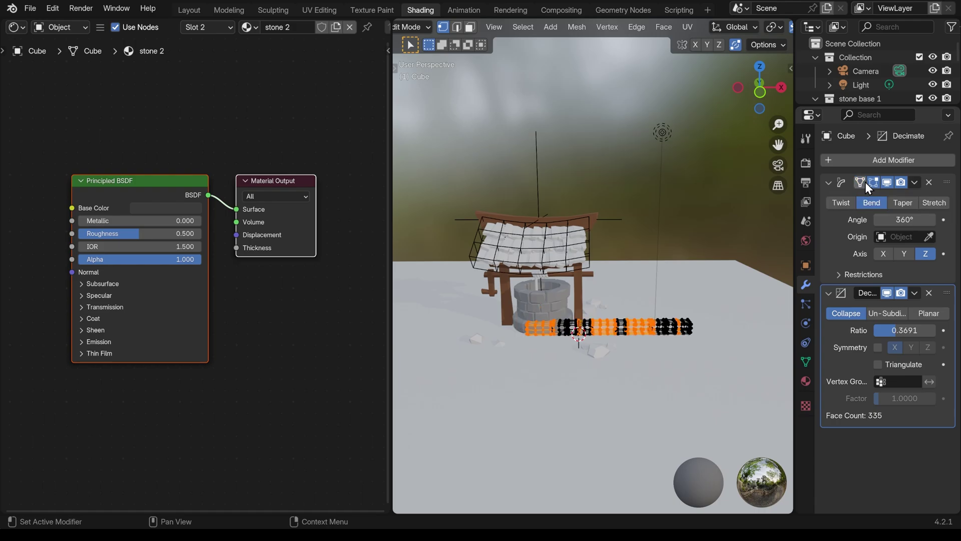
Clear the selection, select four separate stones of the bottom ring as linked faces, and assign the stone 2 material to them
middle_click_drag(651, 350, 649, 331, "ctrl")
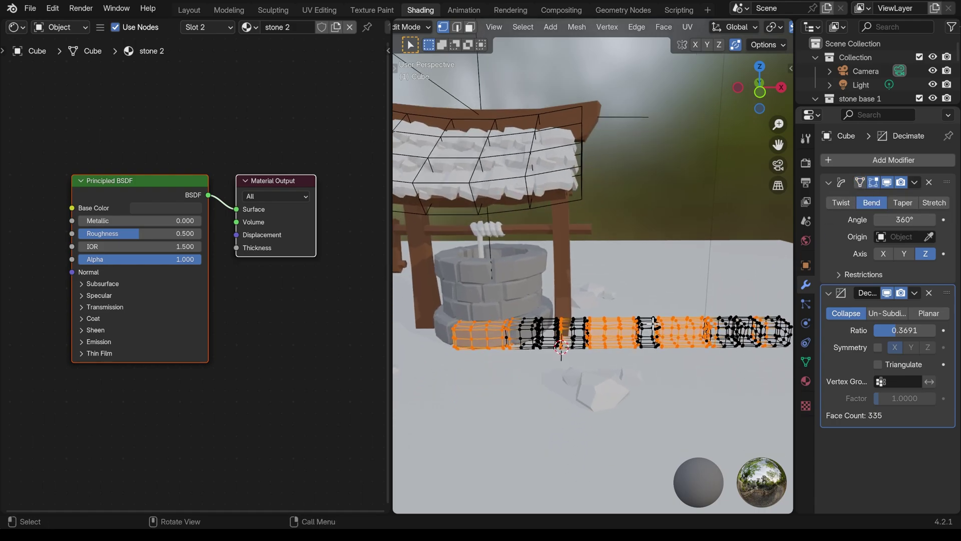
key("alt+a")
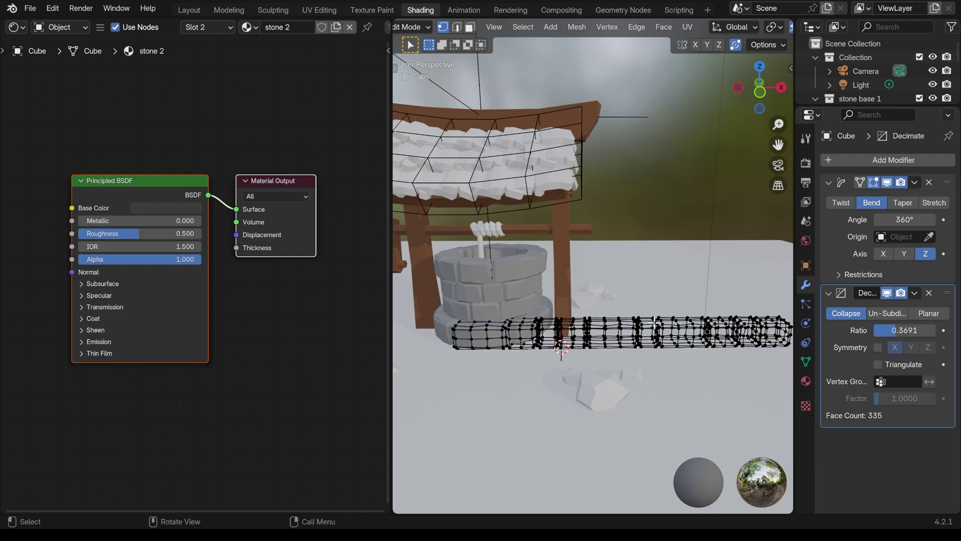
left_click(470, 28)
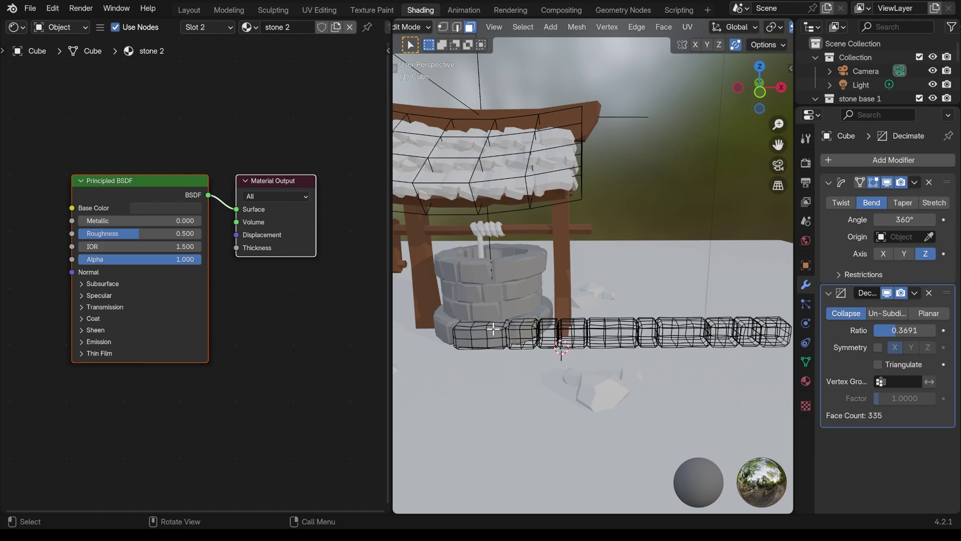
key("l")
key("l")
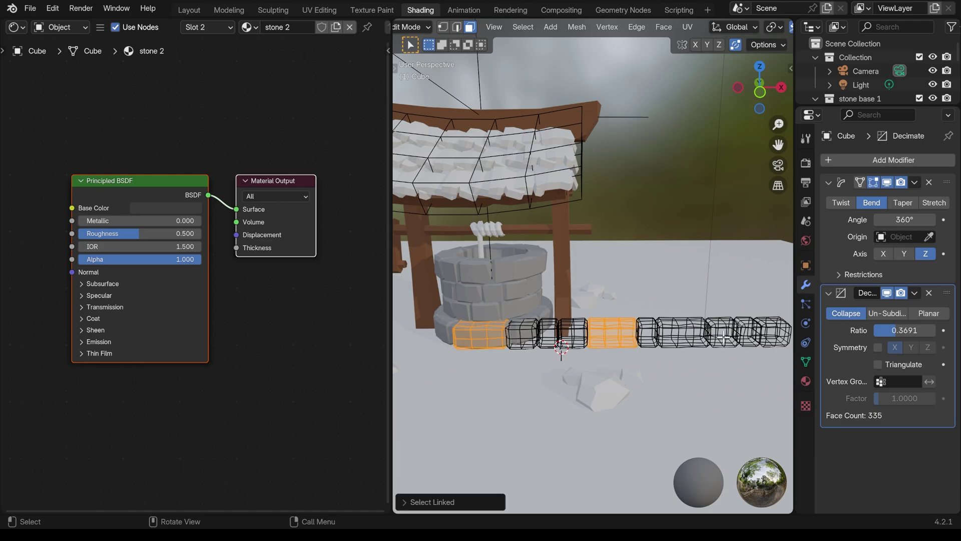
key("l")
key("l")
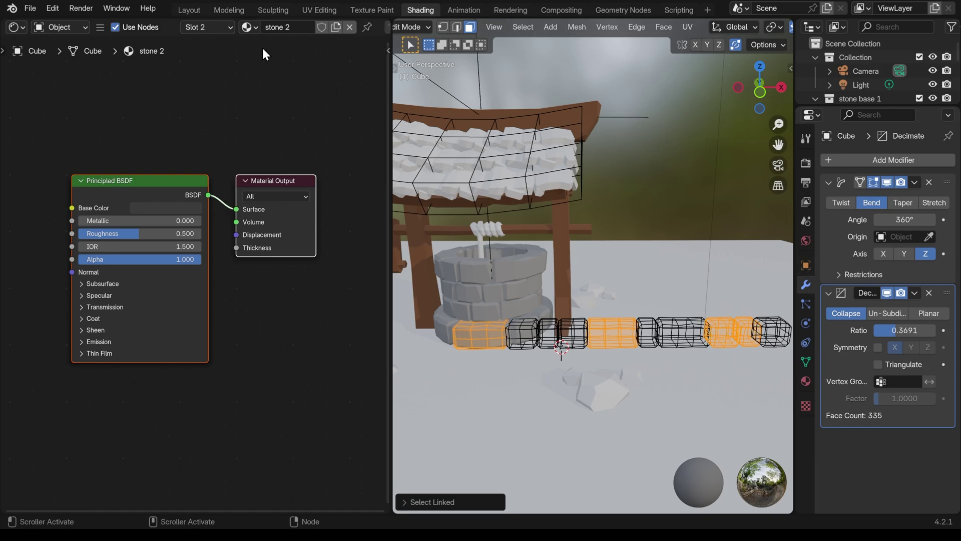
left_click(225, 28)
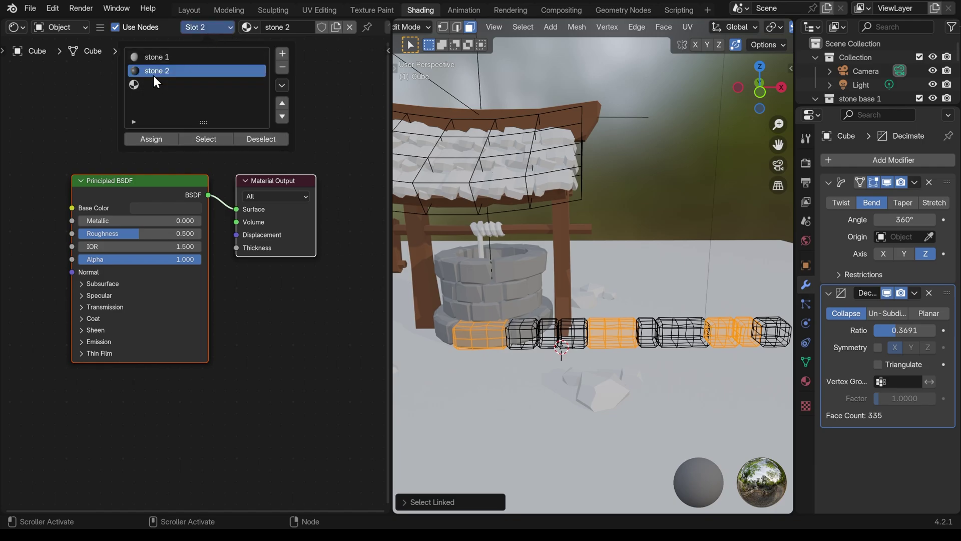
left_click(151, 140)
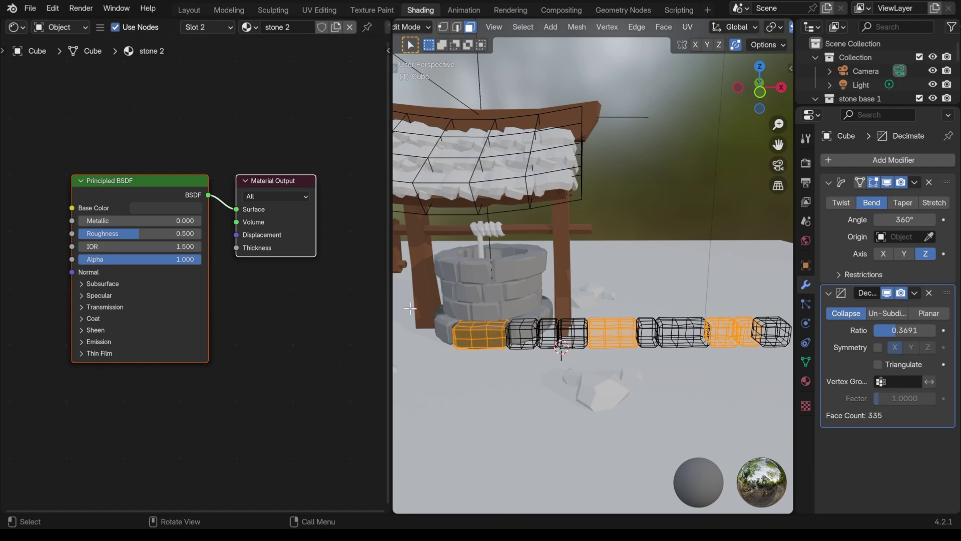
Adjust stone 2 to a muted green-grey base color with hue 0.422 and value 0.164, and set its roughness to 0.871
middle_click_drag(467, 307, 533, 306)
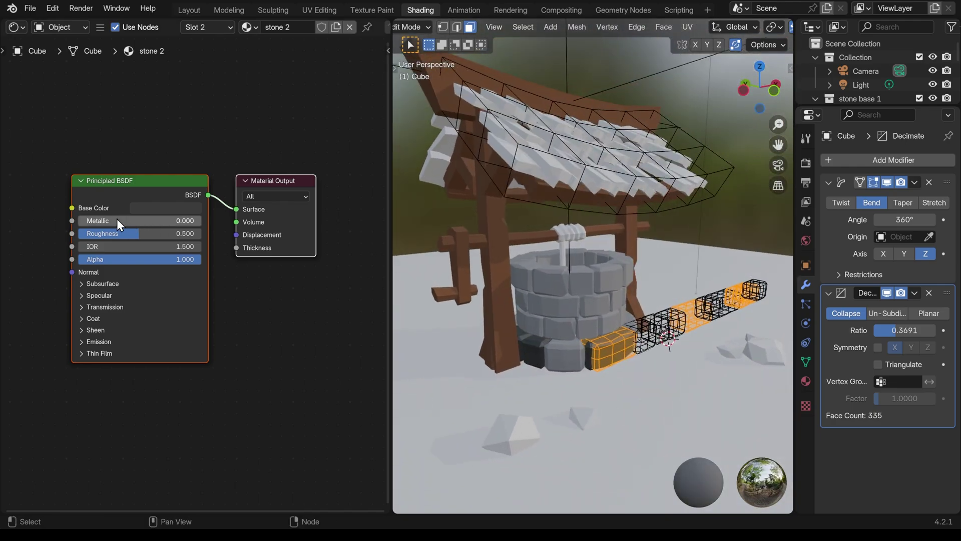
left_click_drag(139, 232, 183, 234)
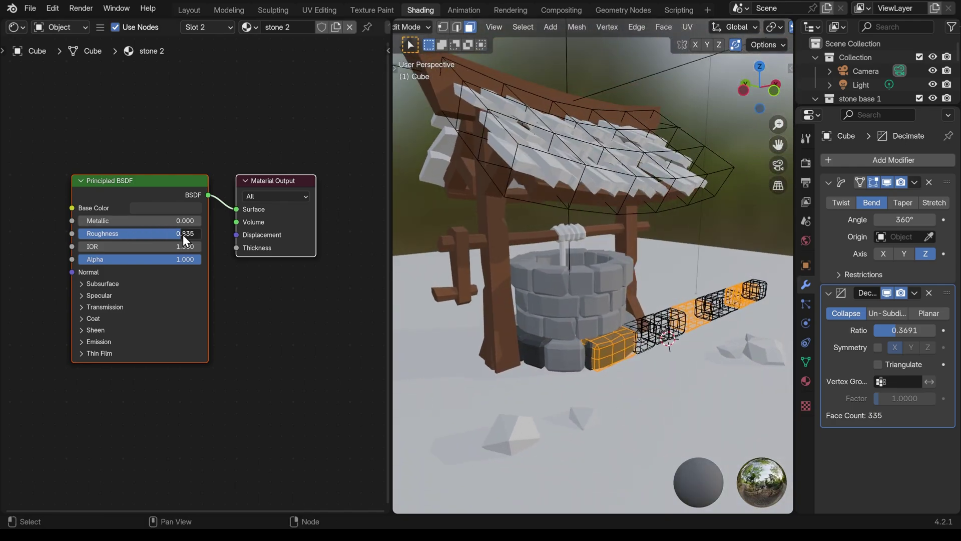
left_click(176, 208)
left_click_drag(243, 106, 244, 86)
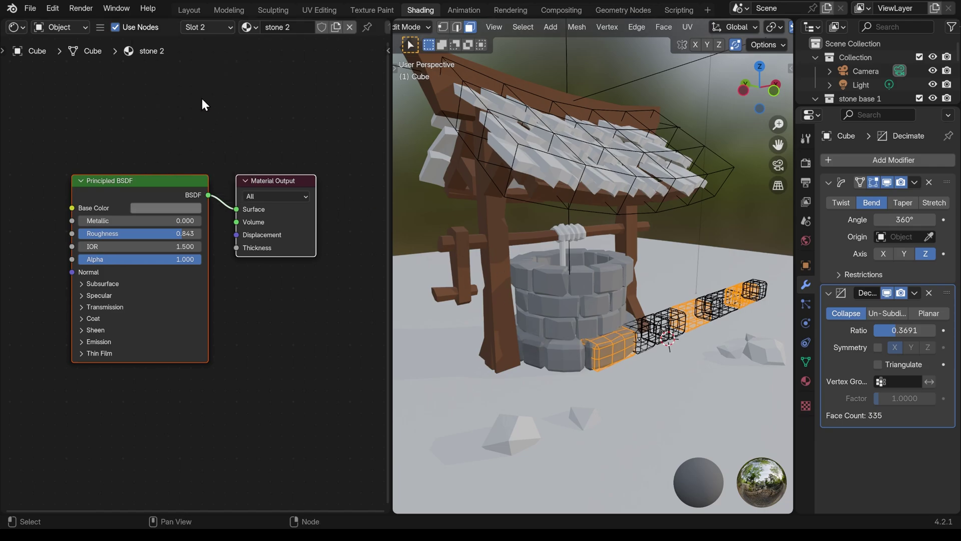
left_click(186, 203)
left_click_drag(185, 76, 183, 74)
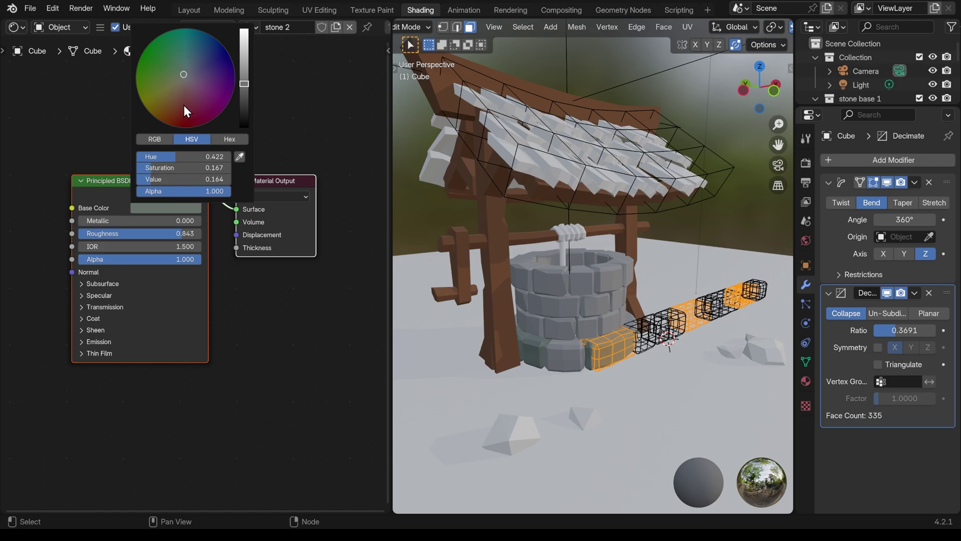
left_click_drag(148, 168, 148, 168)
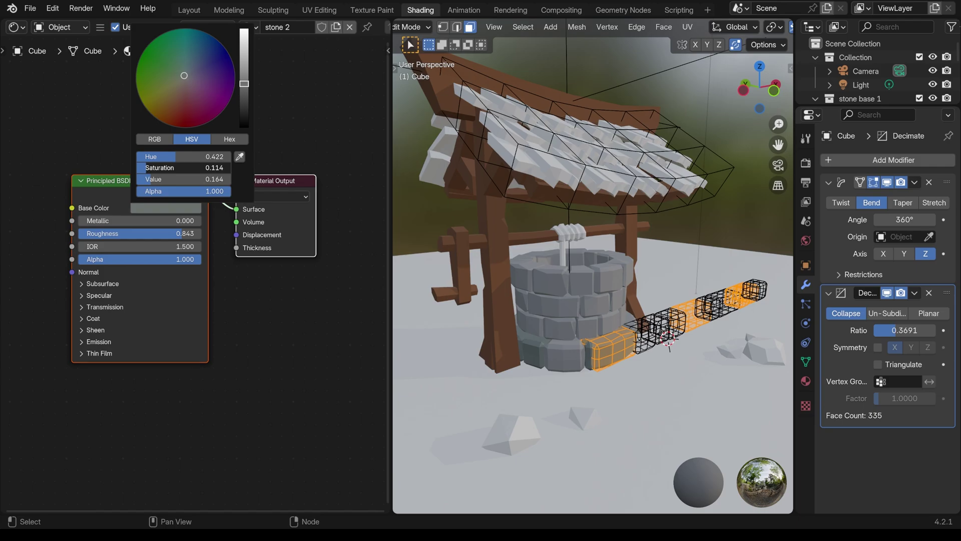
left_click_drag(148, 167, 149, 167)
left_click_drag(183, 233, 188, 233)
Create a new material in the ring's third slot and name it "stone 3"
left_click(212, 28)
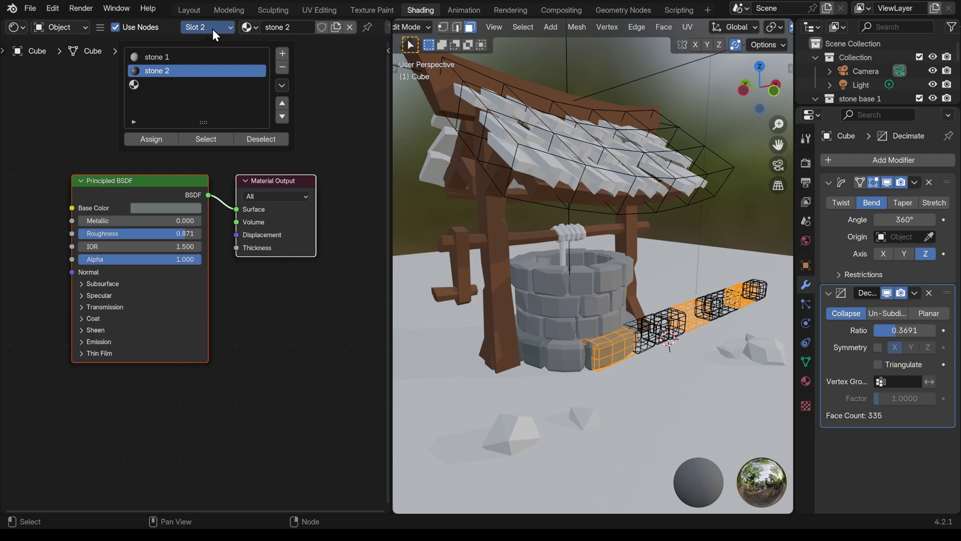
left_click(137, 86)
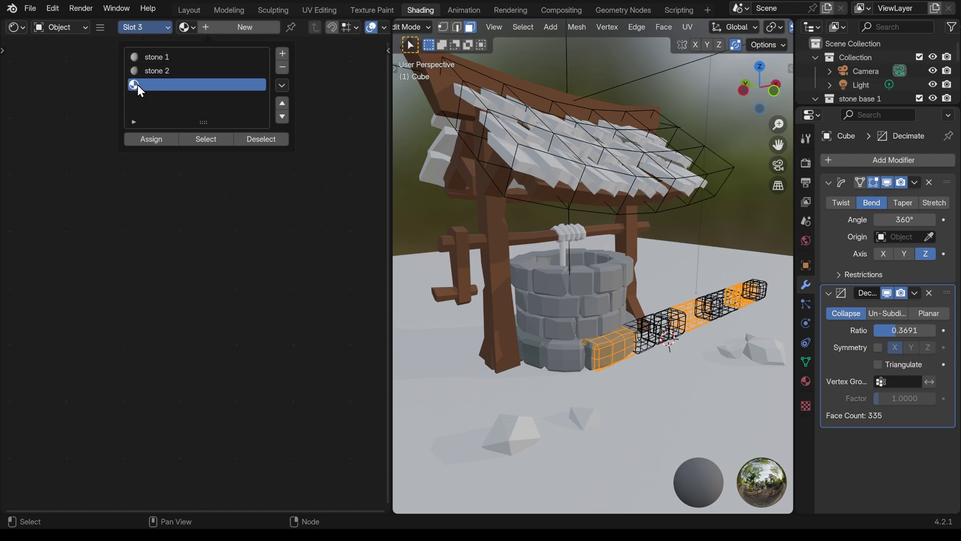
left_click(237, 28)
left_click(283, 28)
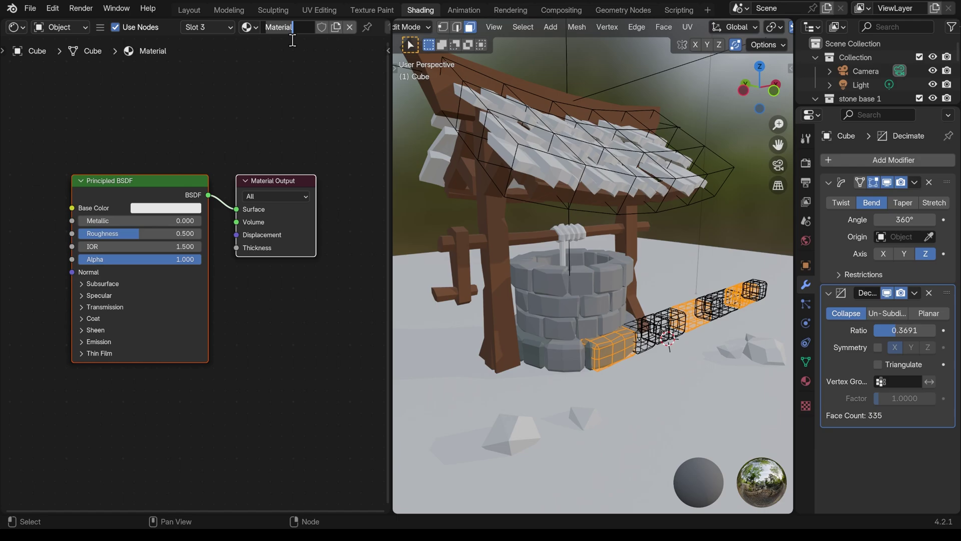
type("stone 3")
key("Return")
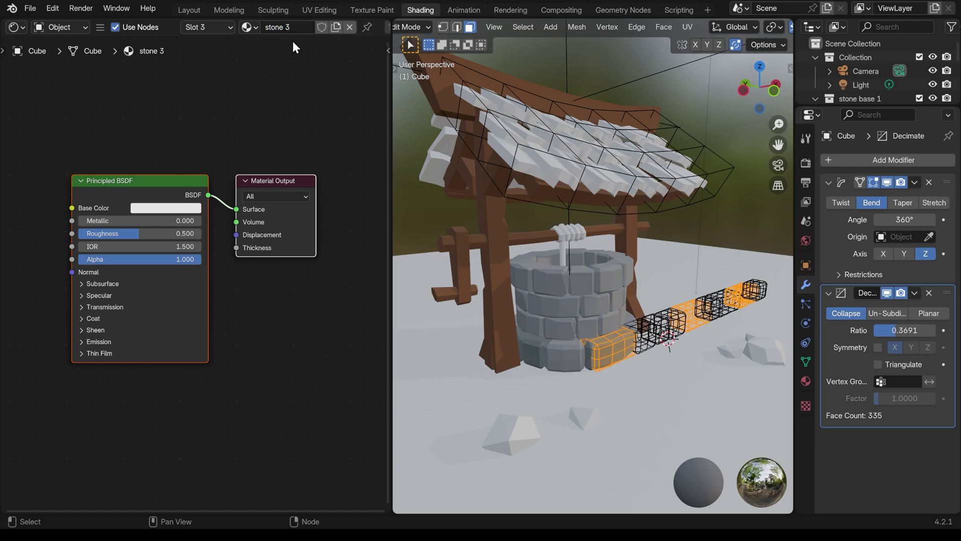
Set stone 3's base color to a purplish grey with hue 0.697, saturation 0.207 and value 0.162
left_click(172, 207)
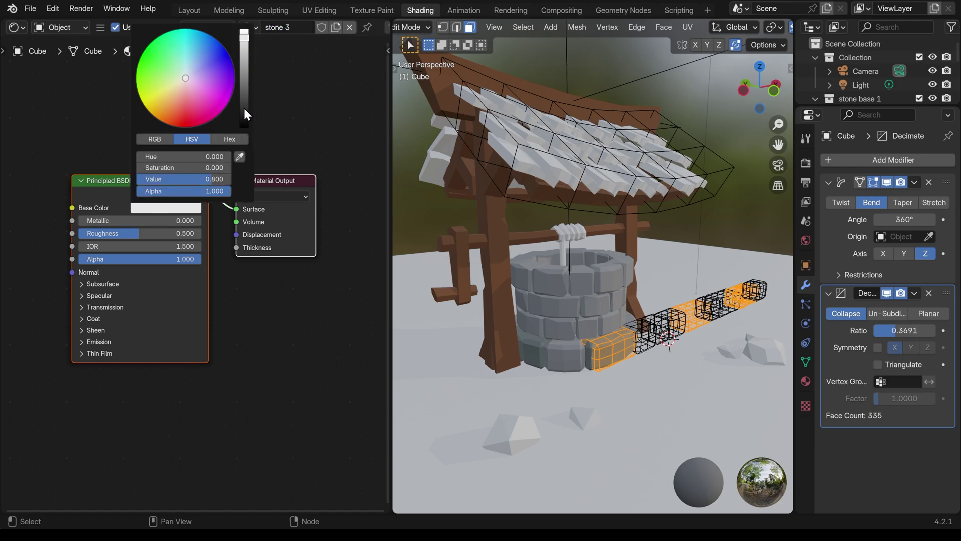
left_click_drag(242, 95, 244, 84)
left_click_drag(187, 71, 190, 76)
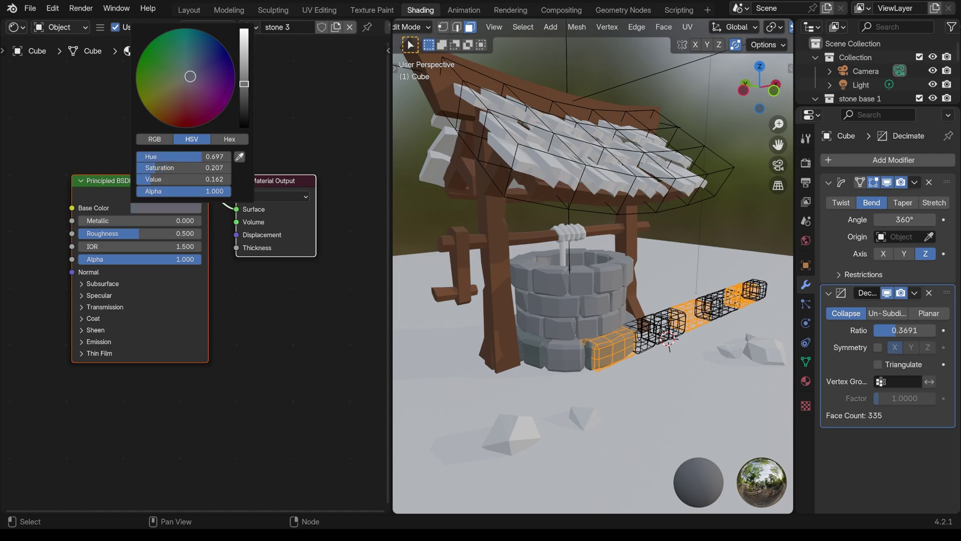
Select three separate stones of the bottom ring as linked faces, display the bend in Edit Mode, and assign stone 3 to them
middle_click_drag(653, 328, 596, 332)
key("alt+a")
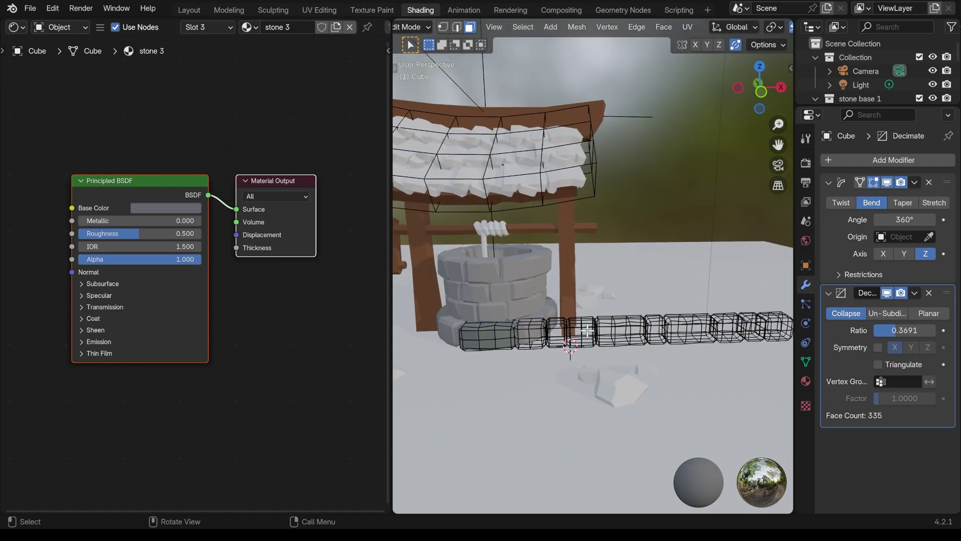
key("l")
key("l")
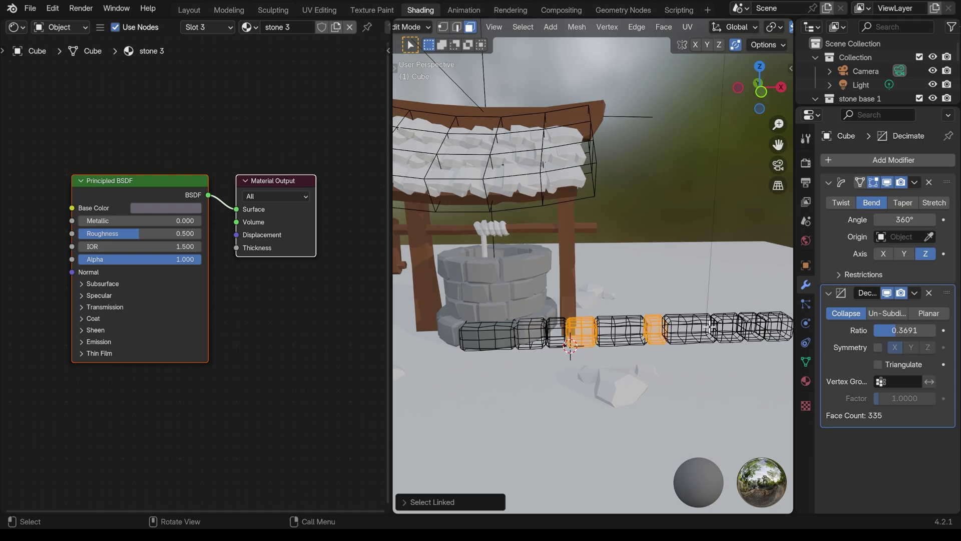
key("l")
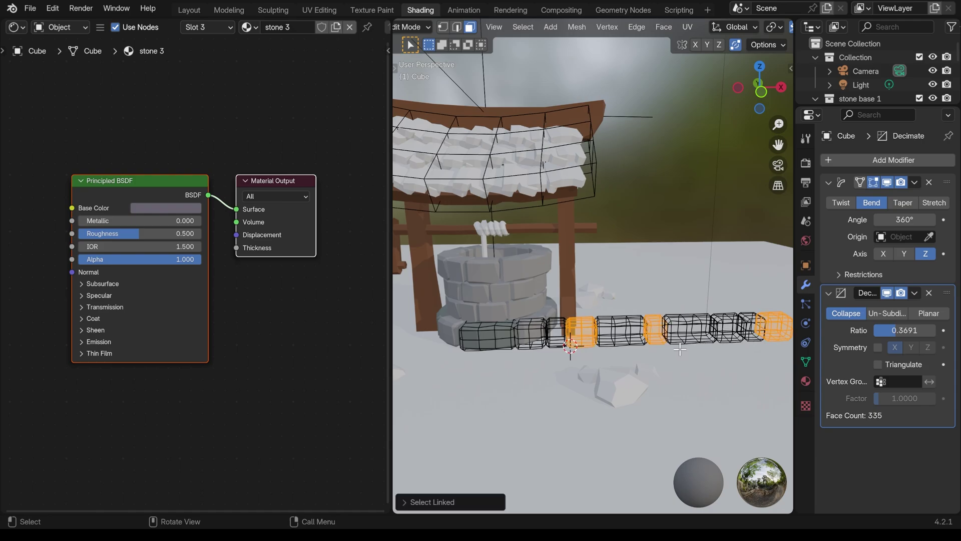
mouse_move(676, 348)
middle_mouse_down("shift")
mouse_move(624, 353)
mouse_move(669, 353)
middle_mouse_up("shift")
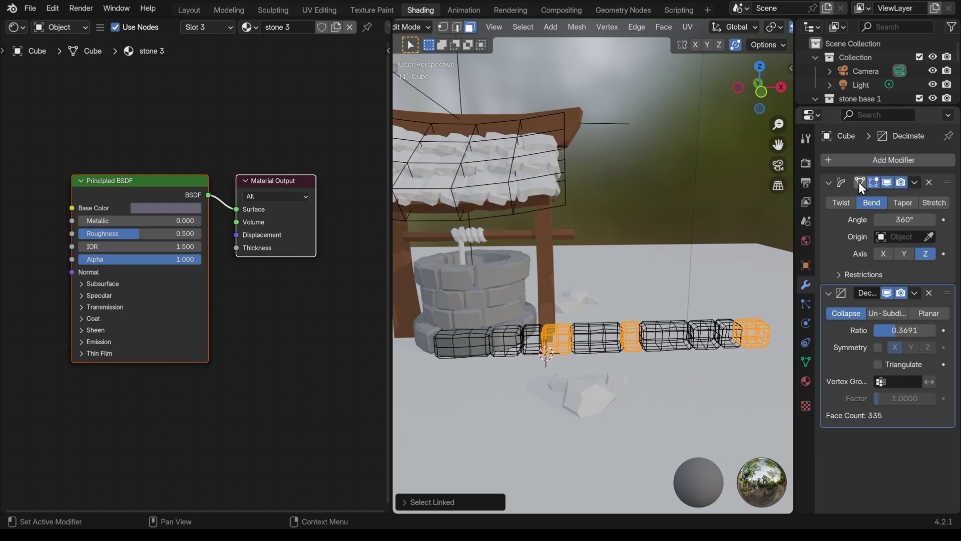
left_click(860, 181)
middle_click_drag(476, 325, 504, 333)
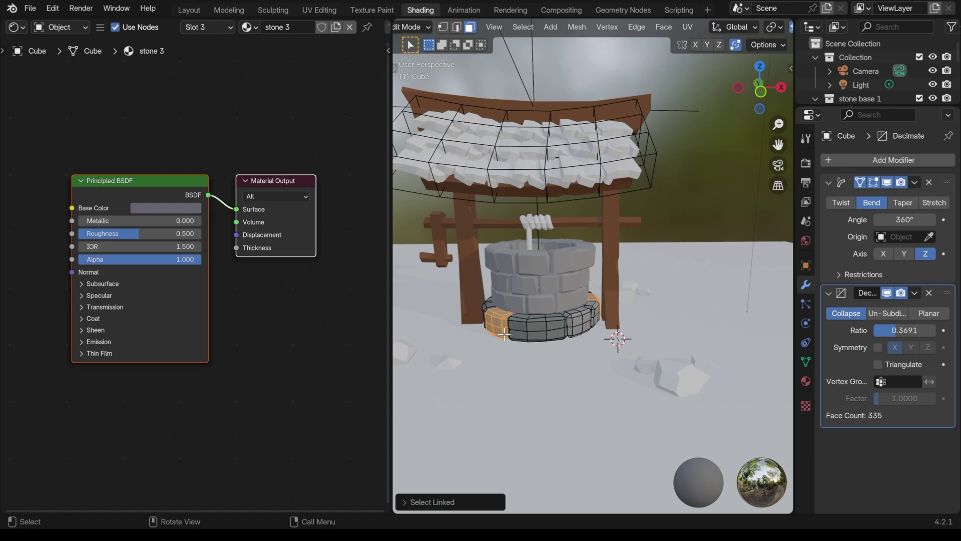
left_click(223, 27)
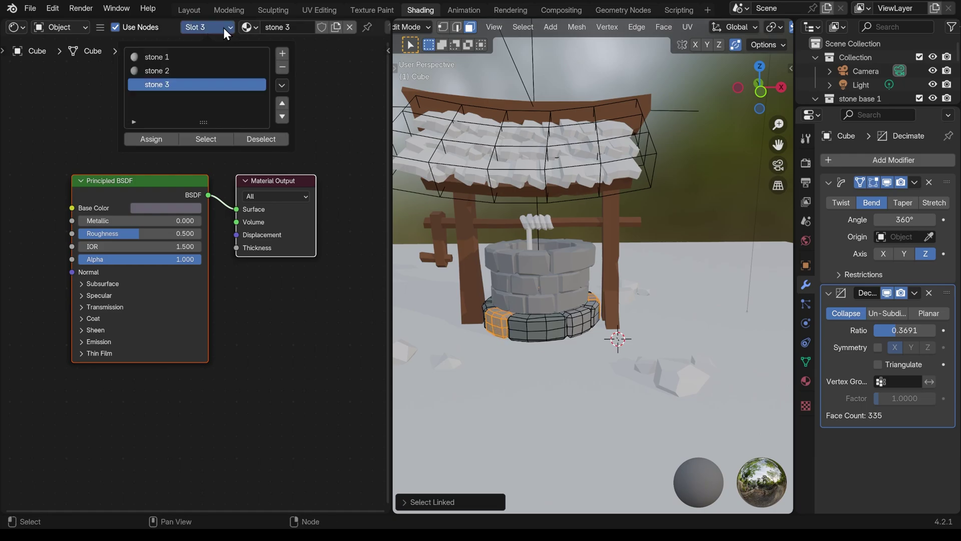
left_click(160, 139)
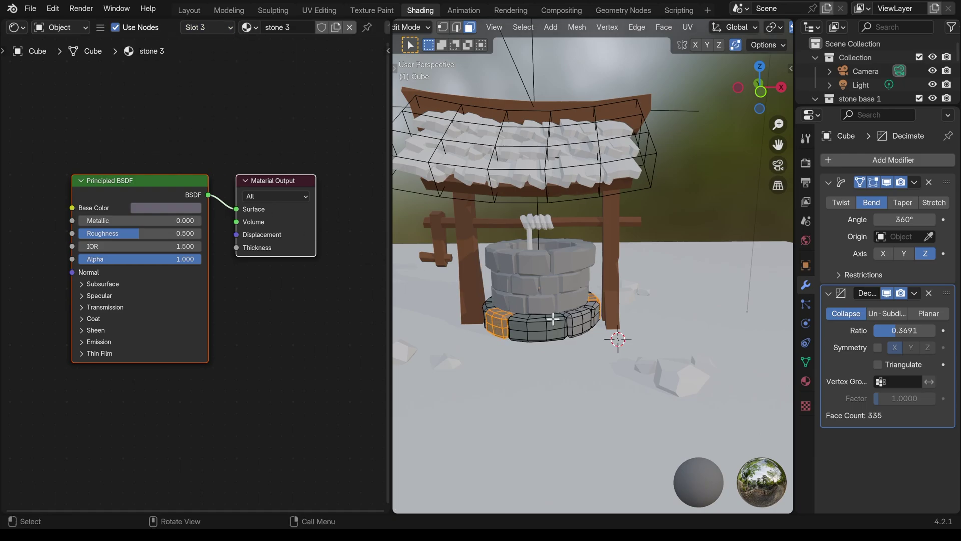
key("Tab")
middle_click_drag(576, 354, 627, 345)
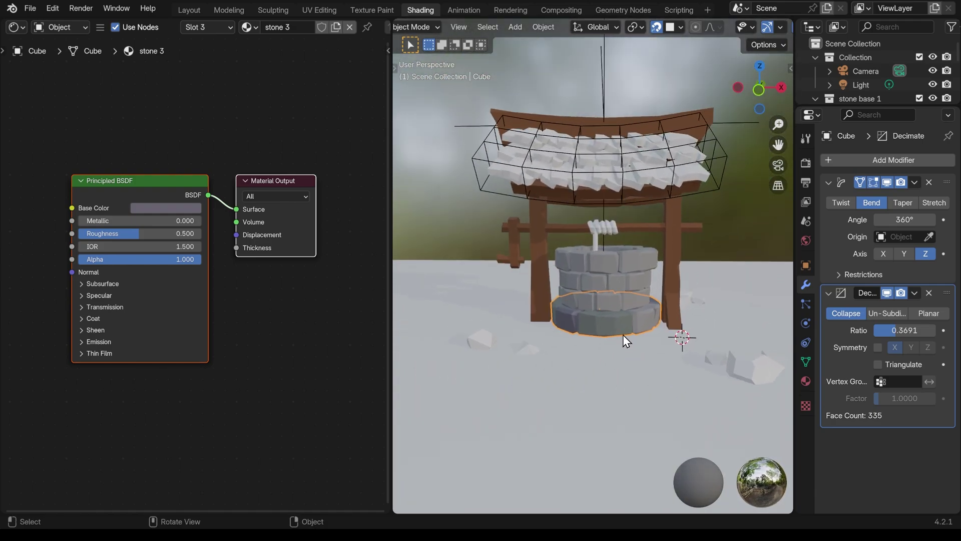
Link the bottom ring's materials to the three stone rings above it
left_click(612, 262)
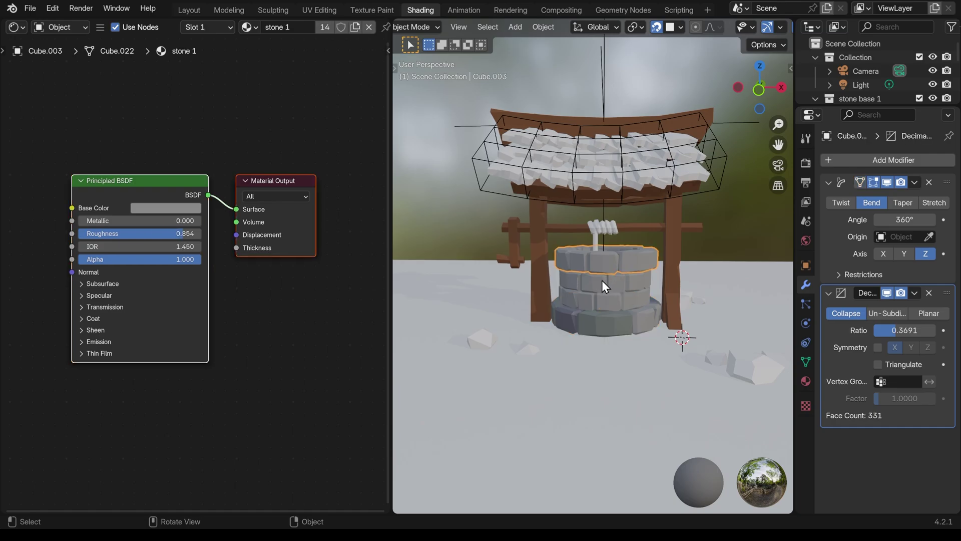
left_click(603, 283, "shift")
left_click(606, 302, "shift")
left_click(614, 323, "shift")
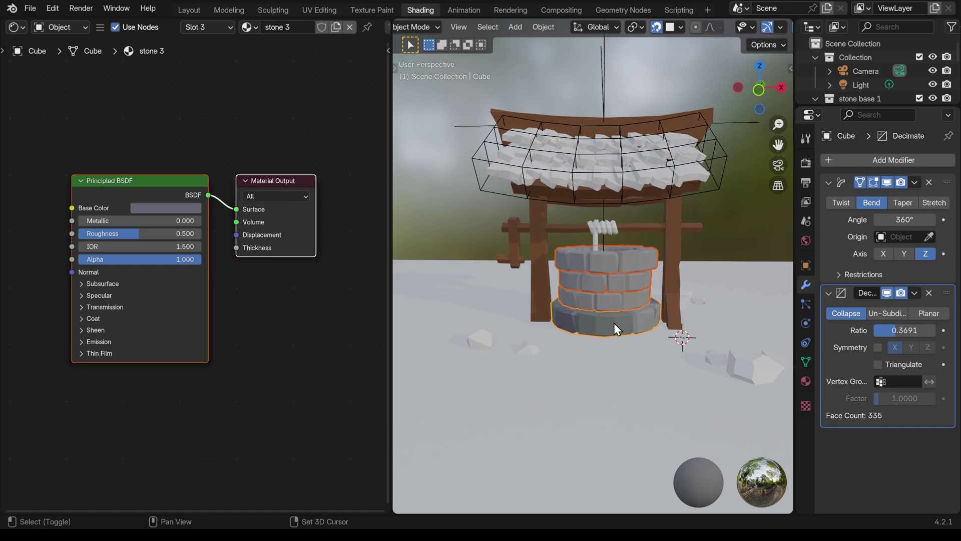
key("ctrl+l")
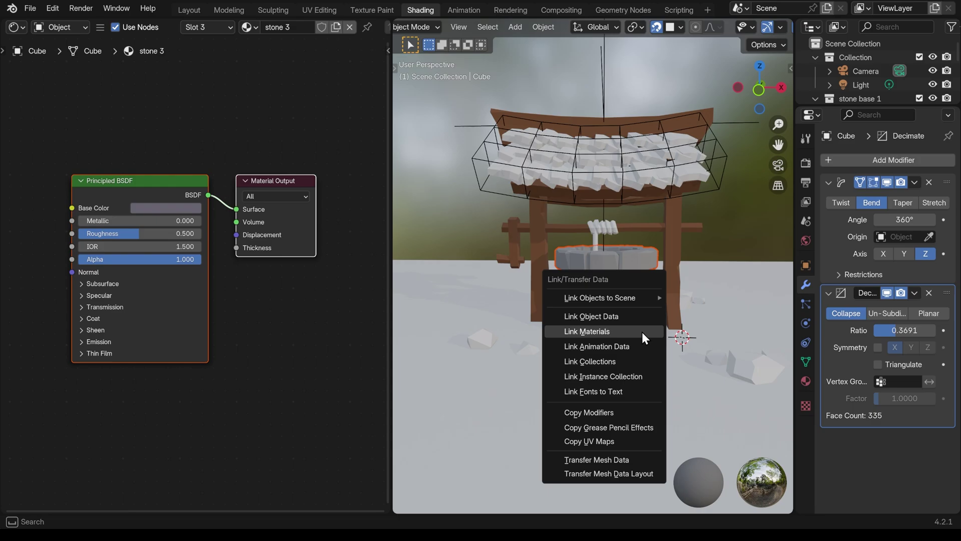
left_click(642, 332)
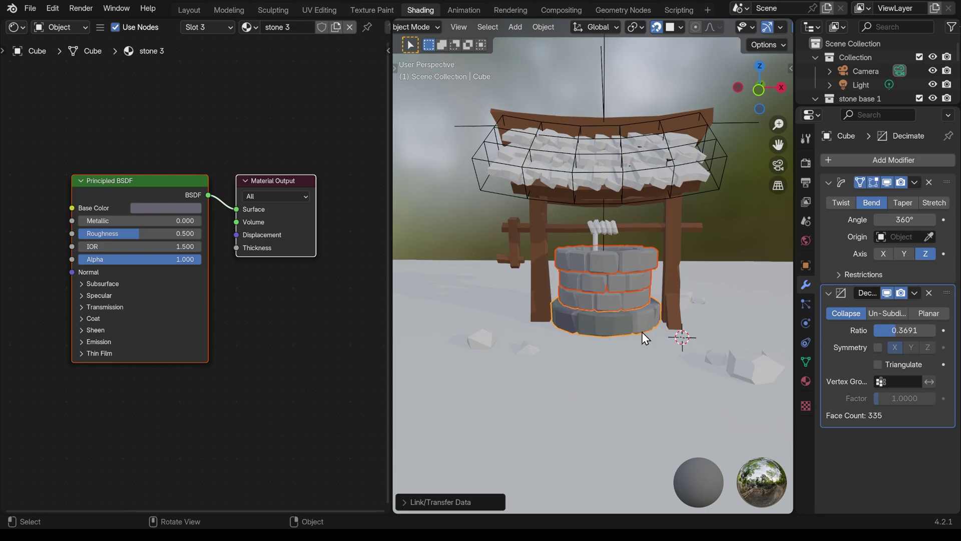
On the top ring, clear the selection, select four separate stones as linked faces, and assign stone 2 to them
left_click(602, 266)
left_click(228, 28)
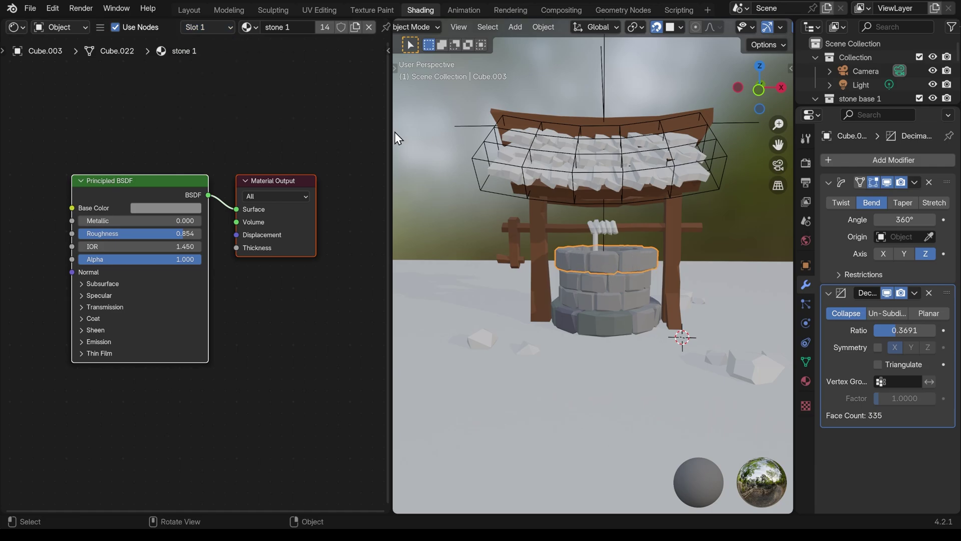
key("Tab")
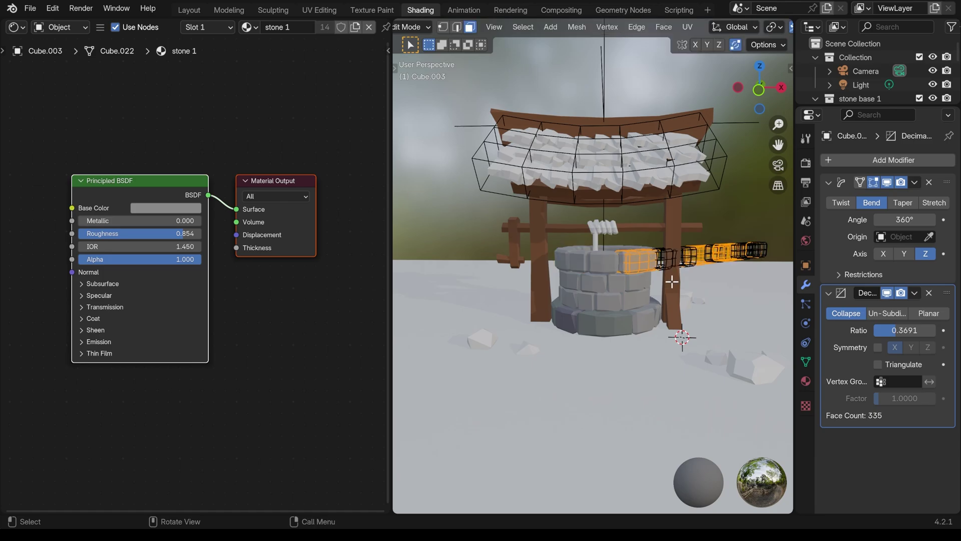
middle_click_drag(673, 280, 592, 310)
key("alt+a")
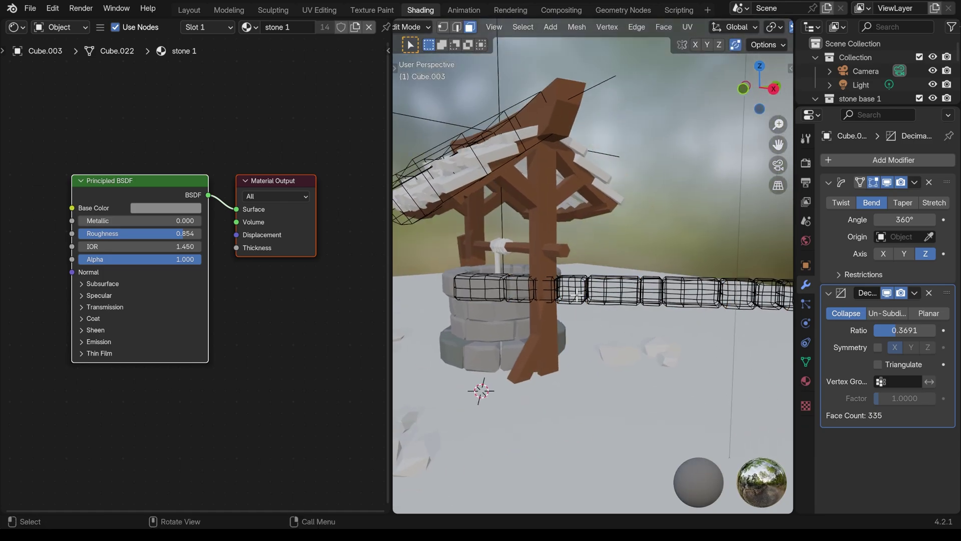
key("l")
key("l")
key("l")
key("l")
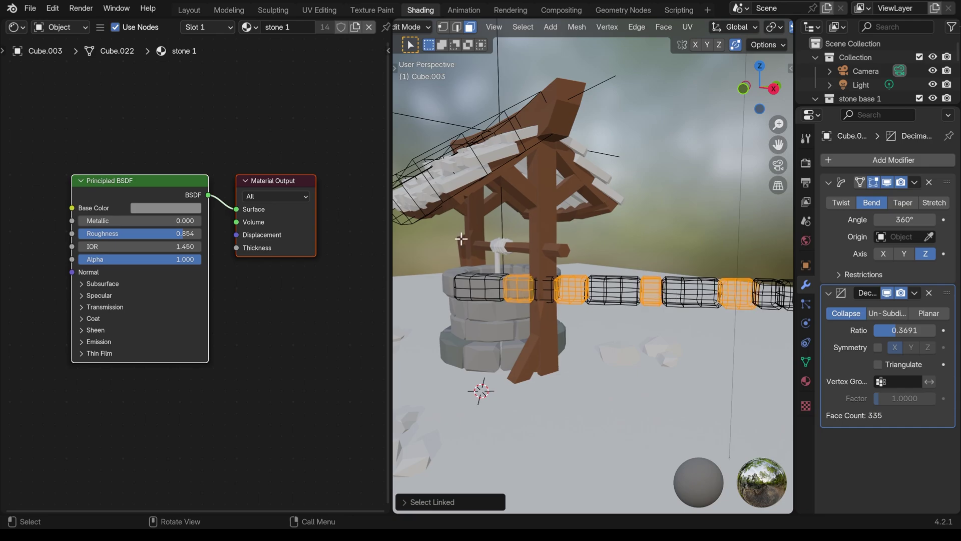
left_click(216, 28)
left_click(173, 74)
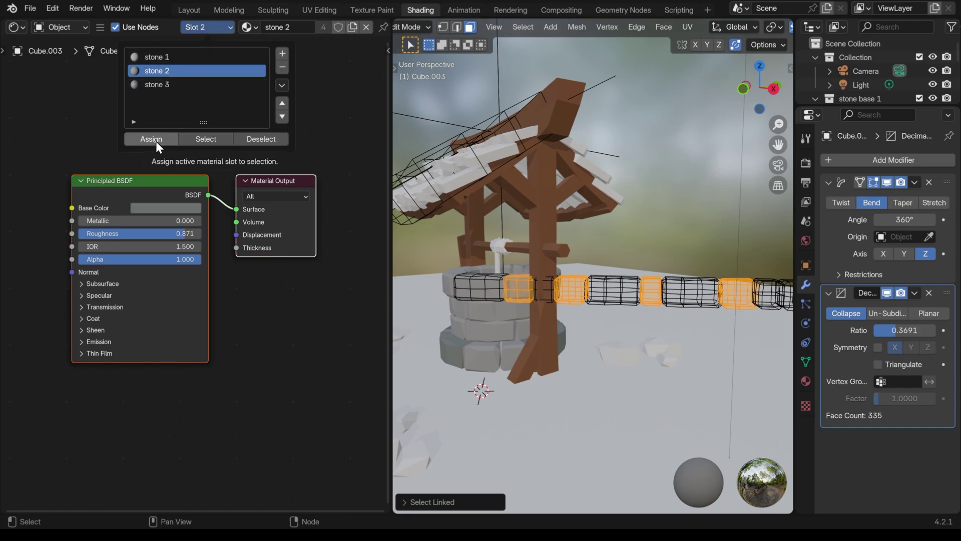
left_click(155, 141)
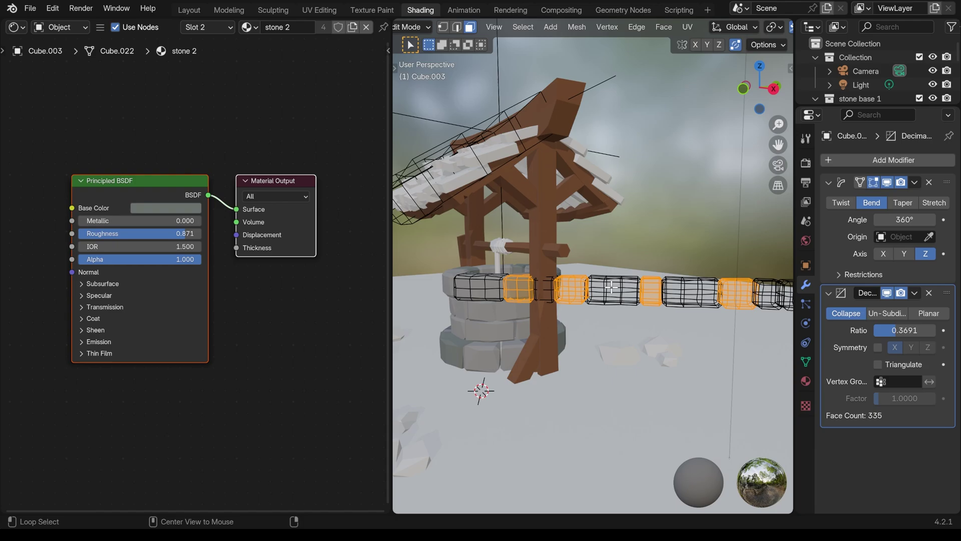
Display the top ring's bend in Edit Mode, select different stones including the front one as linked faces, and assign stone 3 to them
key("alt+a")
key("l")
left_click(860, 182)
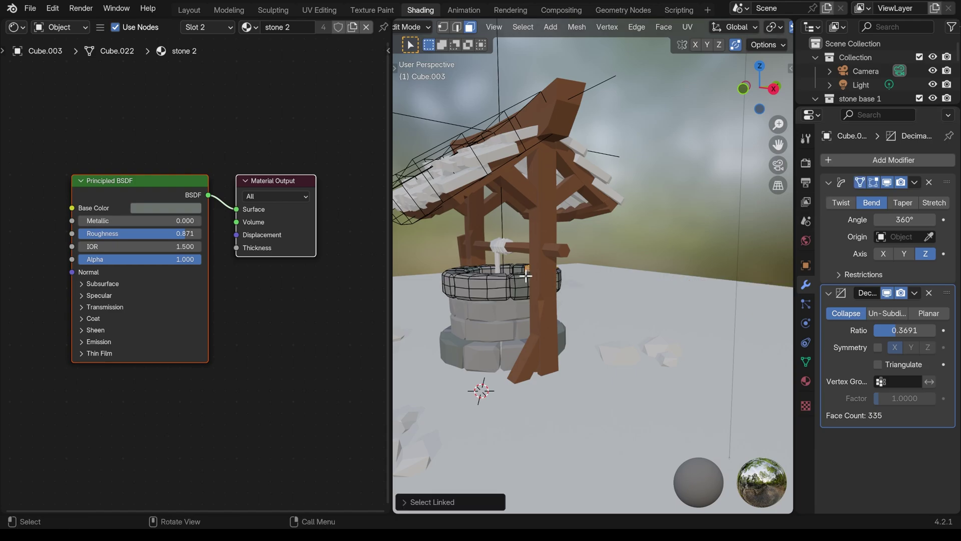
middle_click_drag(626, 301, 551, 300)
key("alt+a")
key("l")
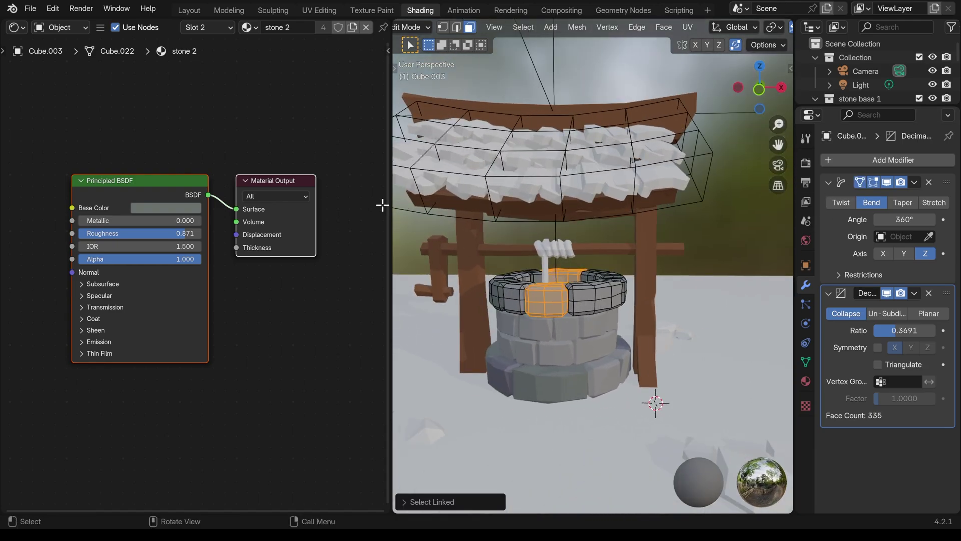
middle_click_drag(635, 304, 607, 290)
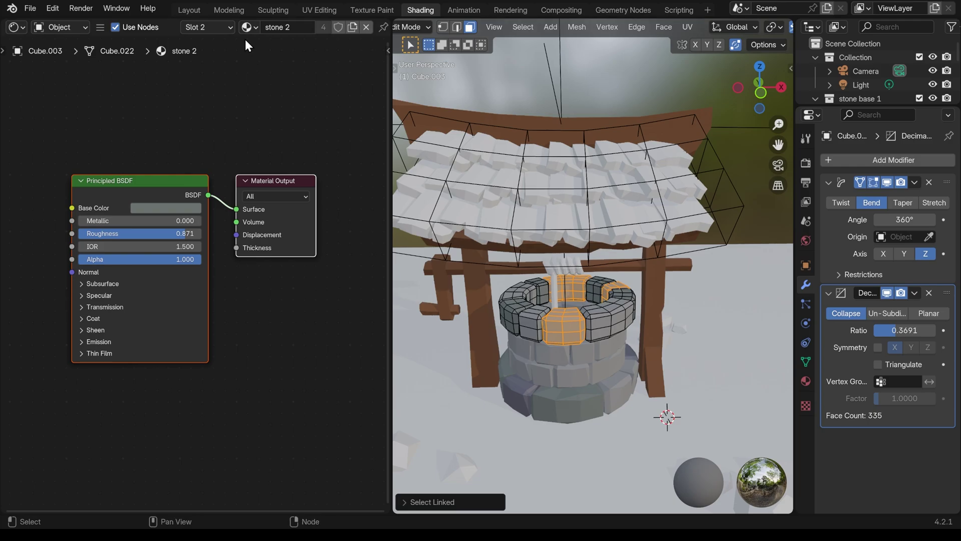
left_click(206, 27)
left_click(175, 86)
left_click(151, 139)
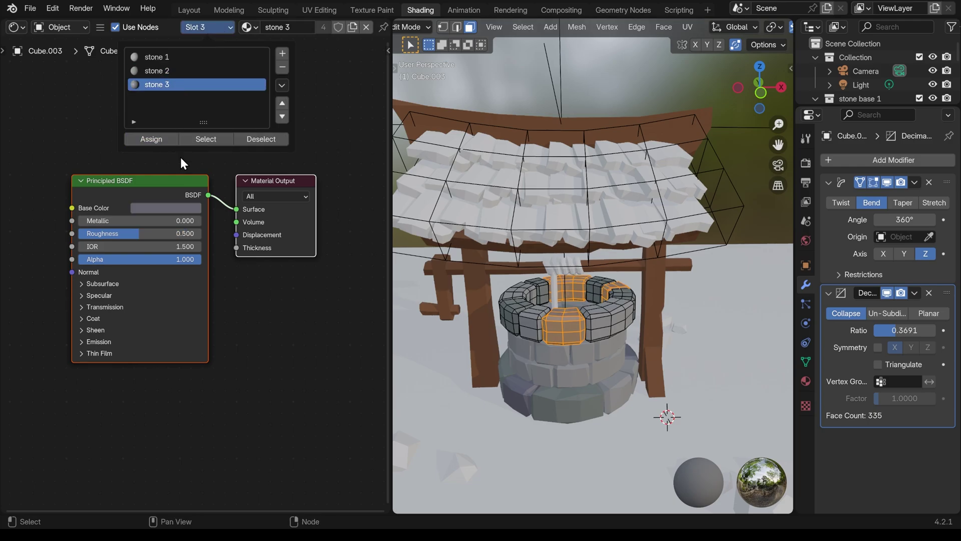
key("Tab")
middle_click_drag(601, 323, 490, 263)
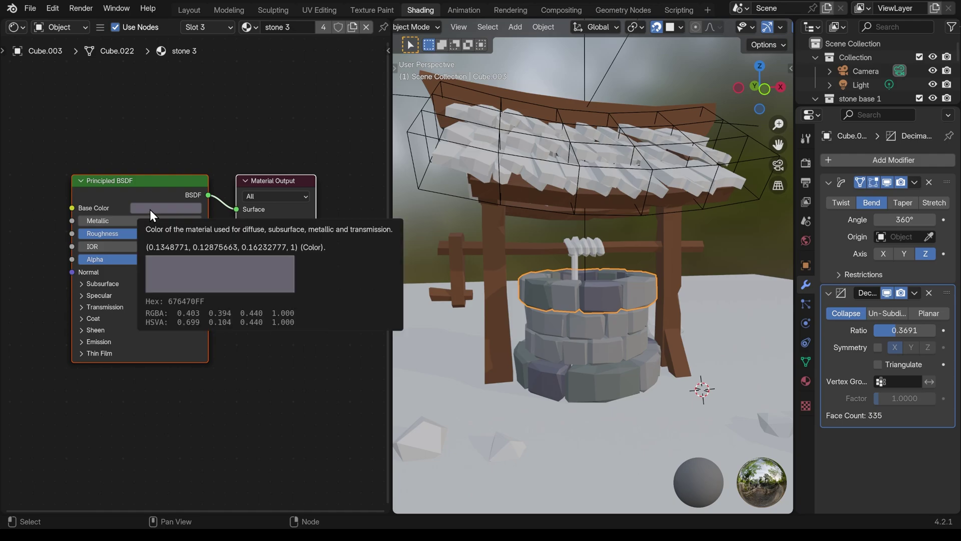
Review the three stone materials in the top ring's slots and open the base color of stone 3
left_click(225, 27)
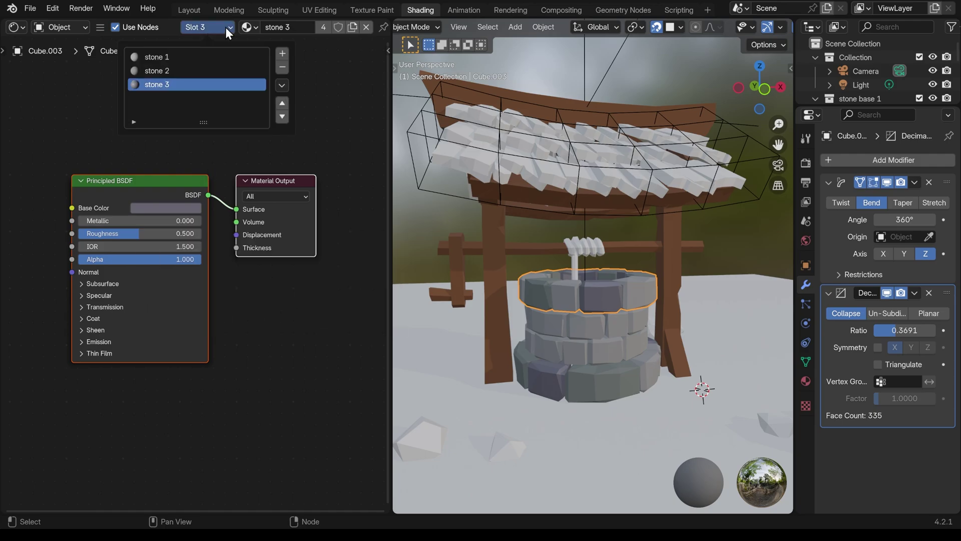
left_click(151, 73)
left_click(198, 32)
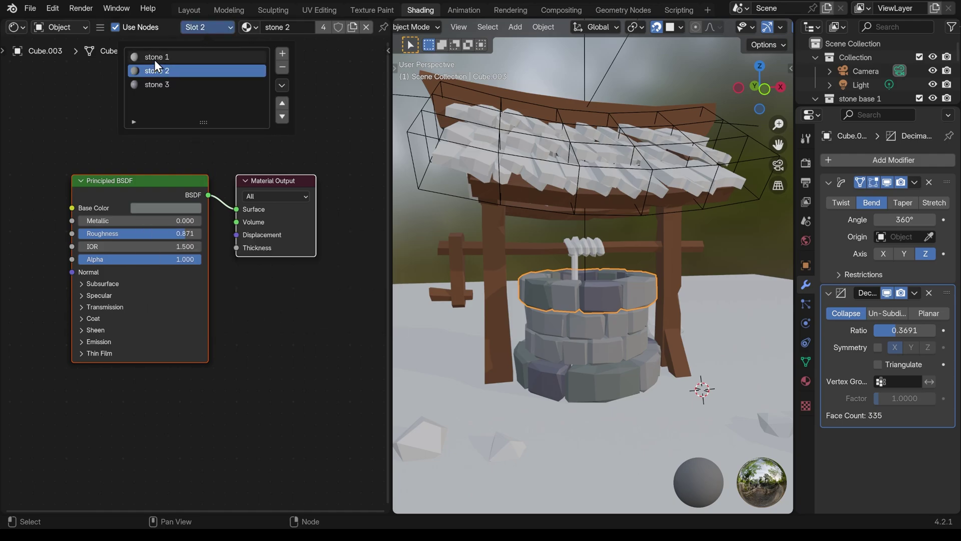
left_click(154, 59)
left_click(200, 27)
left_click(154, 85)
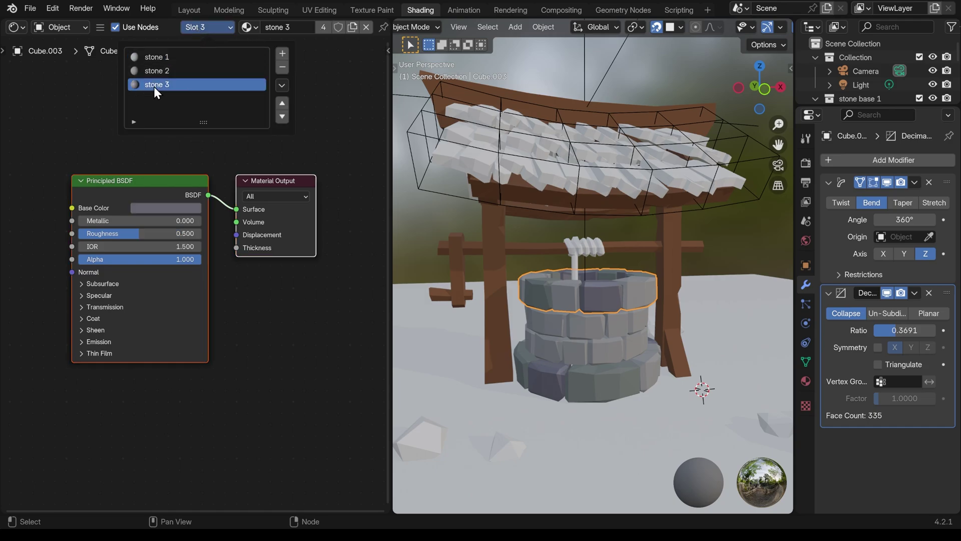
left_click(176, 208)
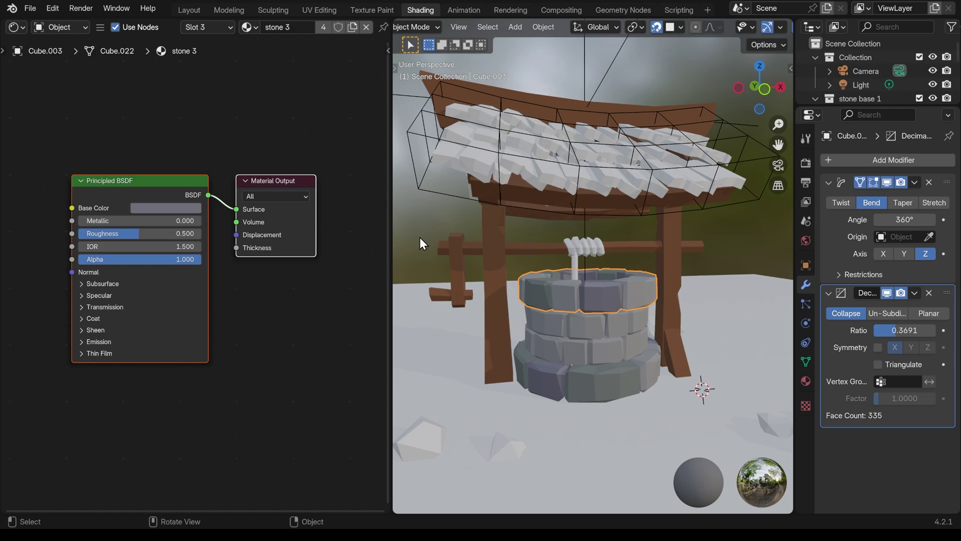
On the second ring from the top, select several separate stones as linked faces and assign stone 2 to them
left_click(599, 331)
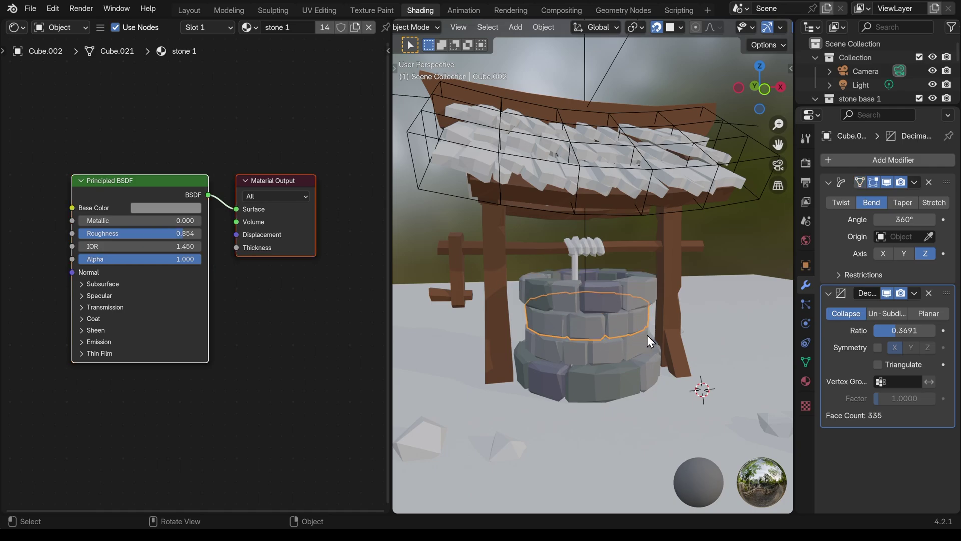
key("Tab")
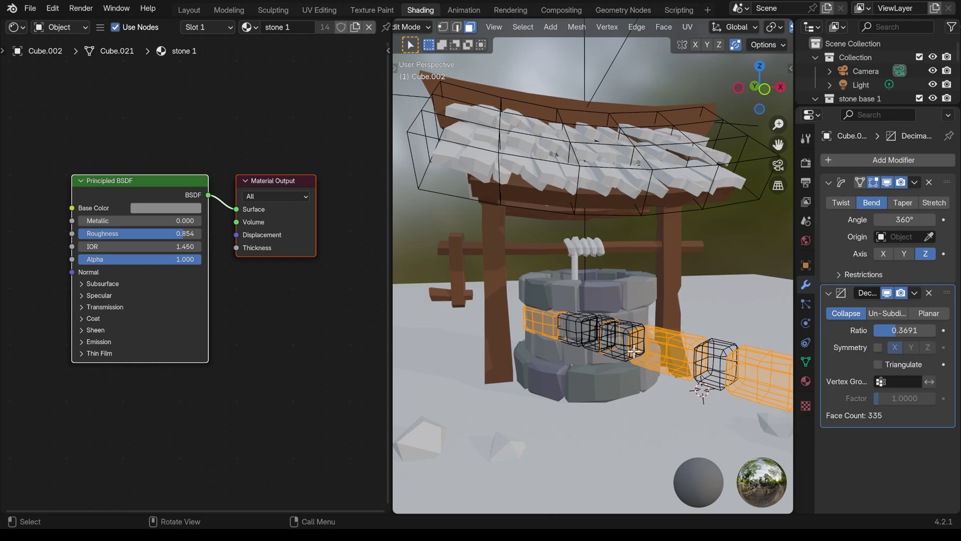
scroll(636, 349, "down", 3)
middle_click_drag(635, 349, 675, 341)
key("l")
key("l")
key("l")
left_click(208, 27)
left_click(160, 68)
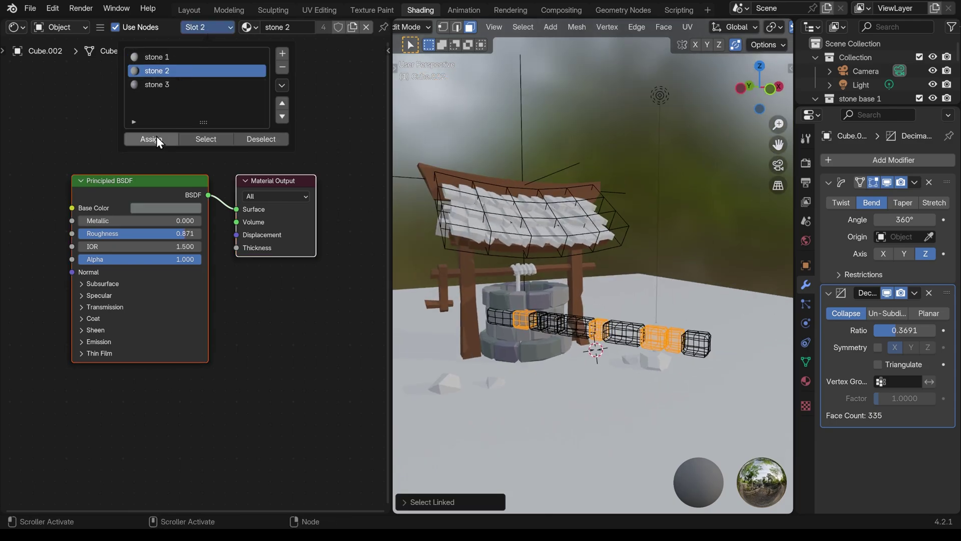
left_click(157, 141)
Display the second ring's bend in Edit Mode, select other stones around it as linked faces, and assign stone 3 to them
key("alt+a")
middle_click_drag(559, 325, 671, 328)
key("l")
scroll(722, 306, "down", 2)
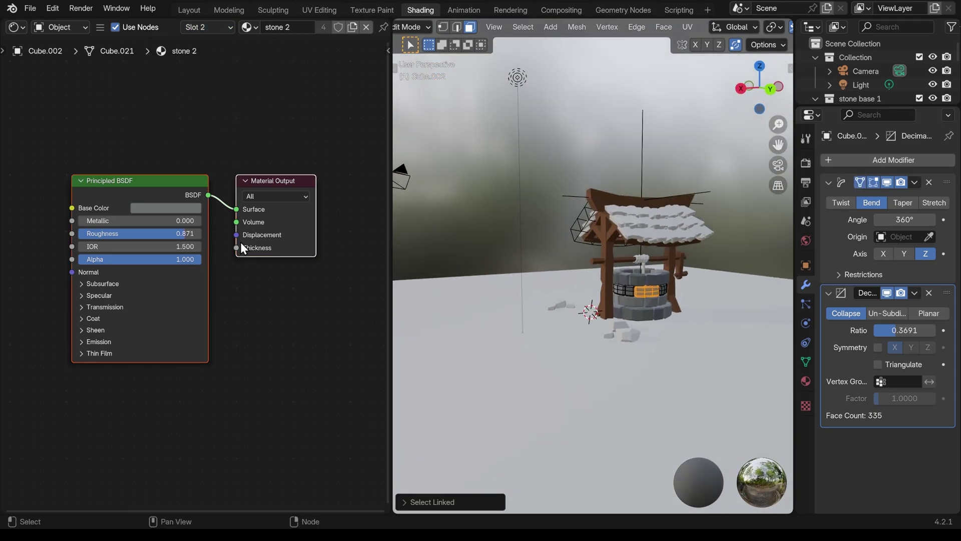
scroll(722, 307, "up", 2)
middle_click_drag(723, 306, 511, 310)
left_click(207, 27)
left_click(160, 80)
left_click(157, 142)
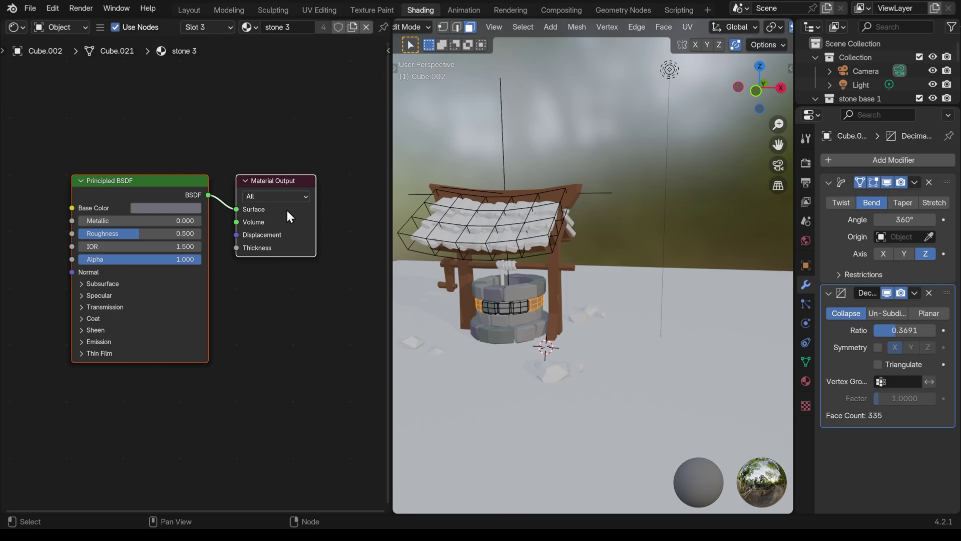
key("Tab")
On the ring just above the bottom one, select some stones as linked faces and assign stone 3 to them
scroll(556, 309, "up", 2)
left_click(554, 305)
key("Tab")
middle_click_drag(618, 295, 511, 303)
key("l")
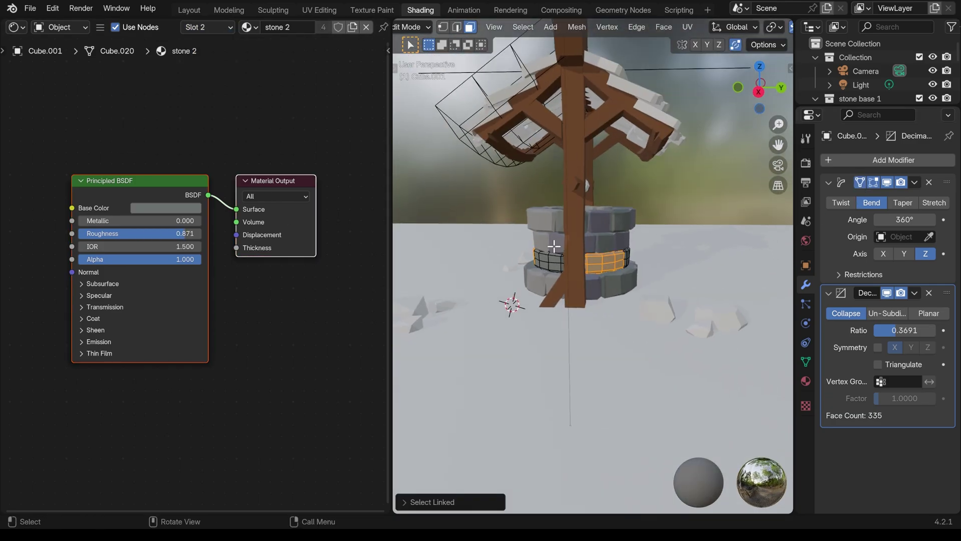
left_click(207, 27)
left_click(160, 80)
left_click(157, 142)
key("Tab")
scroll(639, 237, "up", 2)
scroll(639, 236, "down", 3)
mouse_move(677, 278)
middle_mouse_down()
mouse_move(629, 251)
mouse_move(635, 297)
mouse_move(663, 281)
middle_mouse_up()
scroll(655, 277, "up", 4)
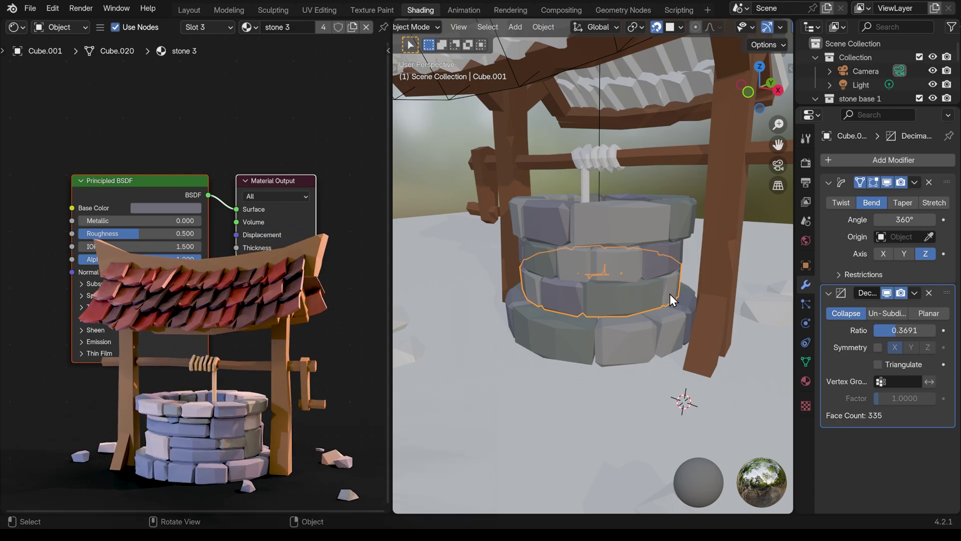
scroll(652, 271, "down", 4)
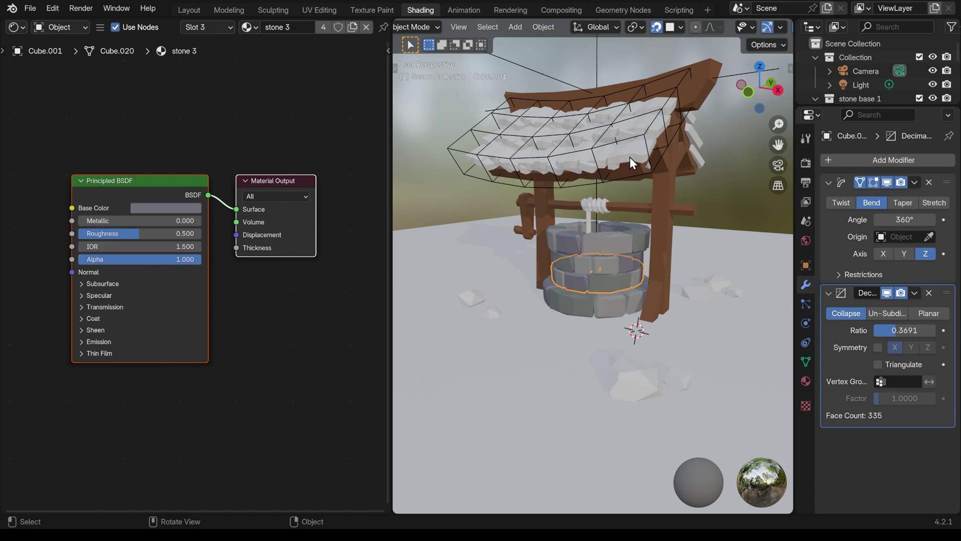
Create a new material named tile 1 on the bottom-row roof tile at the uncolored roof's near end
left_click(630, 158)
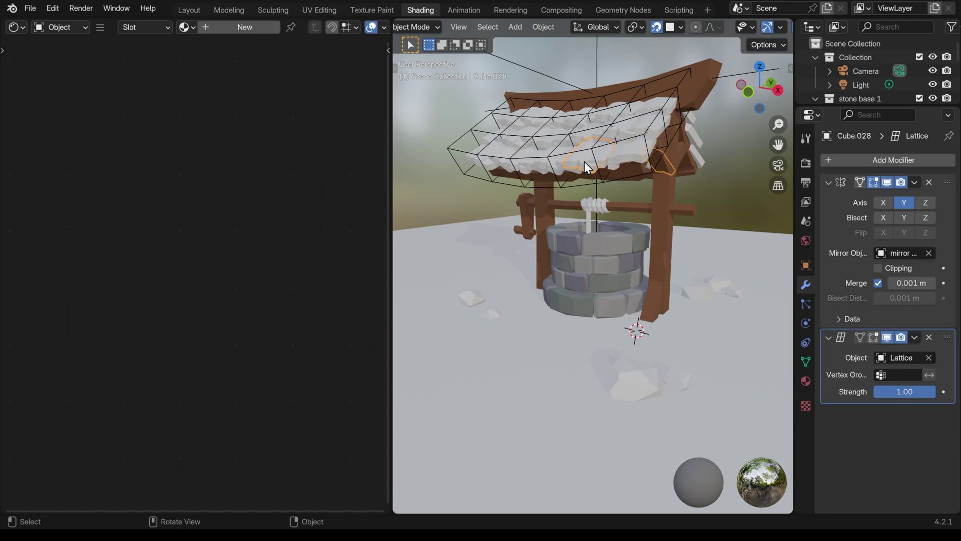
left_click(624, 155)
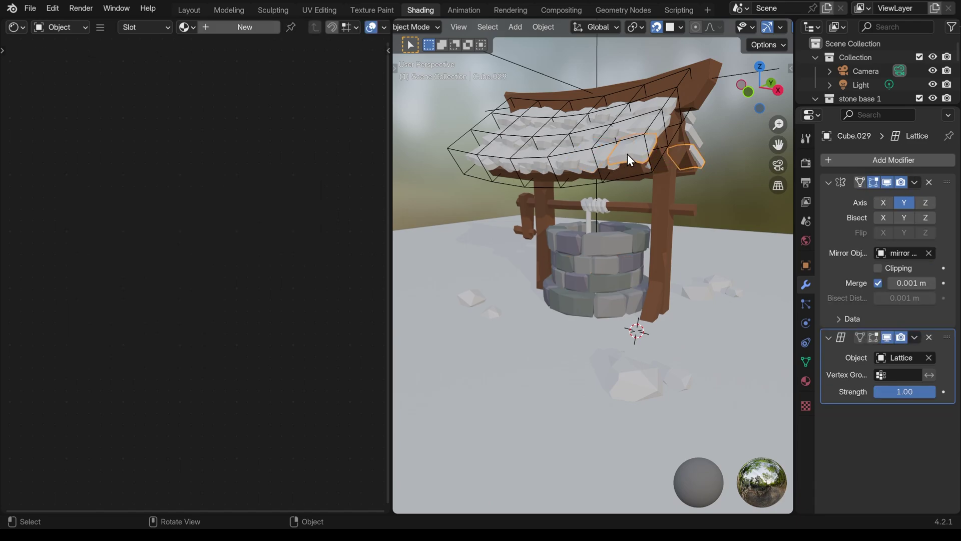
left_click(239, 26)
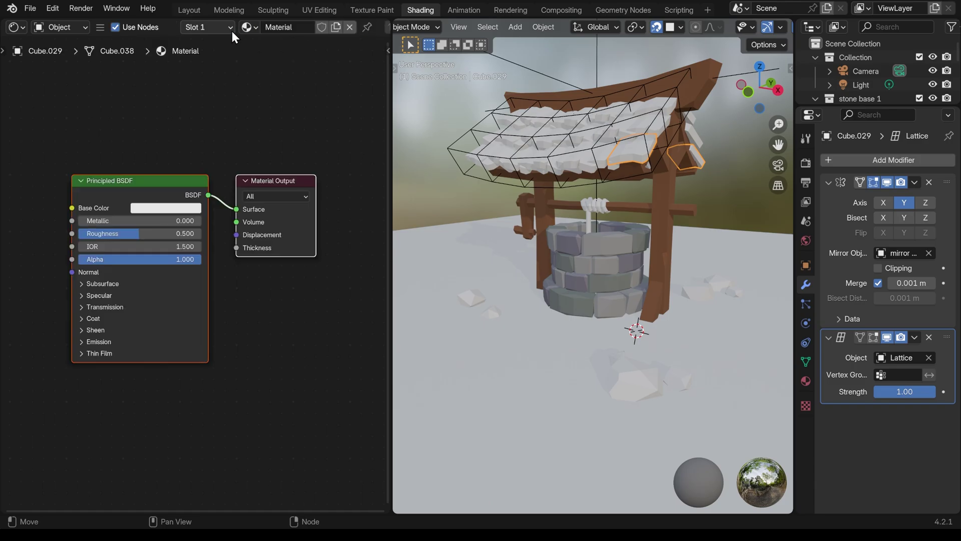
left_click(281, 28)
type("tile 1")
Give tile 1 a terracotta base color with hue 0.046, saturation 0.822 and value 0.372, and set its roughness to 0.708
left_click(186, 208)
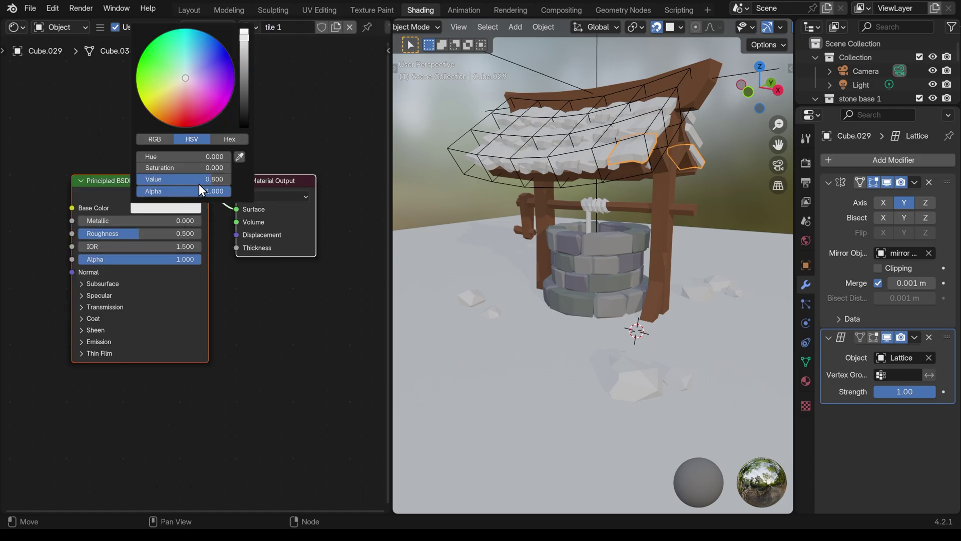
left_click(187, 94)
left_click_drag(244, 69, 244, 63)
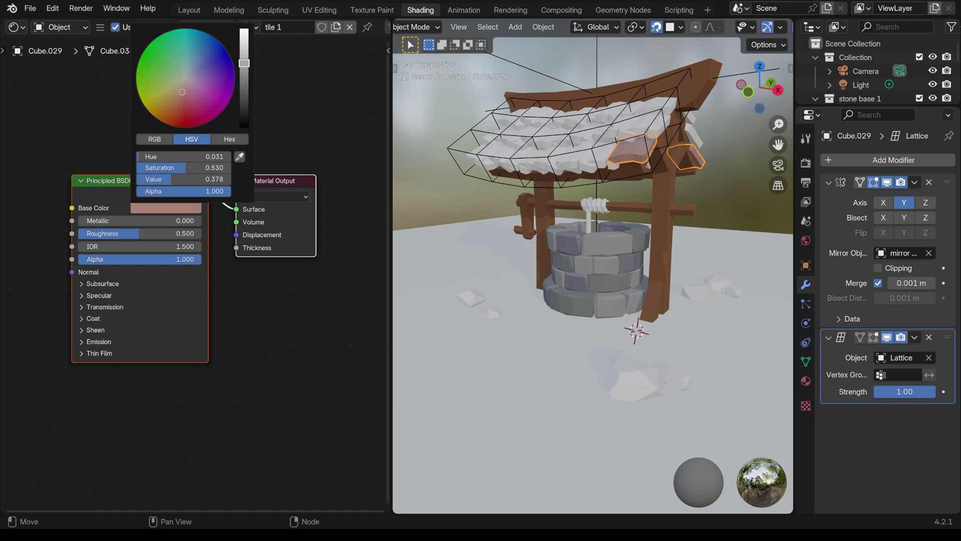
left_click_drag(180, 93, 174, 99)
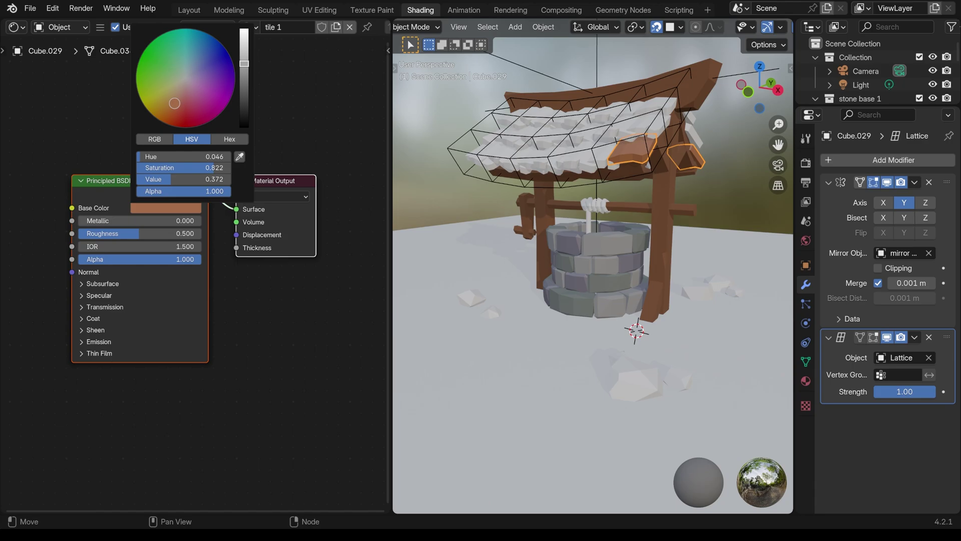
middle_click_drag(666, 185, 682, 222)
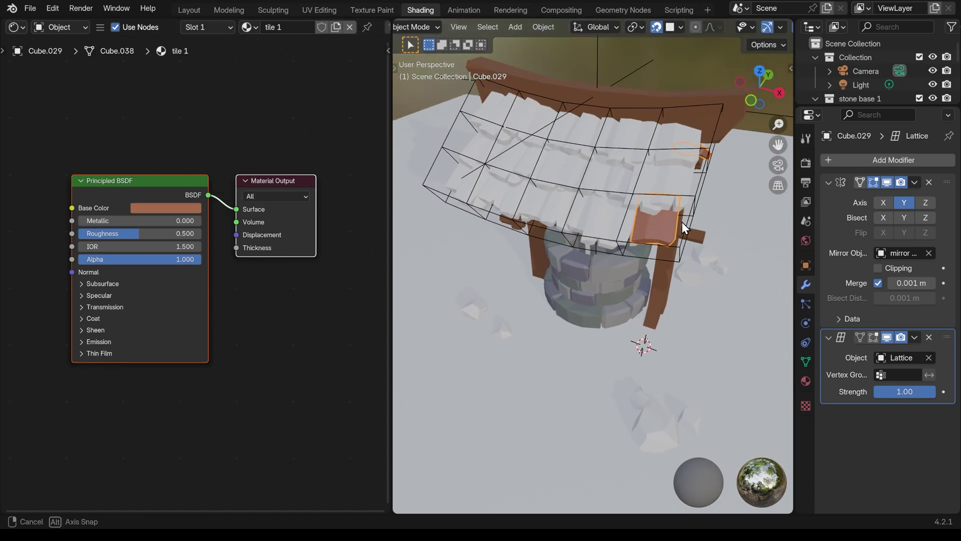
left_click_drag(167, 233, 191, 233)
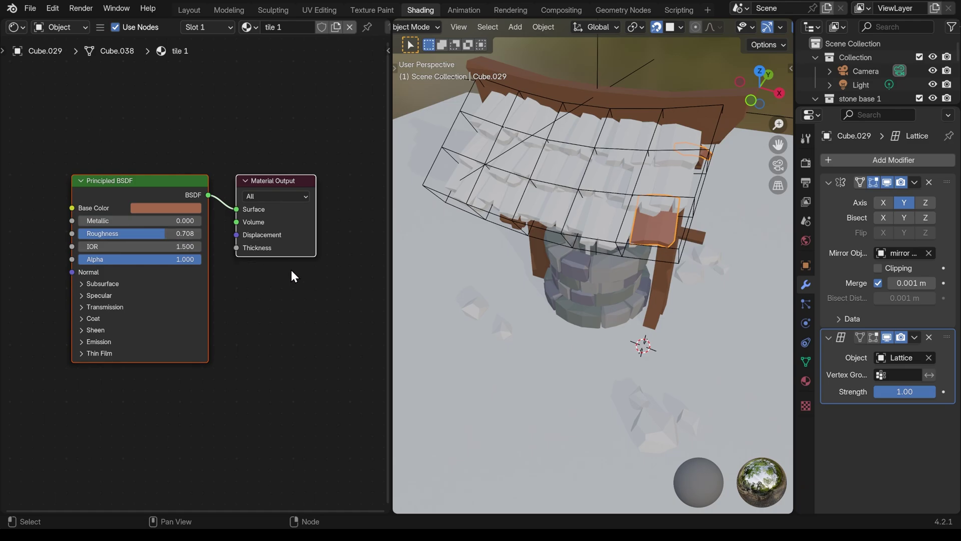
Create a new material named tile 2 on the roof tile adjoining the terracotta one in the bottom row
left_click(619, 220)
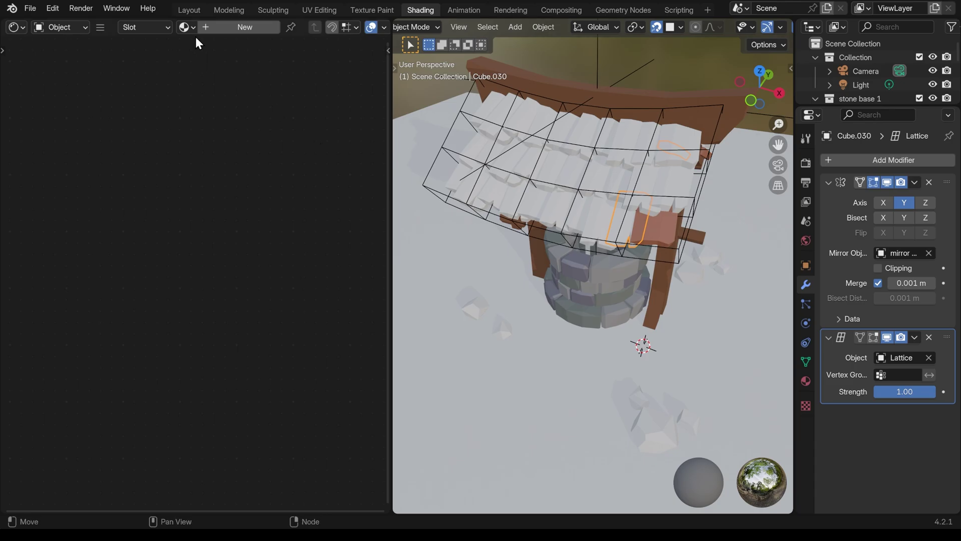
left_click(227, 25)
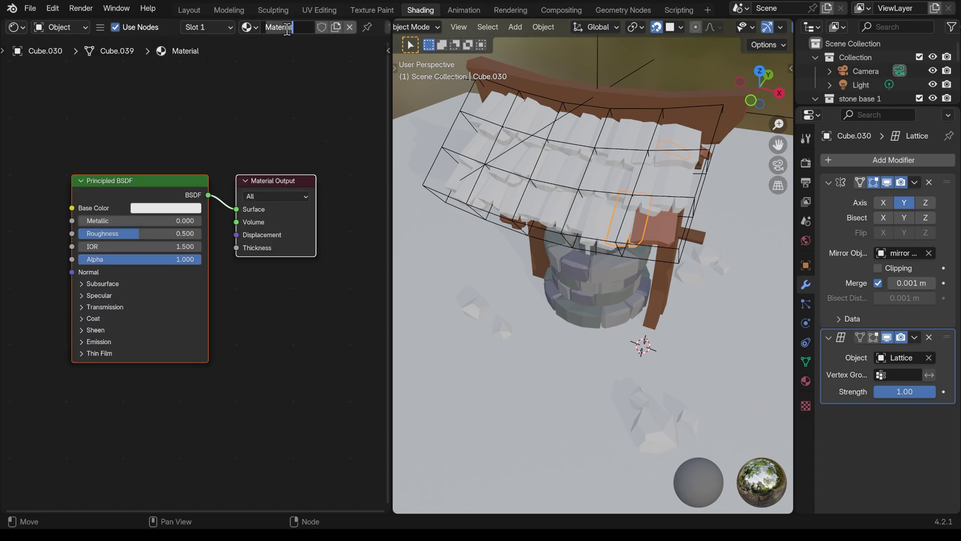
type("tile 2")
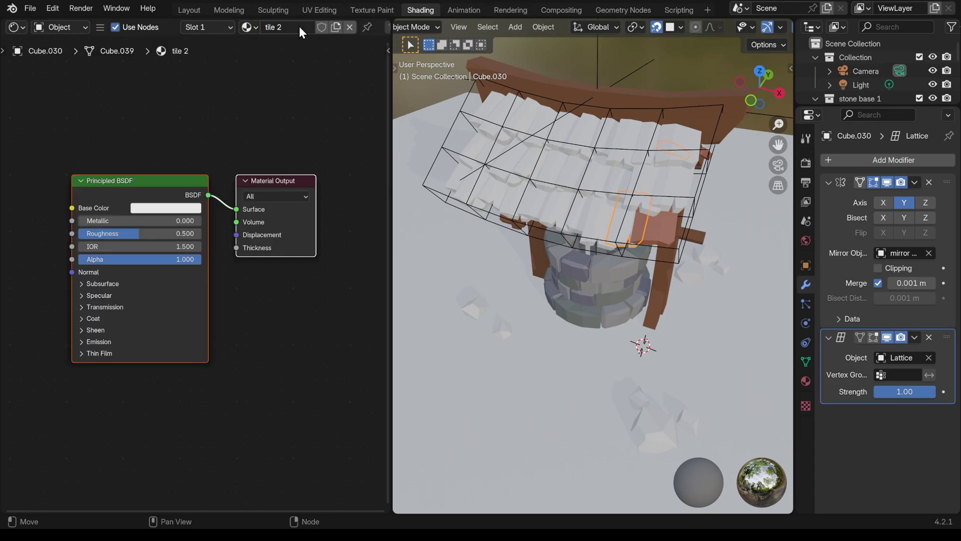
Sample the neighboring tile's color as tile 2's base color and shift its hue slightly toward a more purplish red
left_click(149, 205)
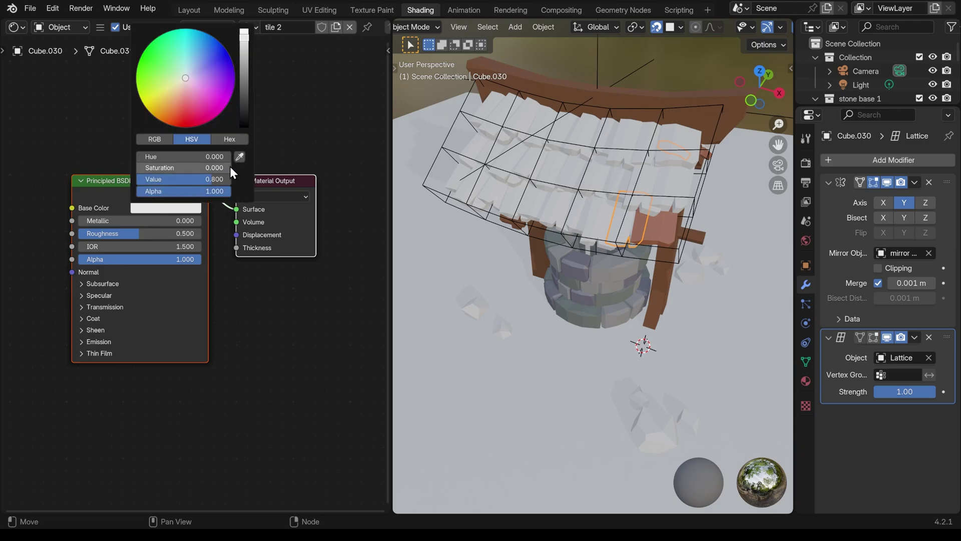
left_click(242, 156)
left_click(675, 219)
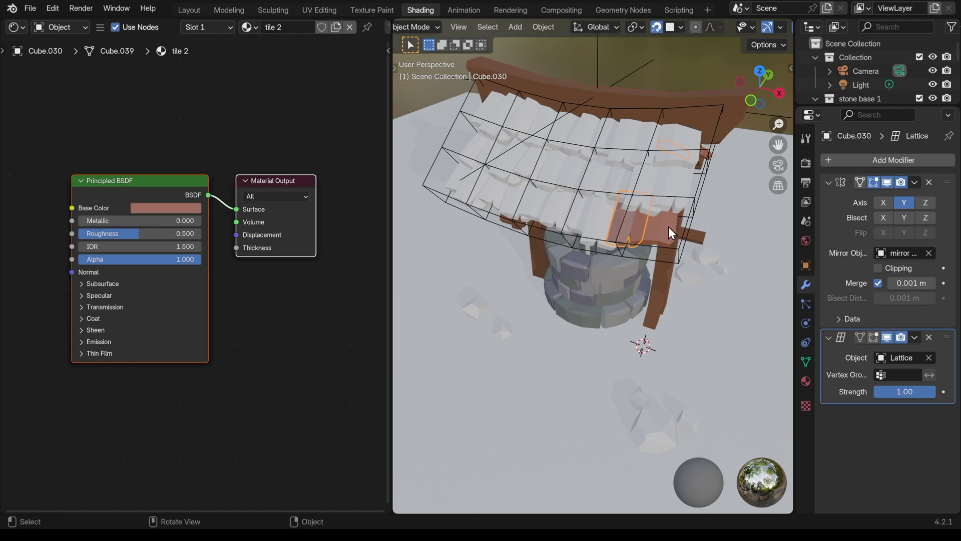
left_click(193, 208)
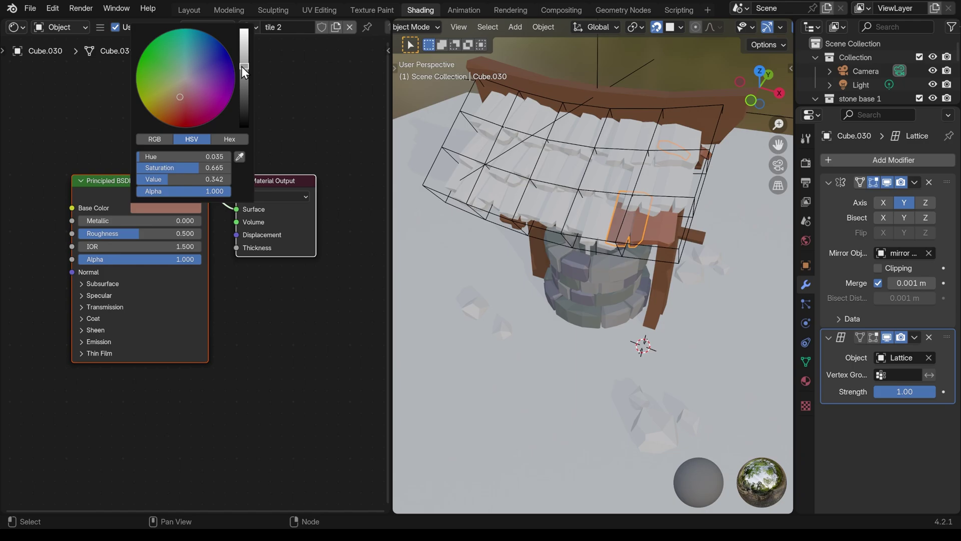
left_click_drag(176, 99, 181, 96)
Create a new material named tile 3 on the third roof tile along the bottom row
left_click(601, 224)
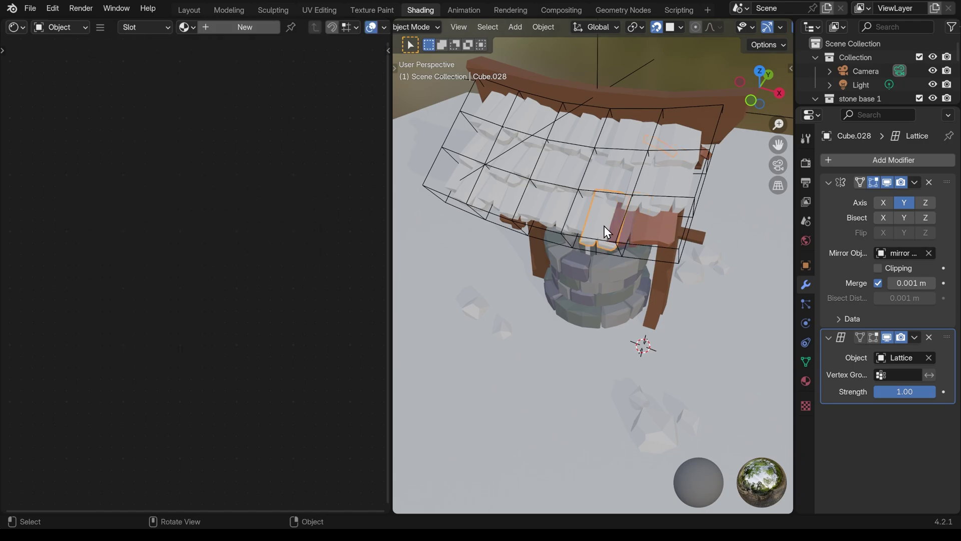
left_click(222, 27)
double_click(284, 27)
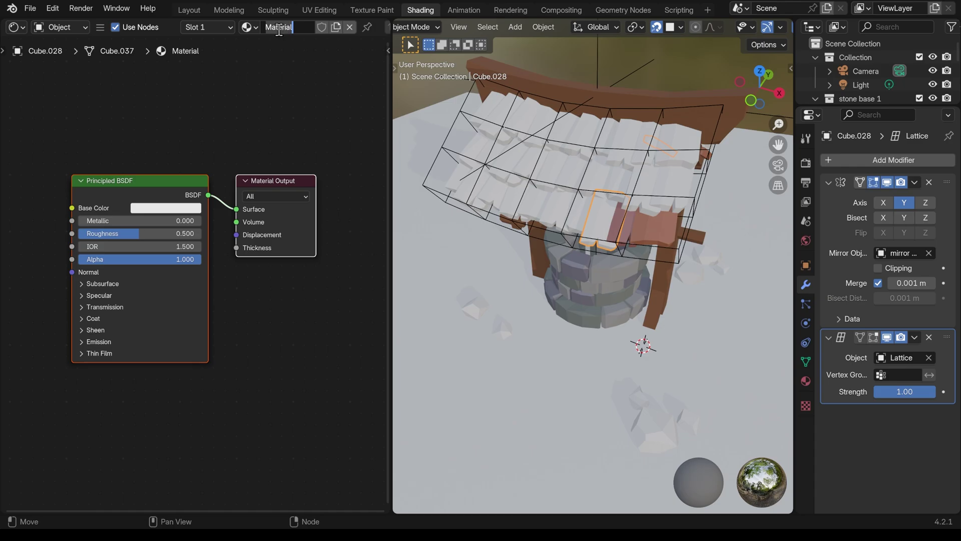
type("tile 3")
key("Return")
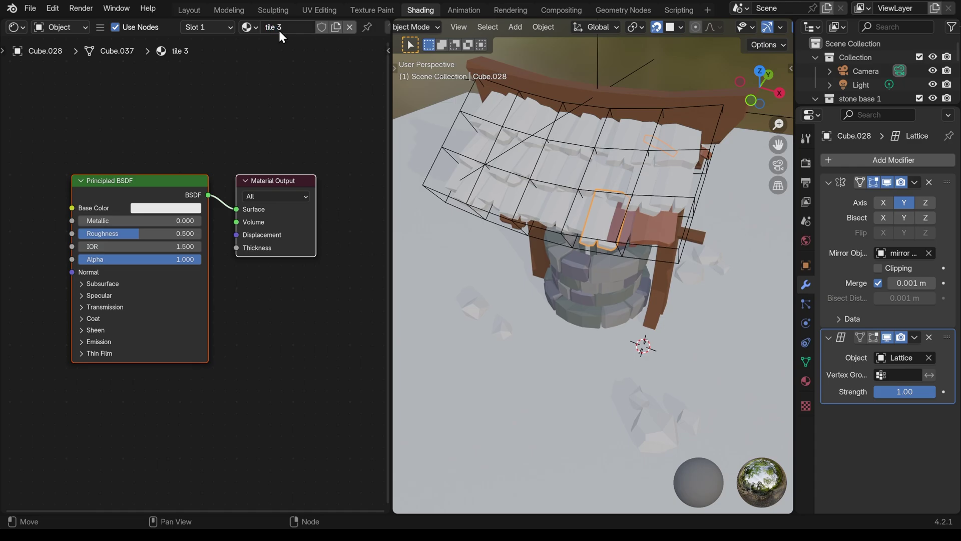
Sample the color of the neighboring colored tiles as tile 3's base color and open that color for adjustment
left_click(183, 208)
left_click(240, 157)
left_click(632, 216)
left_click(181, 207)
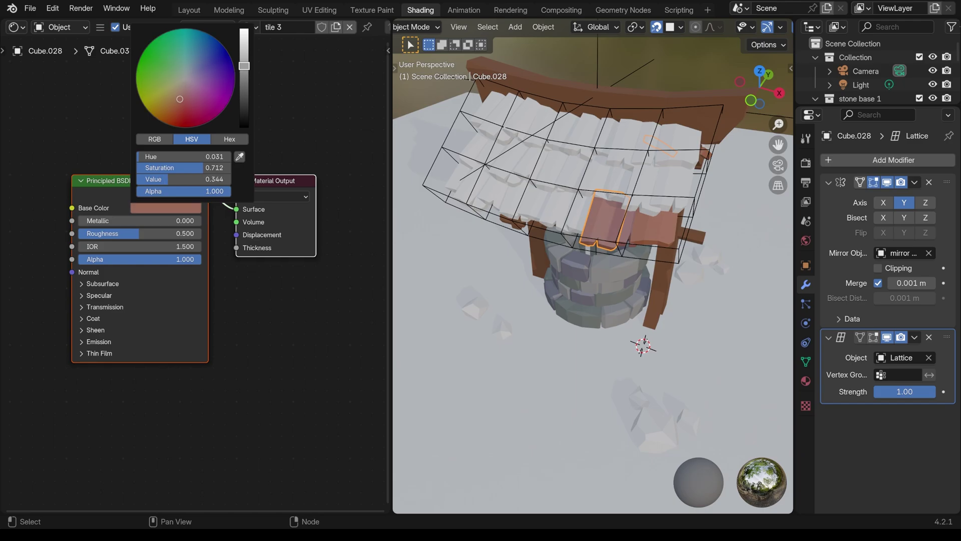
middle_click_drag(626, 225, 659, 194)
left_click(678, 155)
left_click(632, 155, "shift")
left_click(585, 181, "shift")
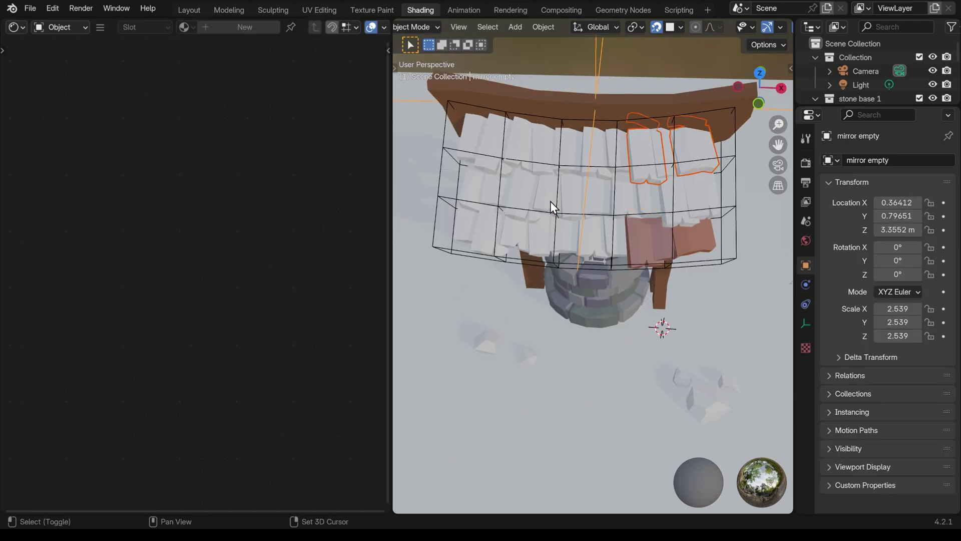
left_click(594, 171, "shift")
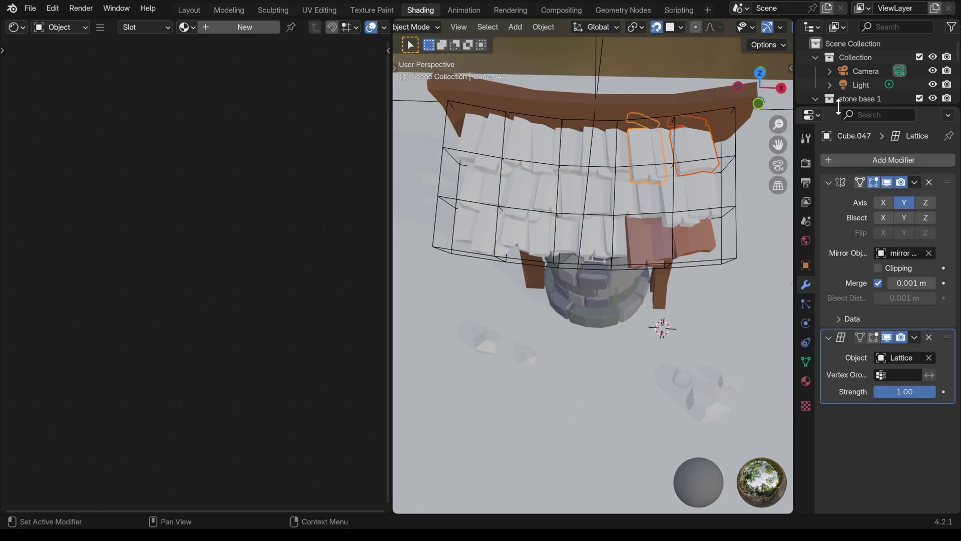
Enlarge the Outliner and hide the Collection, stone base 1 and frame collections in the viewport
left_click_drag(851, 107, 847, 251)
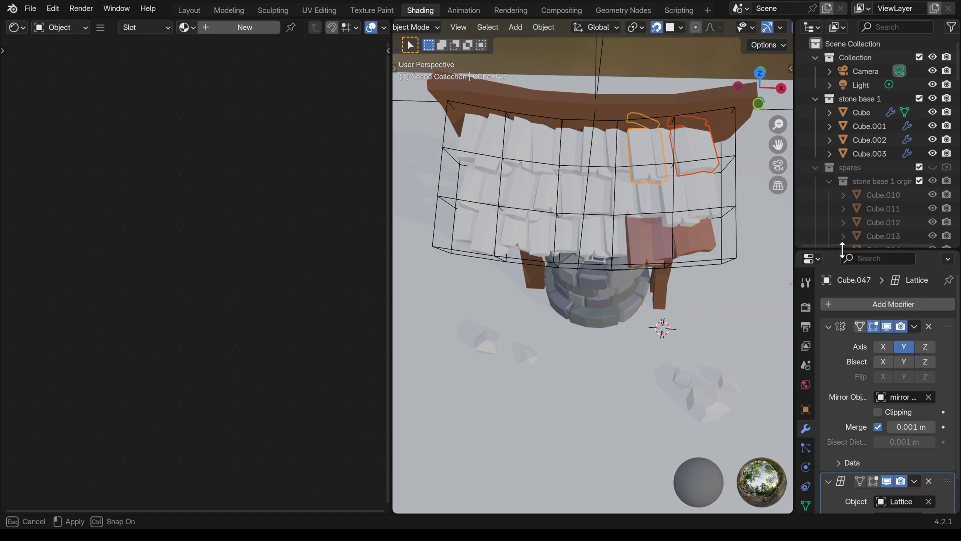
left_click(932, 57)
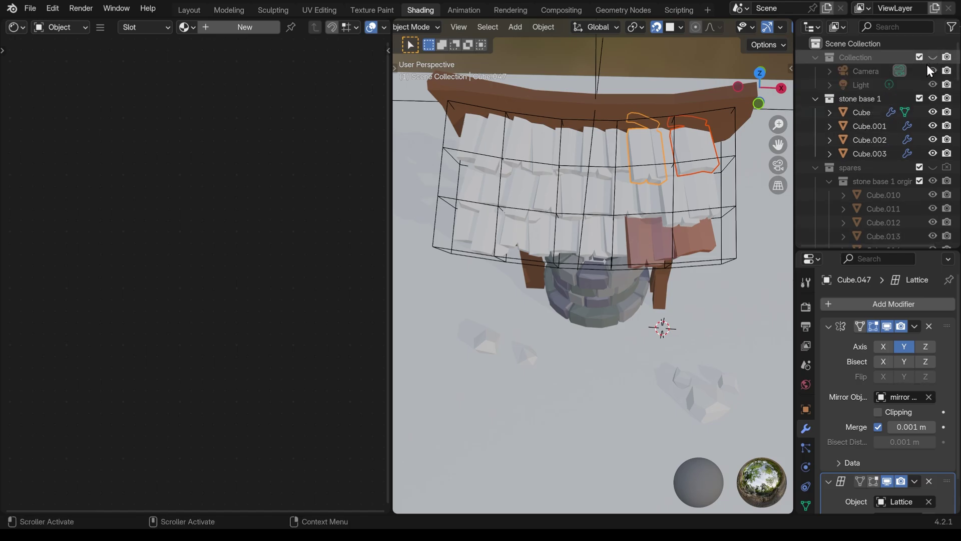
left_click(932, 98)
scroll(918, 127, "down", 10)
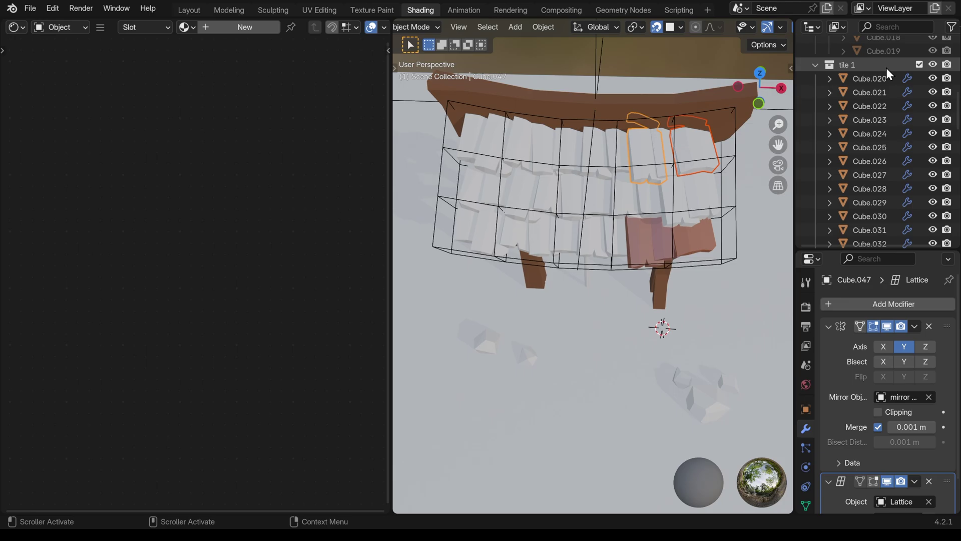
left_click(816, 65)
left_click(933, 78)
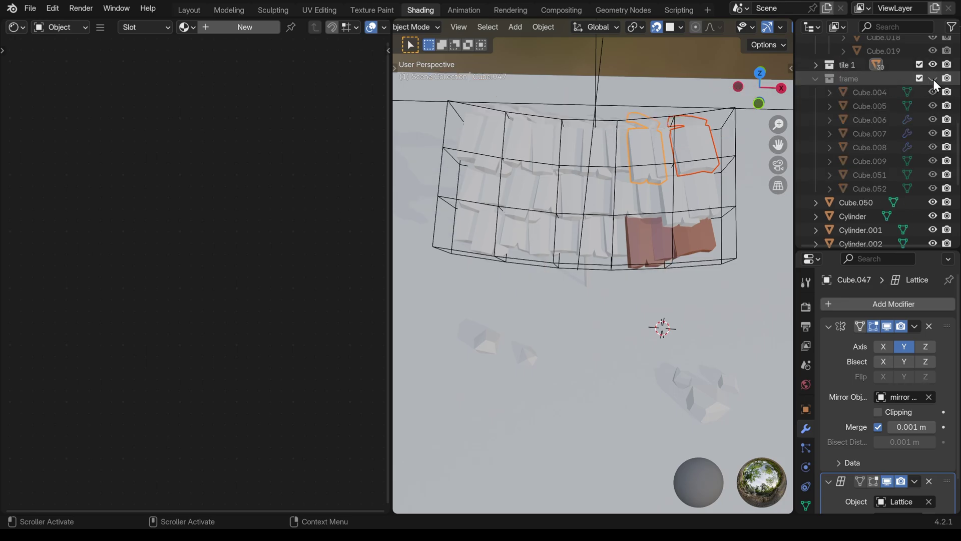
Collapse the frame, spares, stone base 1 and Collection entries in the Outliner
left_click(816, 80)
scroll(827, 93, "up", 8)
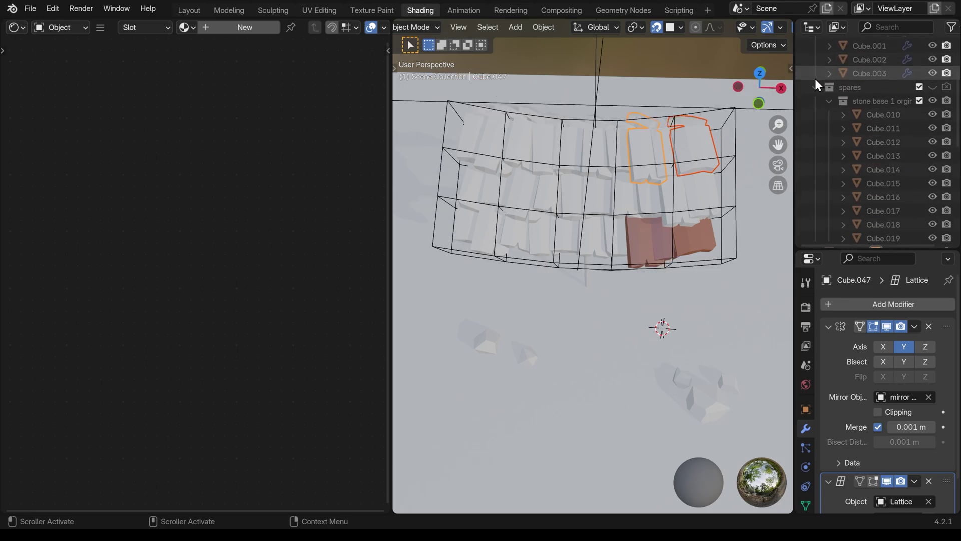
scroll(821, 83, "up", 3)
left_click(815, 66)
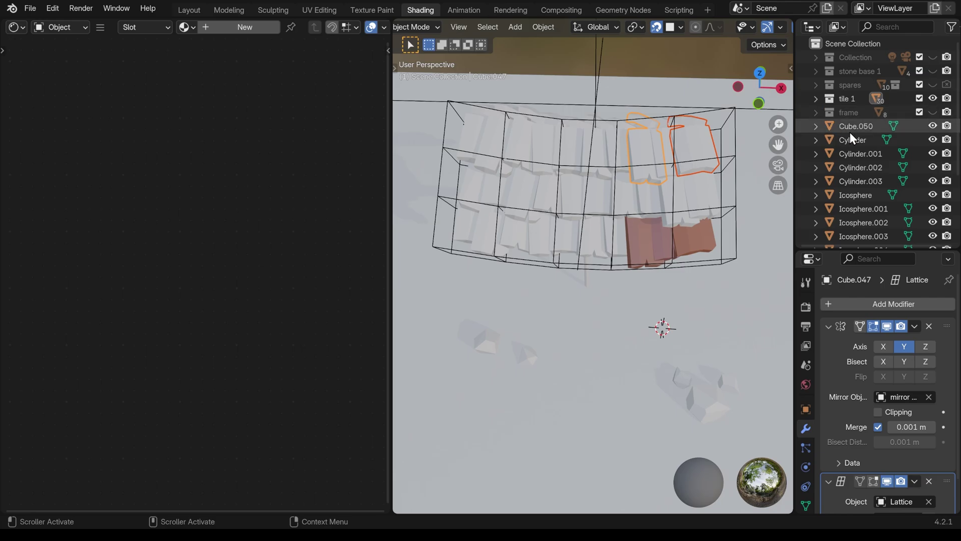
Select all the scattered ground rocks, move them to a new collection named rocks, and hide that collection
middle_click_drag(624, 269, 656, 264)
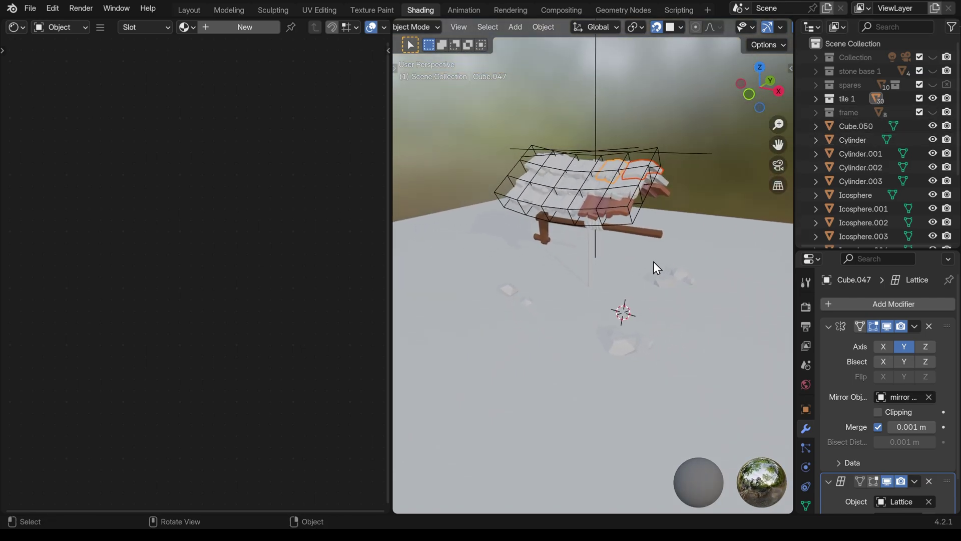
left_click_drag(656, 268, 650, 311)
left_click_drag(681, 371, 518, 306, "shift")
left_click_drag(432, 223, 458, 305, "shift")
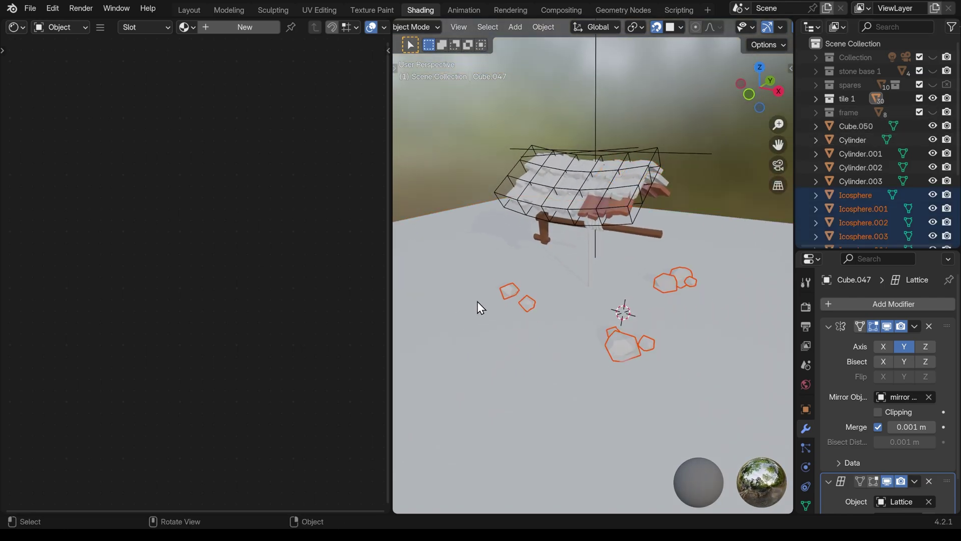
key("m")
left_click(622, 256)
type("rocks")
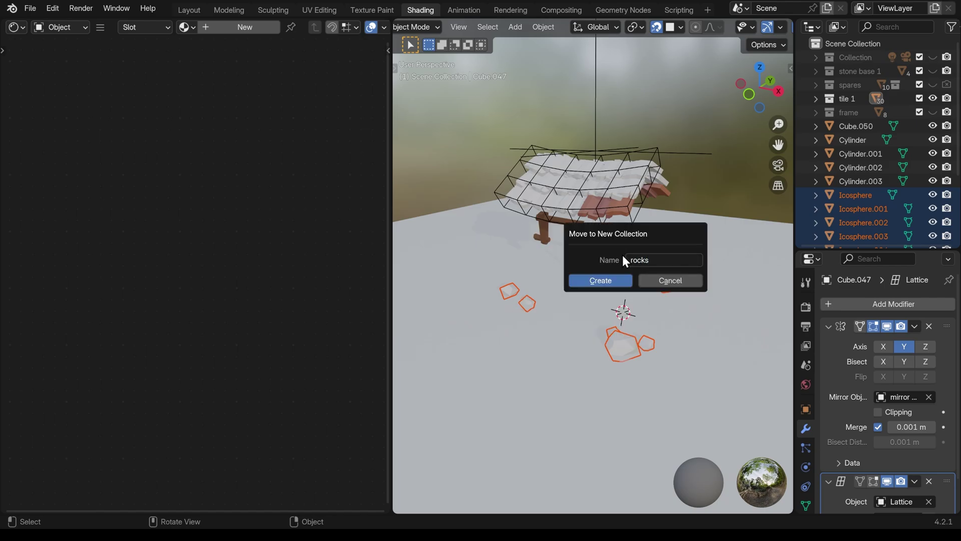
key("Return")
left_click(815, 126)
left_click(933, 126)
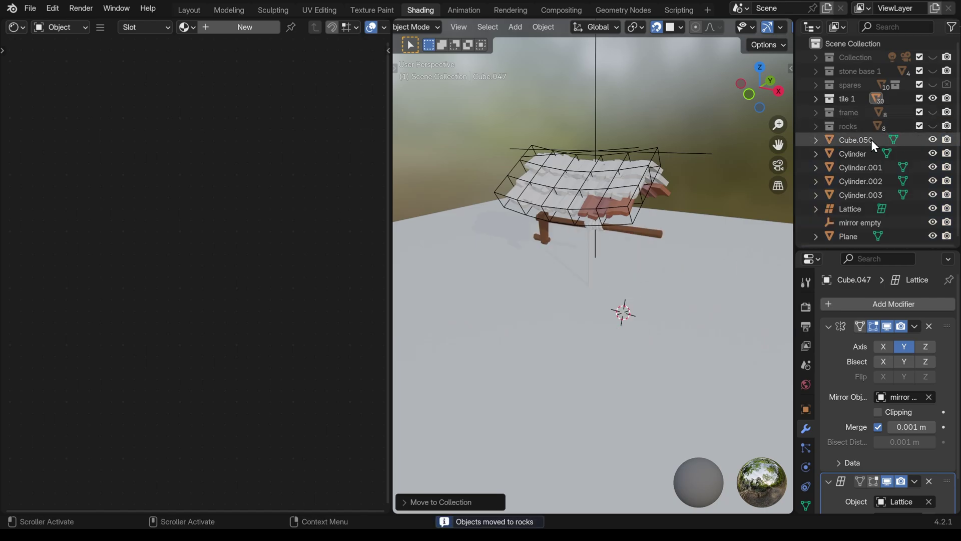
Select the crank, axle and rope parts, move them to a new collection named winch, and hide that collection
middle_click_drag(741, 210, 513, 233)
left_click_drag(505, 223, 587, 239)
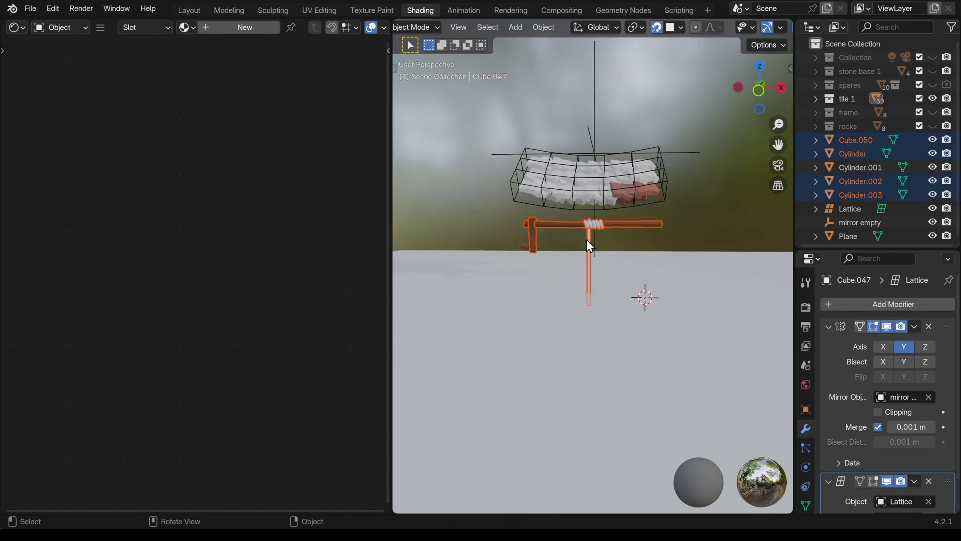
left_click(520, 245, "shift")
key("m")
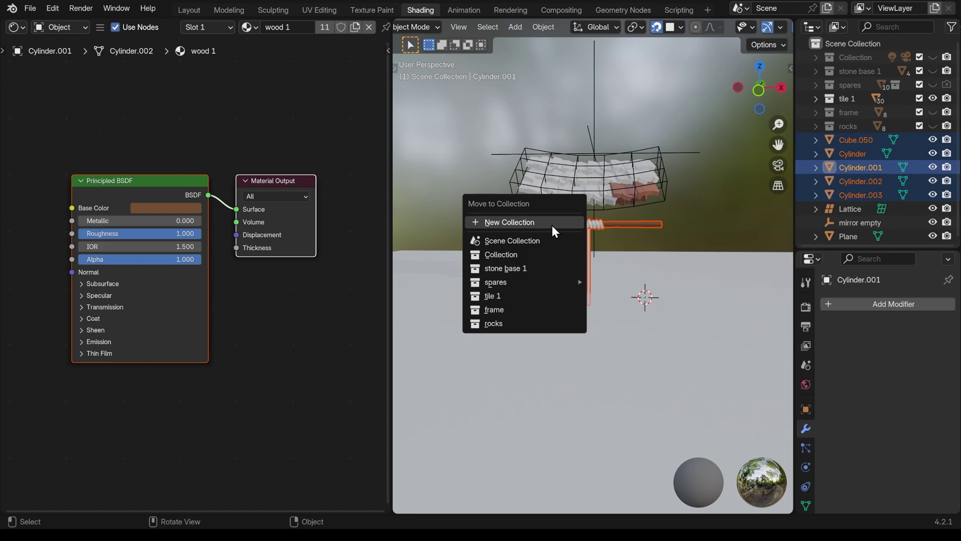
left_click(552, 225)
type("winch")
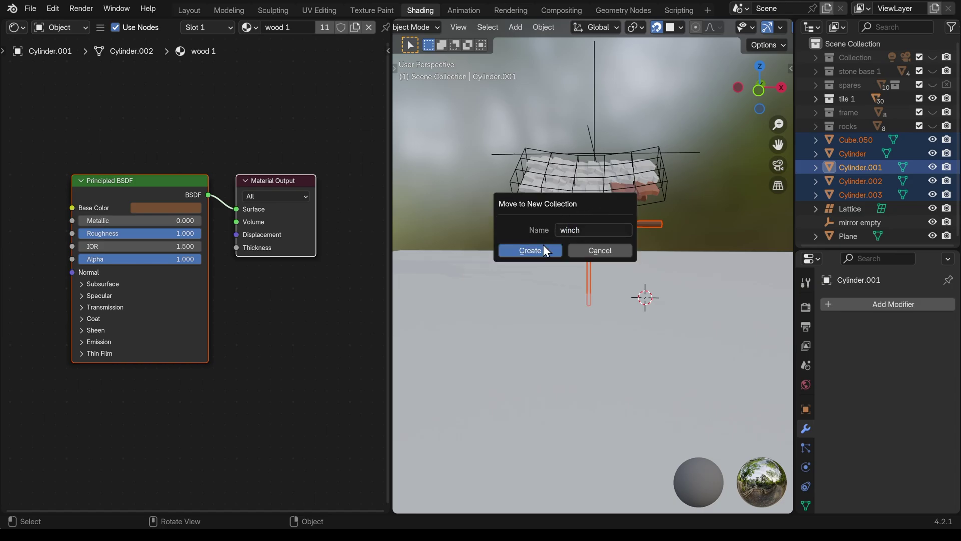
left_click(543, 245)
left_click(935, 140)
Select a scattered set of uncolored roof tiles and link the tile 1 material to them from the corner tile
mouse_move(638, 209)
middle_mouse_down()
mouse_move(592, 236)
mouse_move(624, 221)
mouse_move(632, 196)
middle_mouse_up()
scroll(627, 228, "up", 5)
scroll(629, 233, "down", 4)
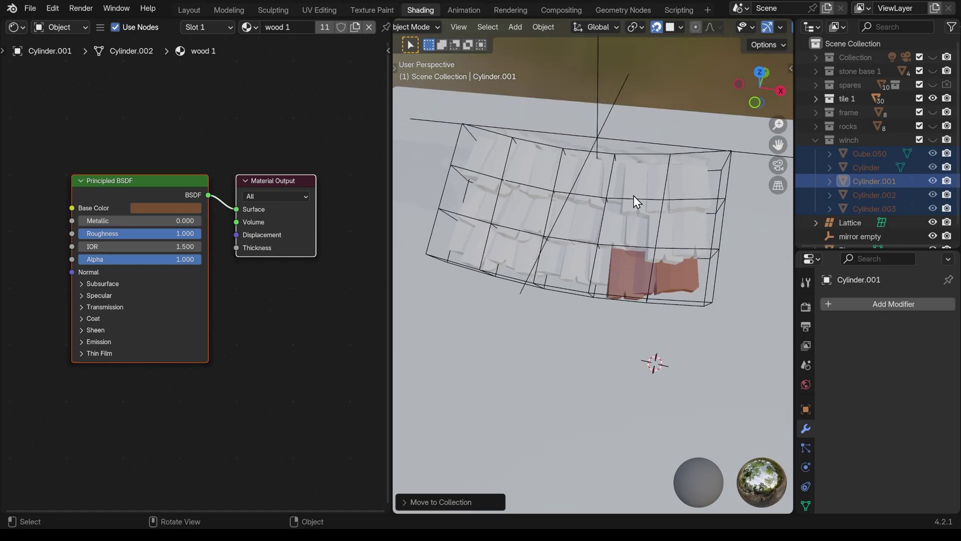
left_click(593, 184)
left_click(522, 215, "shift")
left_click(468, 248, "shift")
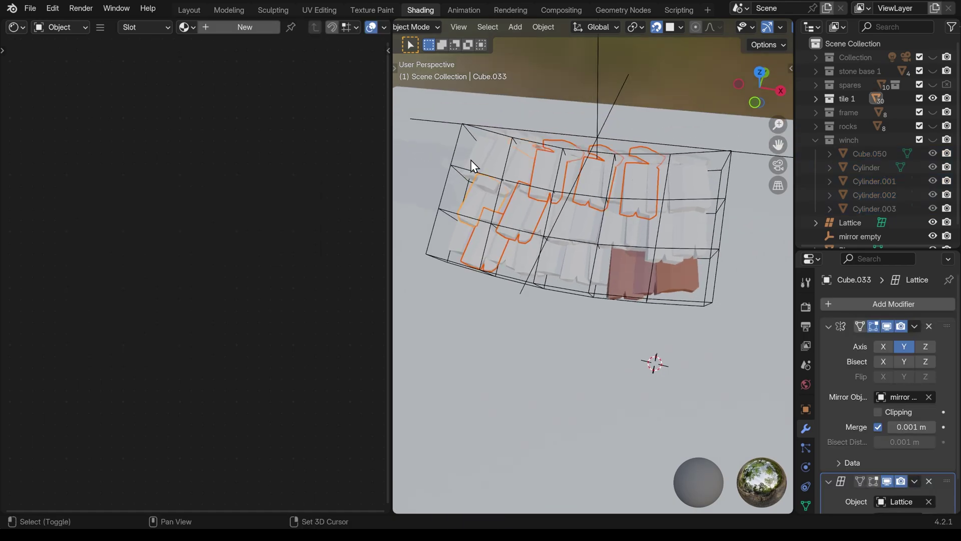
left_click(471, 160, "shift")
left_click(686, 272, "shift")
left_click(667, 241, "shift")
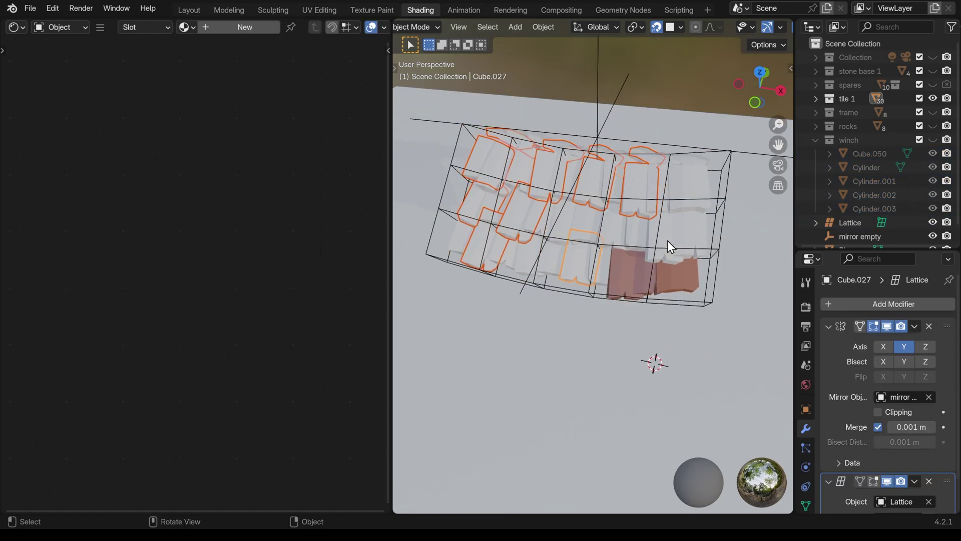
left_click(683, 283, "shift")
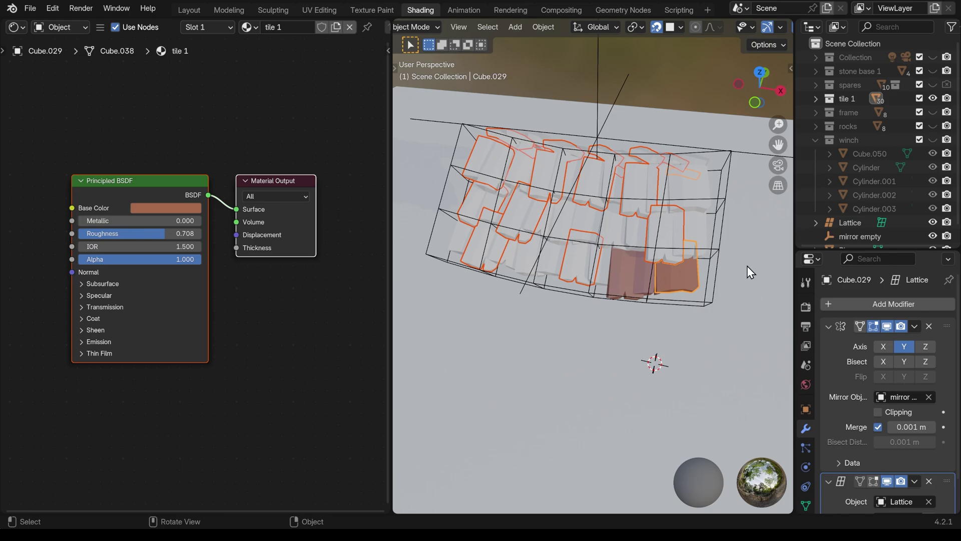
key("ctrl+l")
left_click(747, 266)
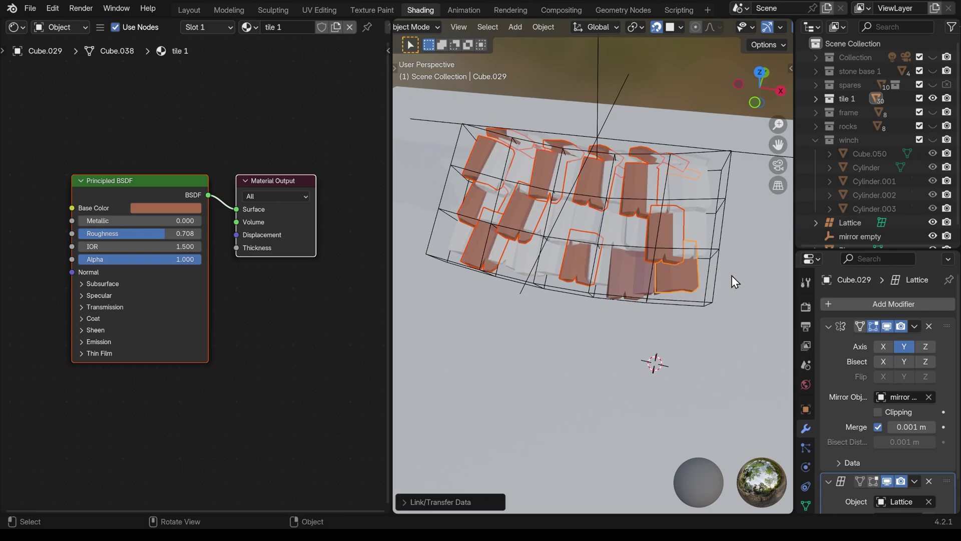
Link the tile 2 and tile 3 materials to the uncolored roof tiles between the tile 1 ones
left_click(596, 240, "shift")
key("ctrl+l")
left_click(632, 268)
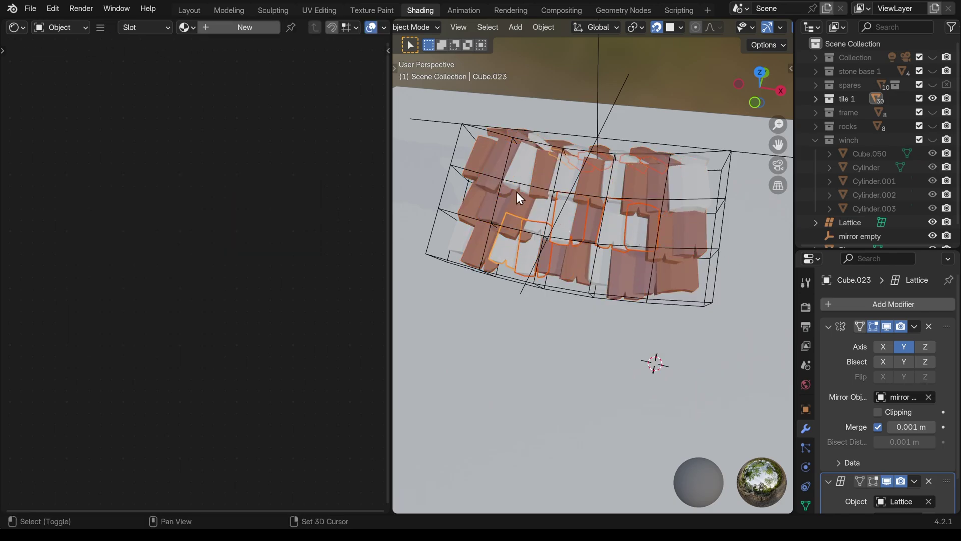
left_click(645, 276, "shift")
key("ctrl+l")
left_click(667, 259)
left_click(632, 269, "shift")
key("ctrl+l")
left_click(627, 271)
middle_click_drag(626, 271, 616, 200)
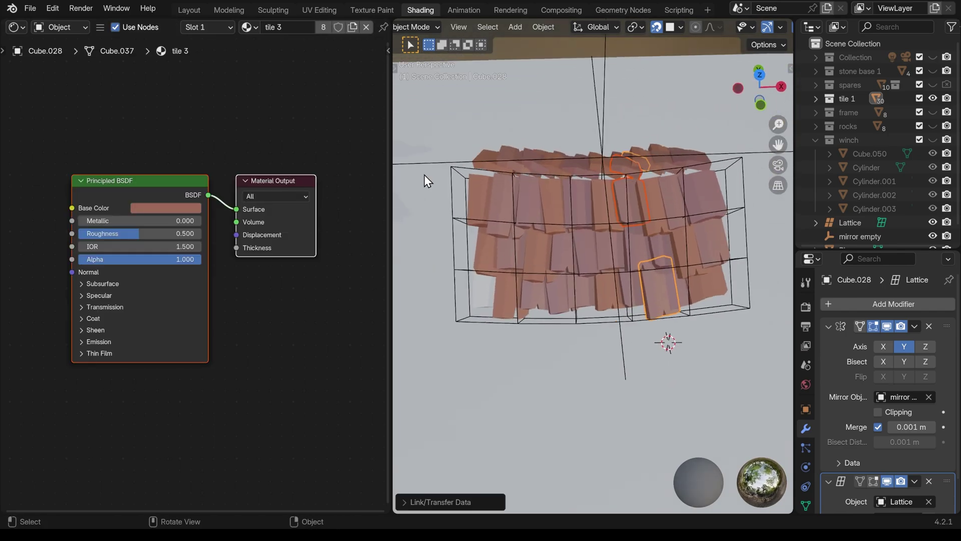
Show all hidden collections in the viewport again except spares, and collapse the winch collection
left_click_drag(932, 57, 932, 140)
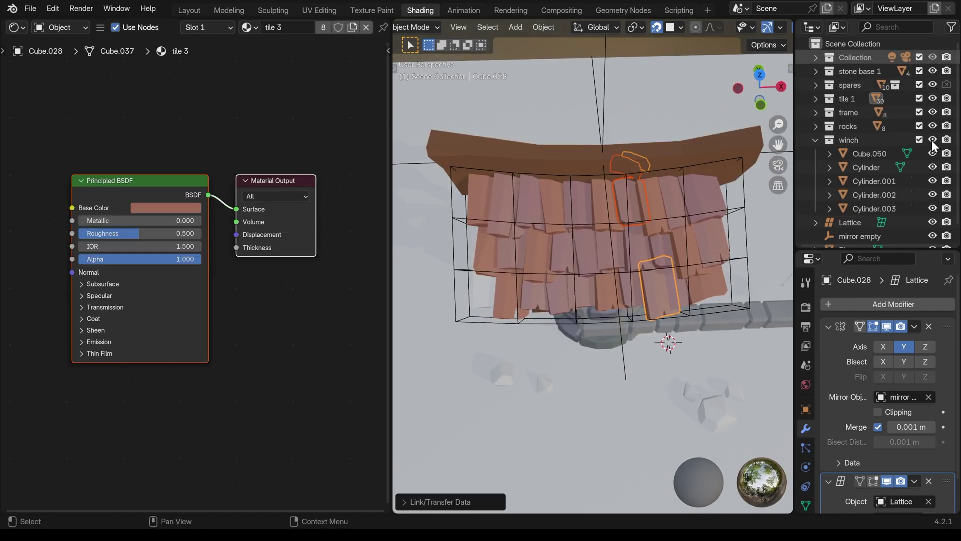
left_click(933, 86)
left_click(816, 140)
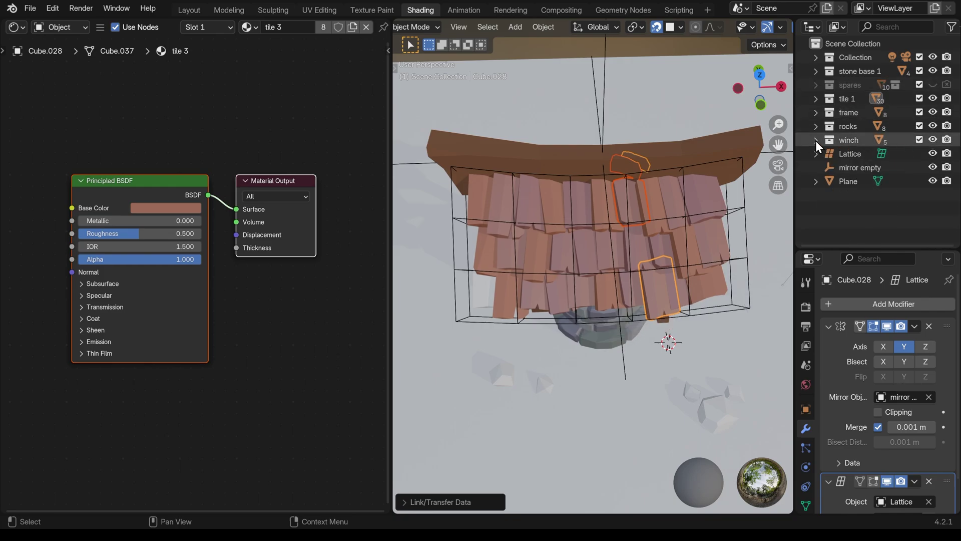
Link the tile 3 material to the last white tile at the roof's lower corner
middle_click_drag(726, 180, 492, 184)
left_click(495, 161)
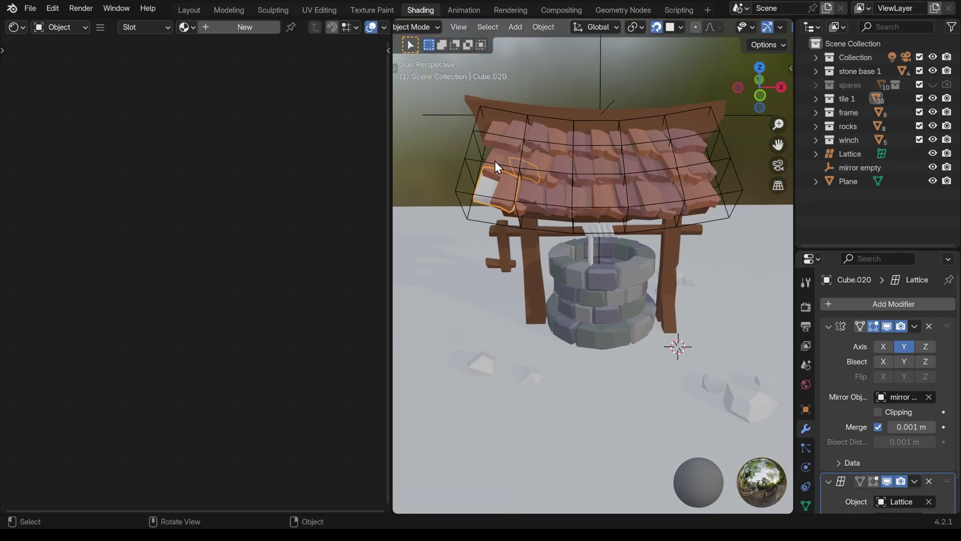
left_click(508, 146, "shift")
key("ctrl+l")
left_click(549, 169)
Make the base colors of the tile 3 and tile 2 materials more saturated
middle_click_drag(549, 169, 398, 220)
left_click(165, 208)
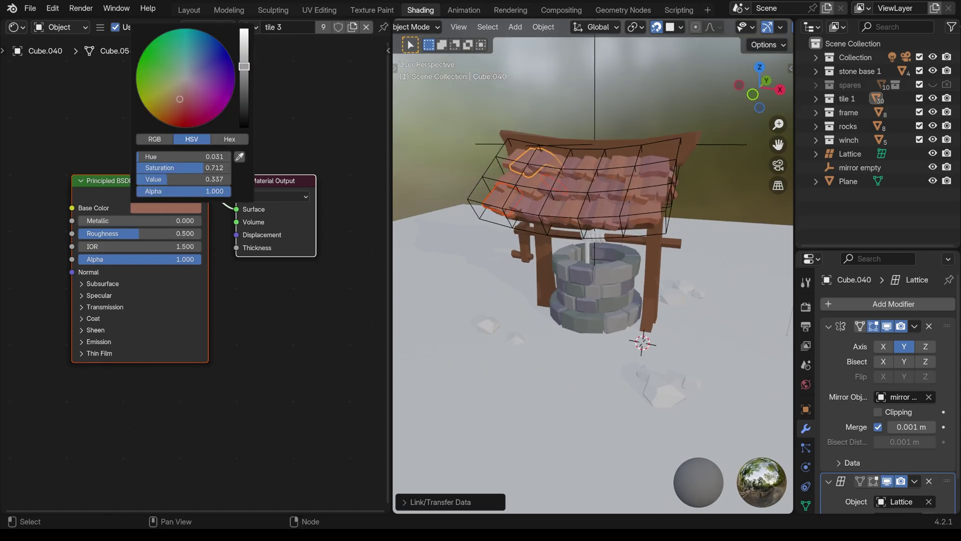
left_click_drag(180, 99, 180, 111)
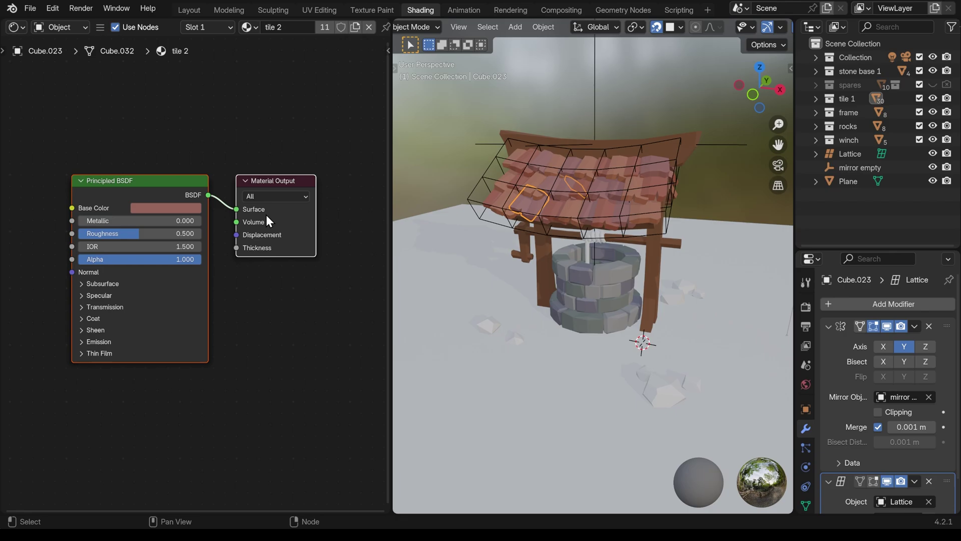
left_click(166, 208)
left_click_drag(191, 104, 183, 104)
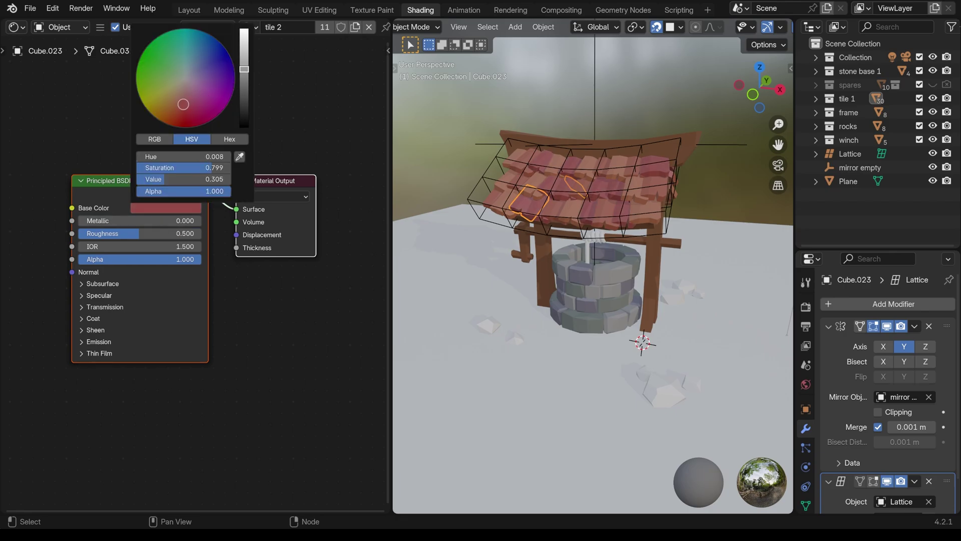
Select a tile 1 roof tile and shift that material's base color to a pinkish red
middle_click_drag(651, 200, 561, 165)
left_click(561, 164)
left_click(166, 208)
left_click_drag(179, 104, 175, 110)
left_click_drag(244, 64, 243, 63)
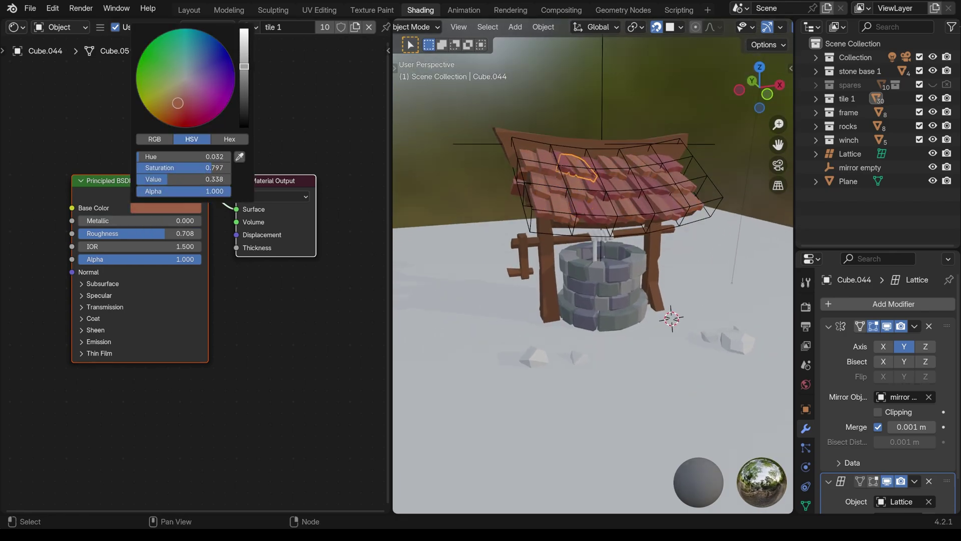
middle_click_drag(601, 220, 620, 227)
left_click(166, 208)
left_click_drag(180, 103, 176, 108)
mouse_move(665, 209)
middle_mouse_down()
mouse_move(635, 214)
mouse_move(614, 200)
mouse_move(651, 200)
middle_mouse_up()
middle_click_drag(654, 145, 642, 188)
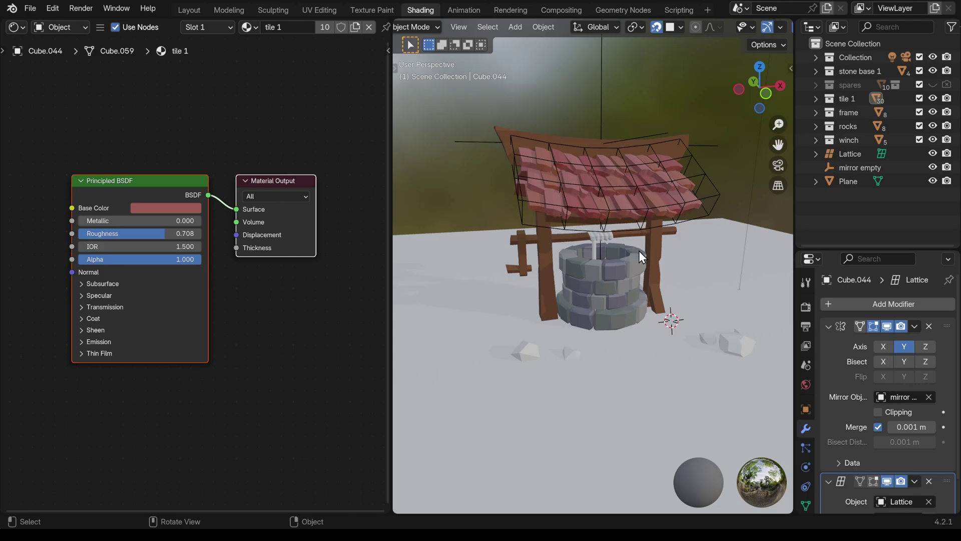
Give the rope coil wound around the axle a new material named rope
left_click(595, 236)
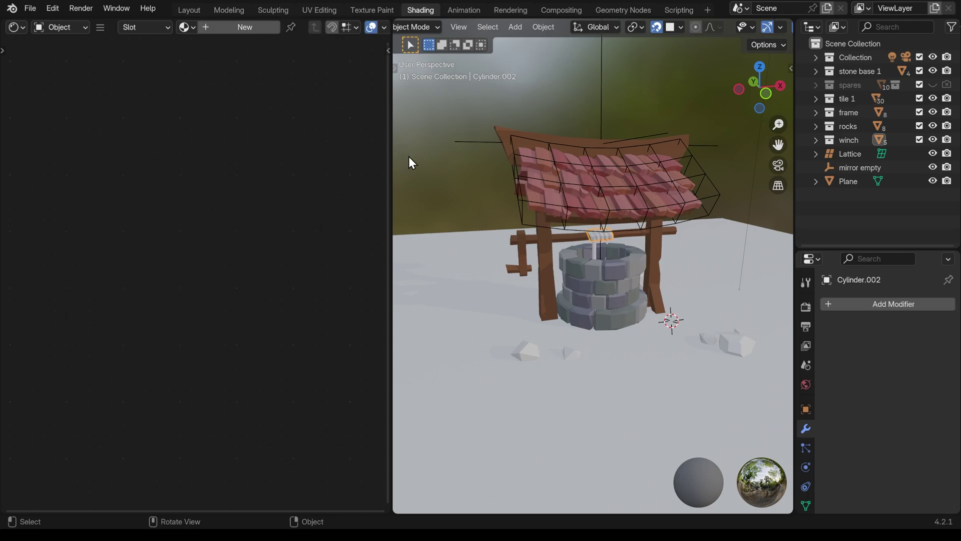
left_click(259, 27)
left_click(267, 30)
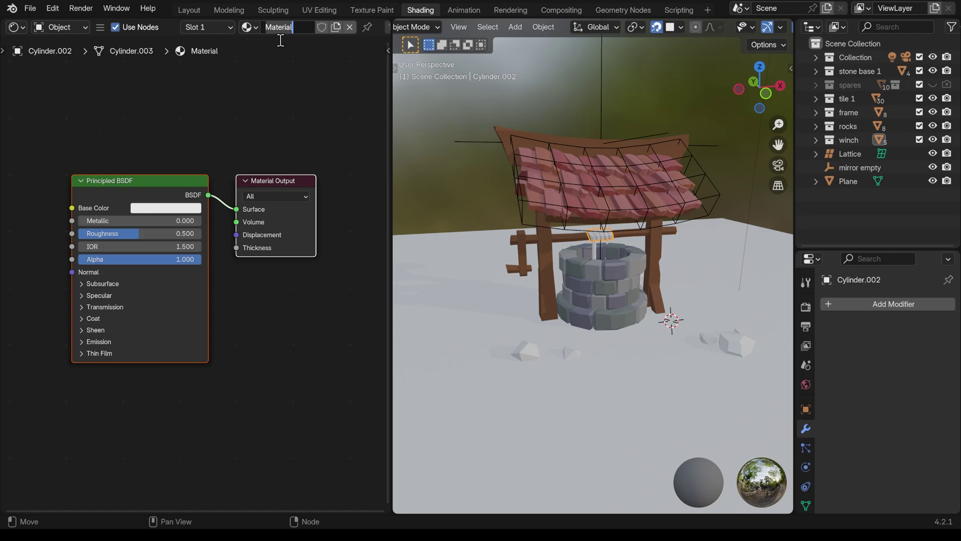
type("rope")
key("Return")
Set the rope material's base color to a light orange-tan and its roughness to about 0.803
left_click(187, 203)
left_click(170, 107)
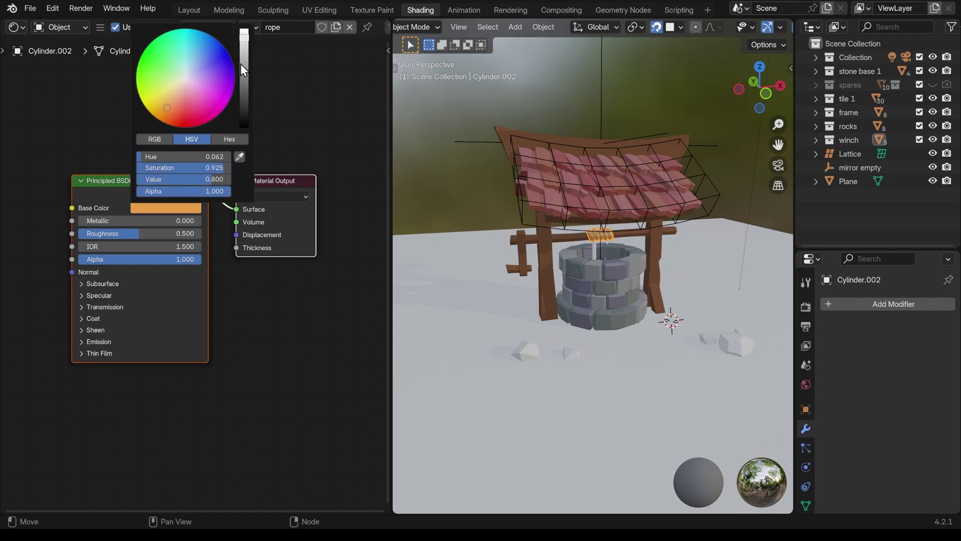
left_click(244, 50)
left_click_drag(143, 229, 177, 233)
Link the coil's rope material to the rope hanging down into the well
key("KP_Decimal")
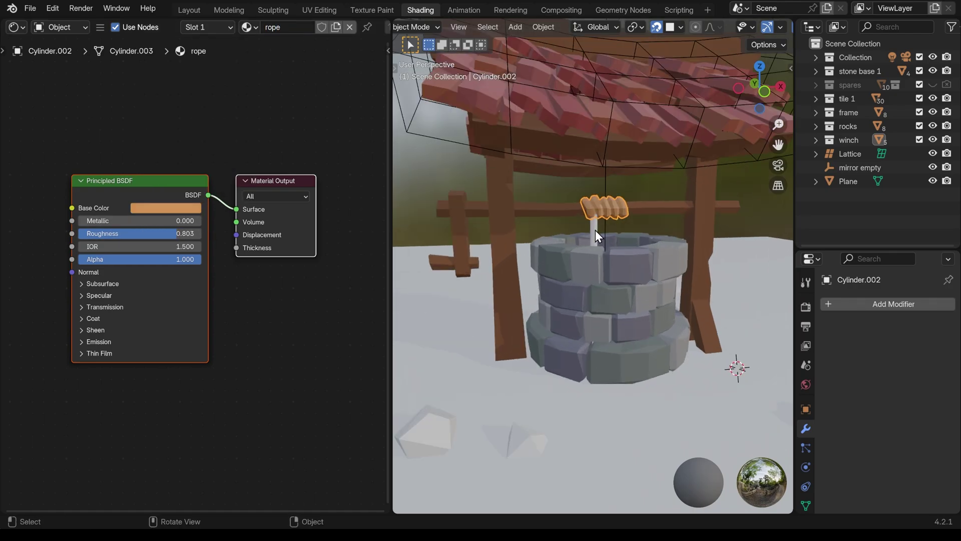
key("ctrl+l")
left_click(646, 211)
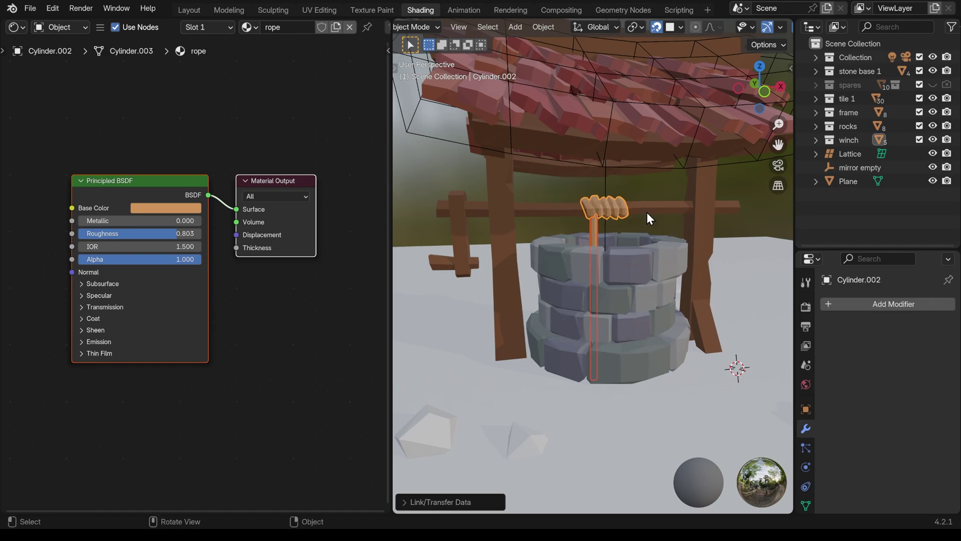
Assign the existing stone 1 material to the larger ground rock on the crank side of the well
scroll(636, 295, "down", 5)
middle_click_drag(635, 296, 655, 298)
left_click(541, 329)
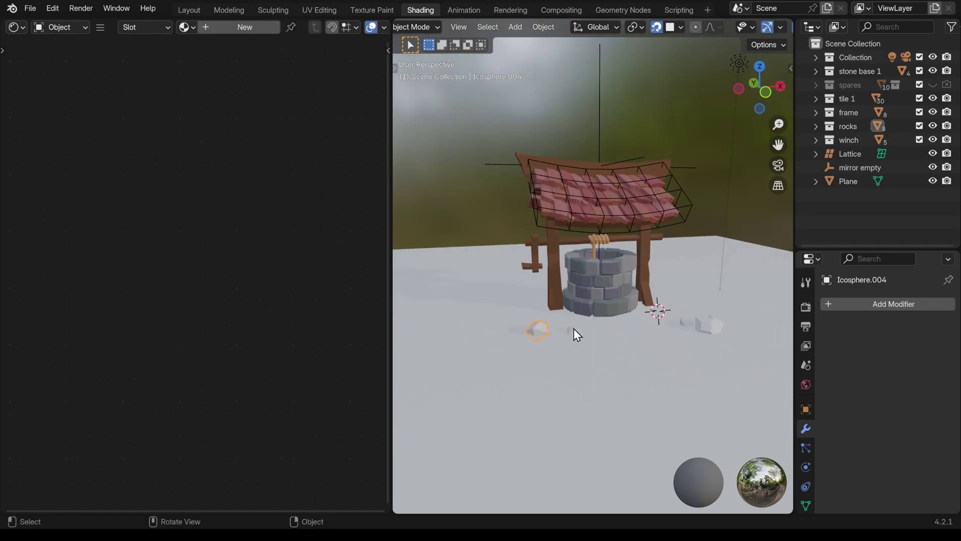
left_click(191, 27)
left_click(210, 58)
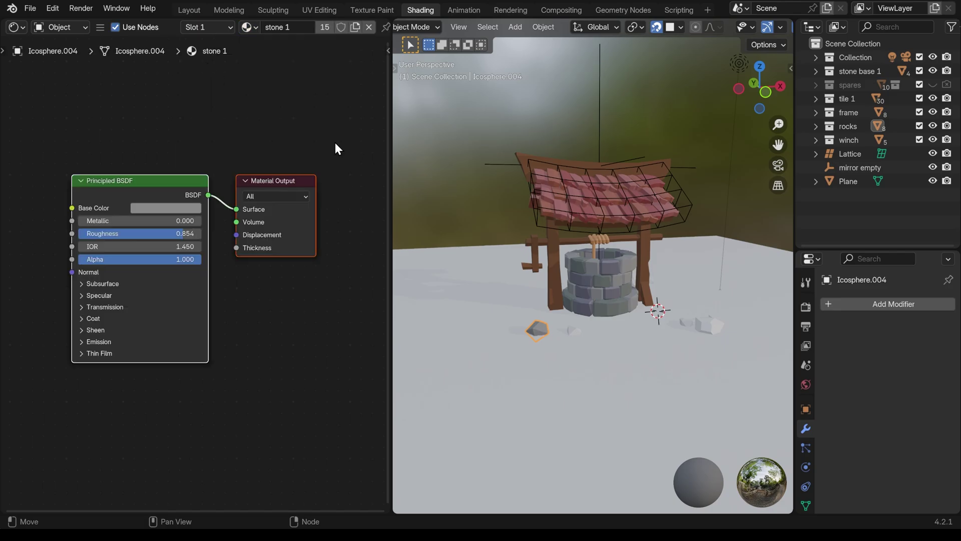
Assign stone 3 to the small rock and stone 2 to the large rock beside it on the well's other side
left_click(684, 319)
left_click(186, 27)
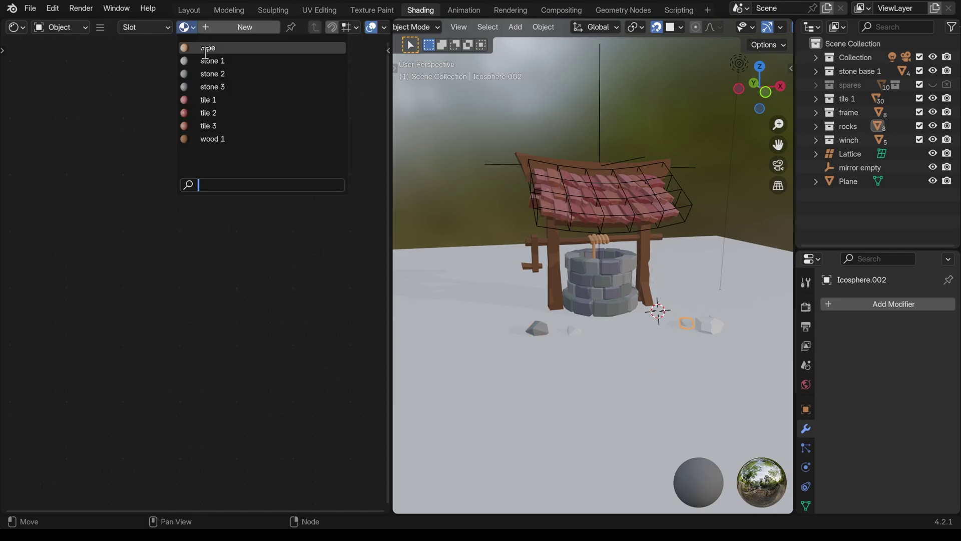
left_click(210, 86)
left_click(711, 324)
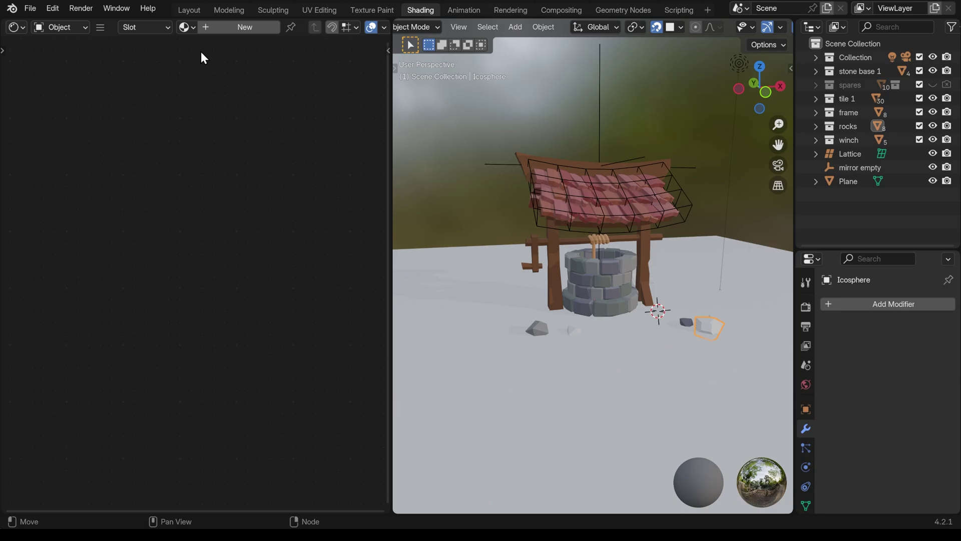
left_click(195, 27)
left_click(210, 72)
Link the stone 1 material to two more uncolored rocks, one behind the post and one beside the large rock
middle_click_drag(420, 179, 651, 341)
left_click(671, 370, "shift")
left_click(512, 321, "shift")
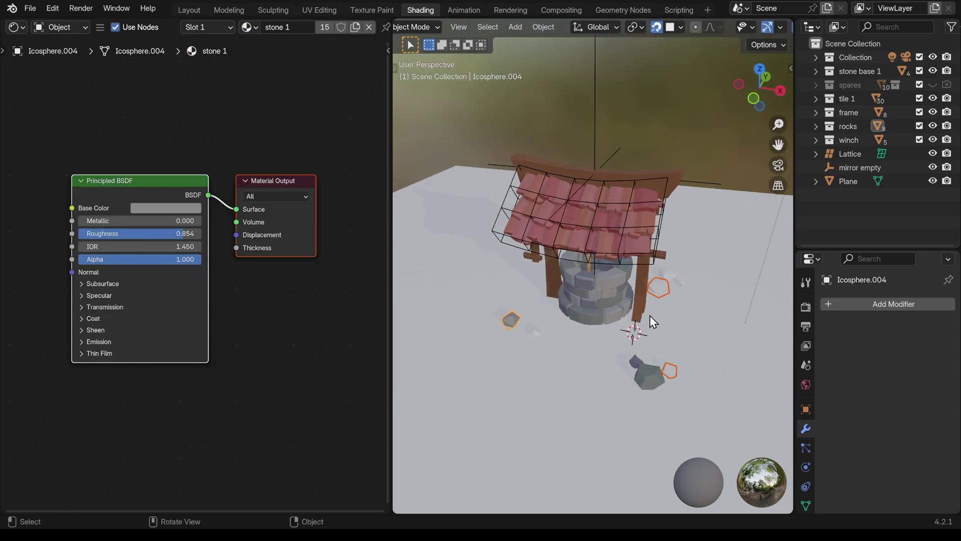
key("ctrl+l")
left_click(646, 315)
Link stone 3 to two more small rocks and stone 2 to the remaining uncolored rock behind the well
left_click(684, 283, "shift")
left_click(660, 286, "shift")
key("ctrl+l")
left_click(680, 350)
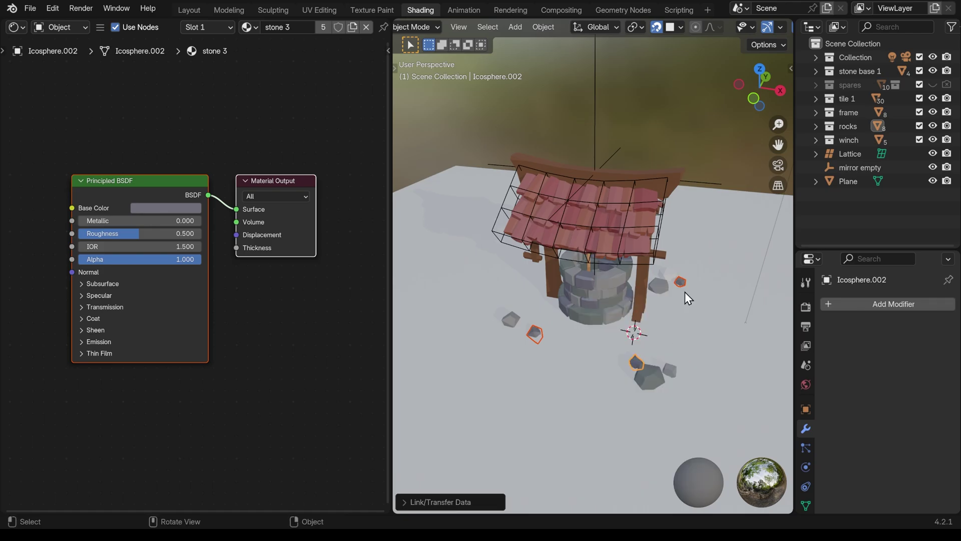
left_click(685, 292)
left_click(653, 378, "shift")
key("ctrl+l")
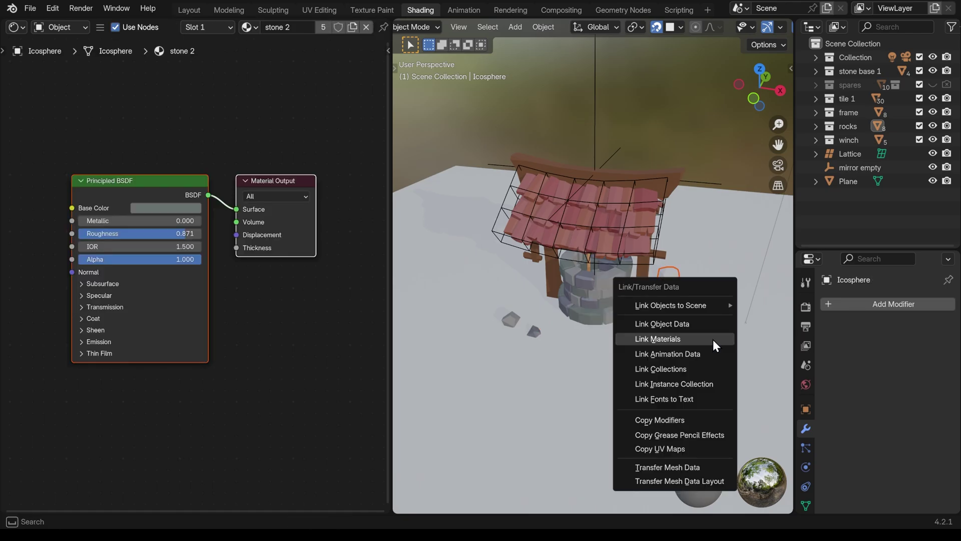
left_click(683, 328)
Give the ground plane a new material named floor with a grey base color of value 0.447
middle_click_drag(683, 328, 645, 332)
left_click(644, 351)
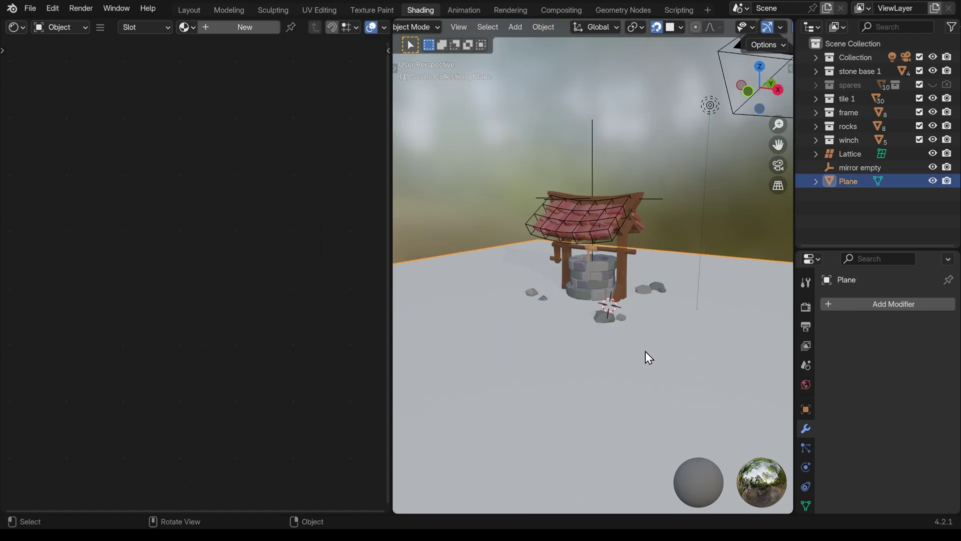
left_click(222, 27)
double_click(281, 27)
type("floor")
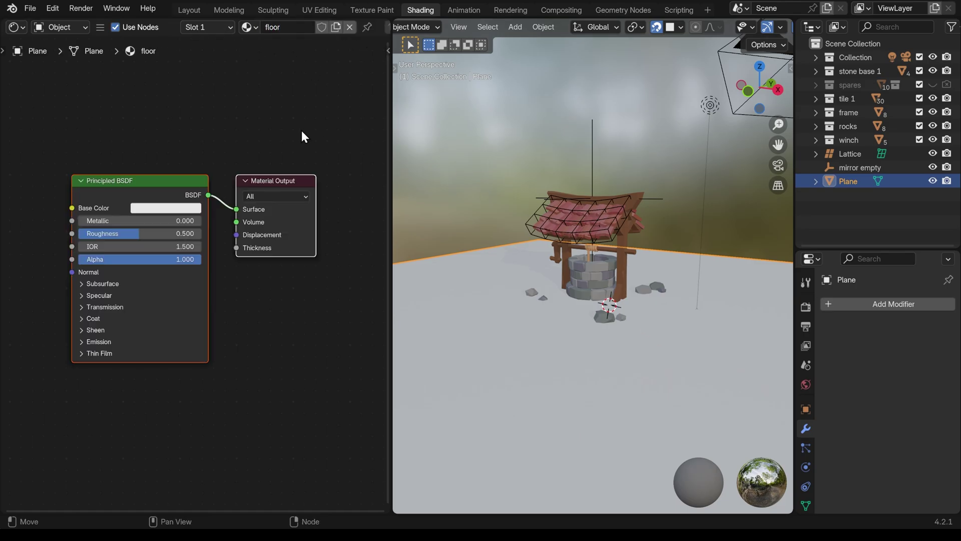
left_click(163, 209)
left_click_drag(245, 83, 245, 60)
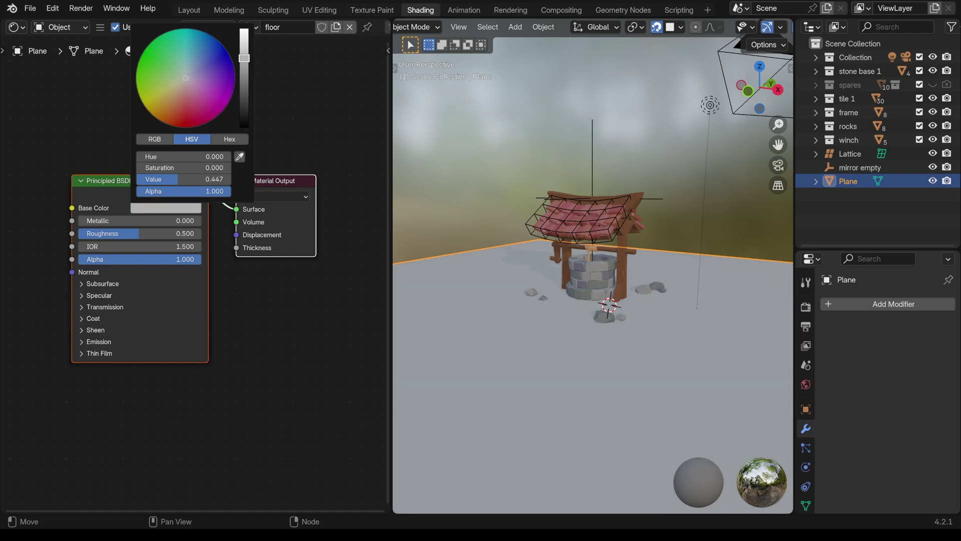
Scale up the ground plane around the well
middle_click_drag(615, 274, 599, 293)
scroll(626, 278, "up", 3)
key("s")
left_click(534, 295)
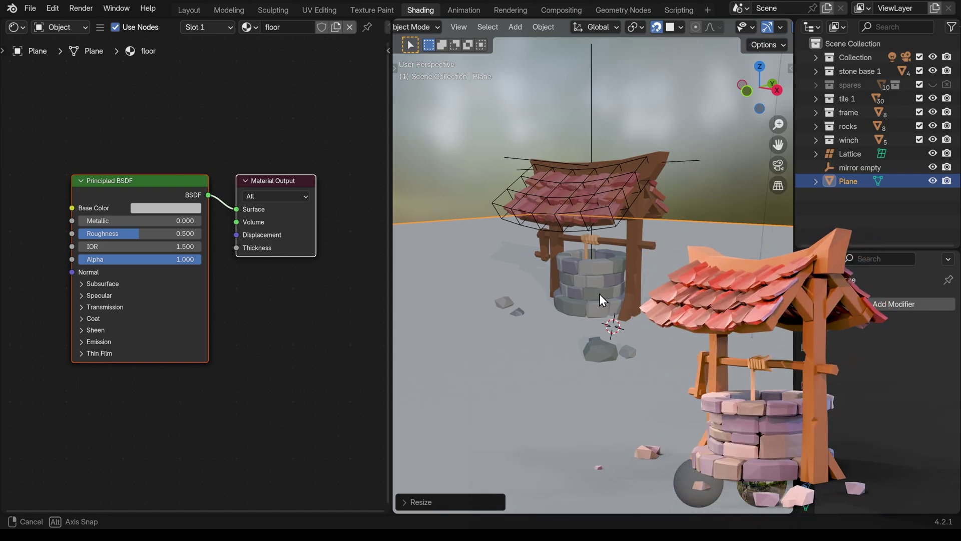
Switch the 3D viewport to rendered shading and check the well under the scene lighting
scroll(720, 29, "down", 2)
scroll(716, 28, "down", 3)
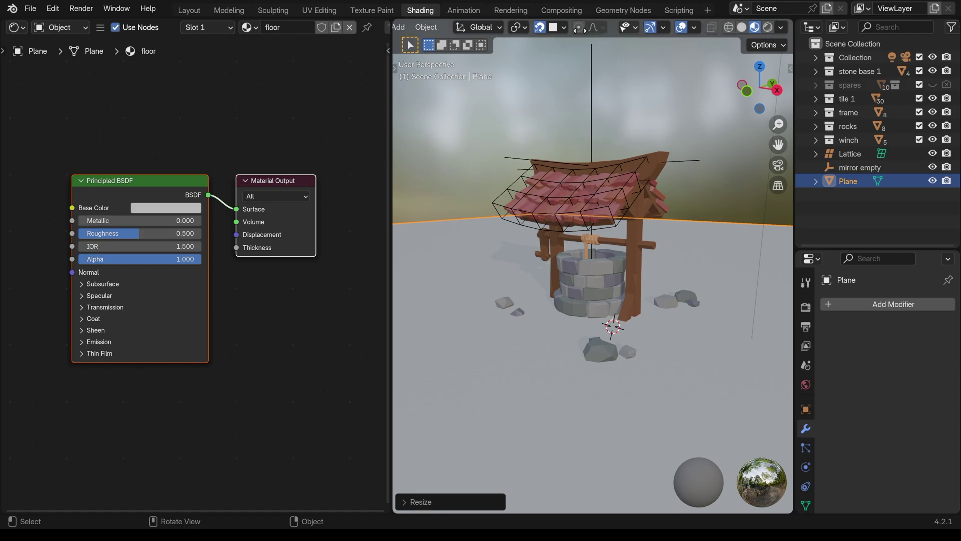
left_click(769, 28)
middle_click_drag(717, 238, 682, 241)
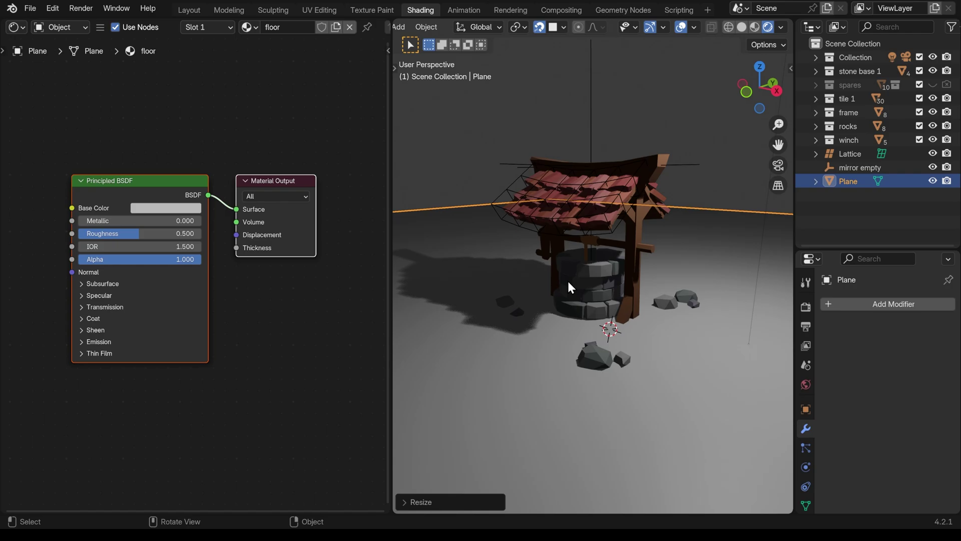
Switch the shader editor to the World shader and shift the World Output and Background nodes to free space before them
left_click(62, 29)
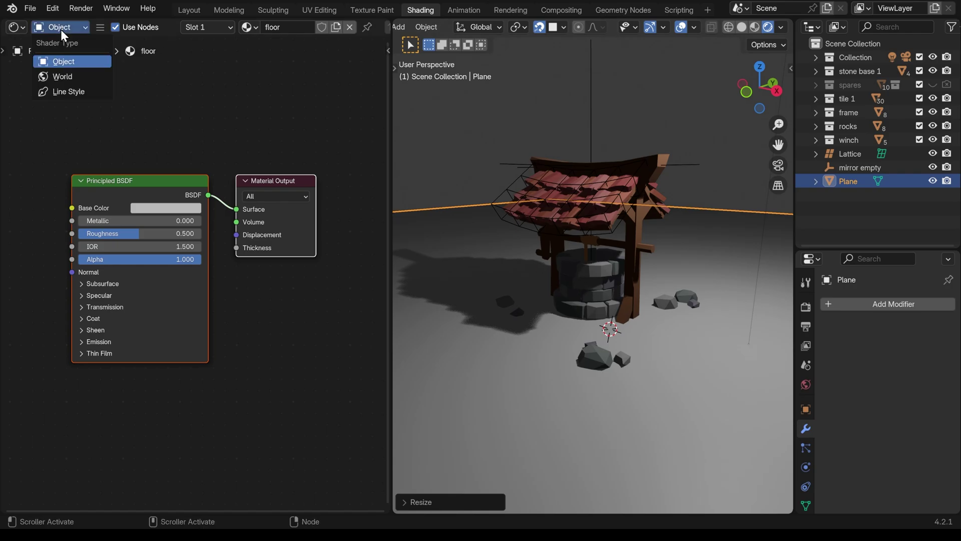
left_click(71, 76)
left_click_drag(256, 181, 290, 182)
left_click_drag(112, 181, 205, 184)
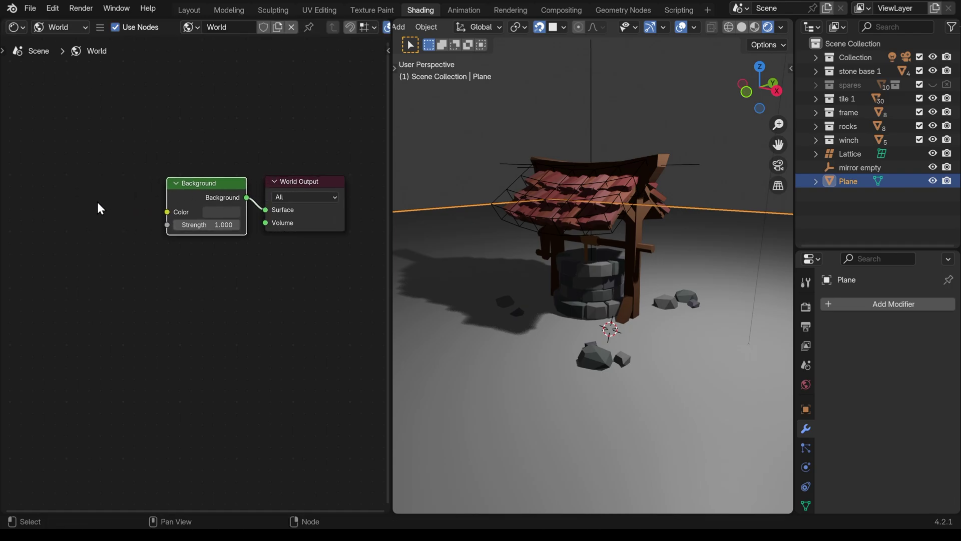
Add an Environment Texture node to the world shader and connect its Color output to the Background node's Color input
key("shift+a")
mouse_move(100, 292)
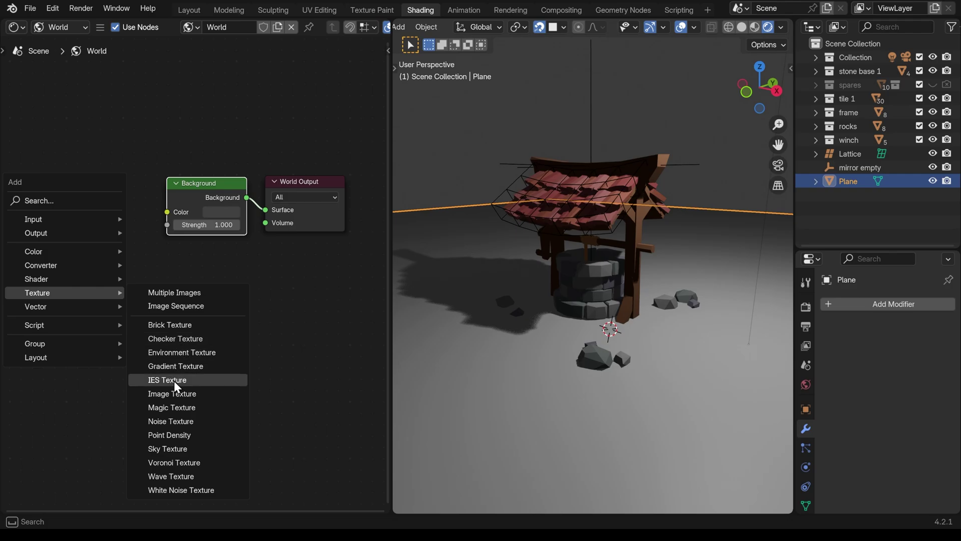
left_click(179, 353)
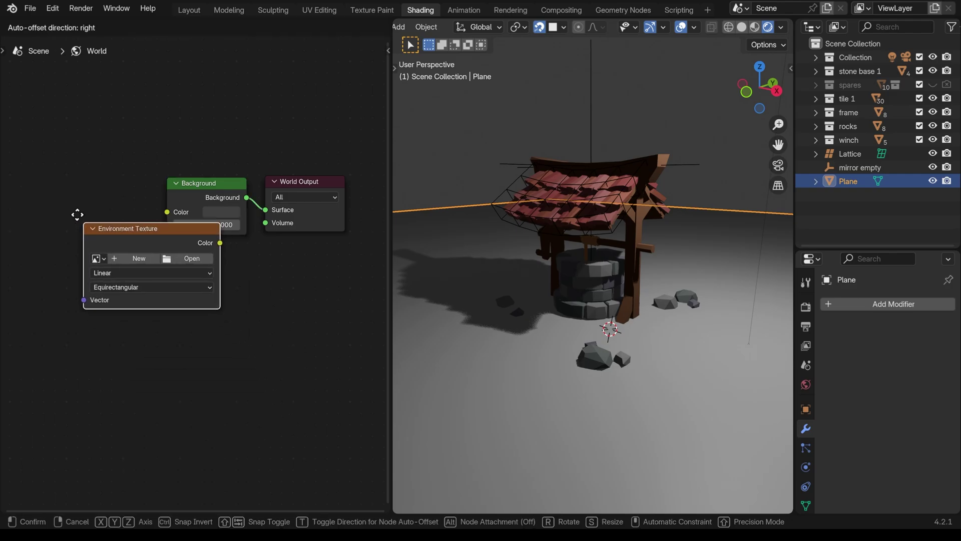
left_click(176, 189)
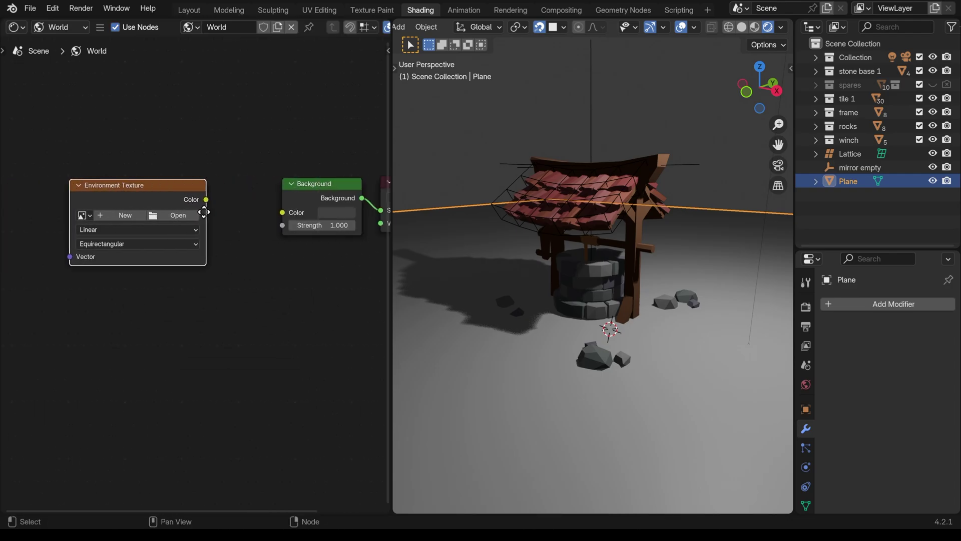
left_click_drag(184, 200, 262, 212)
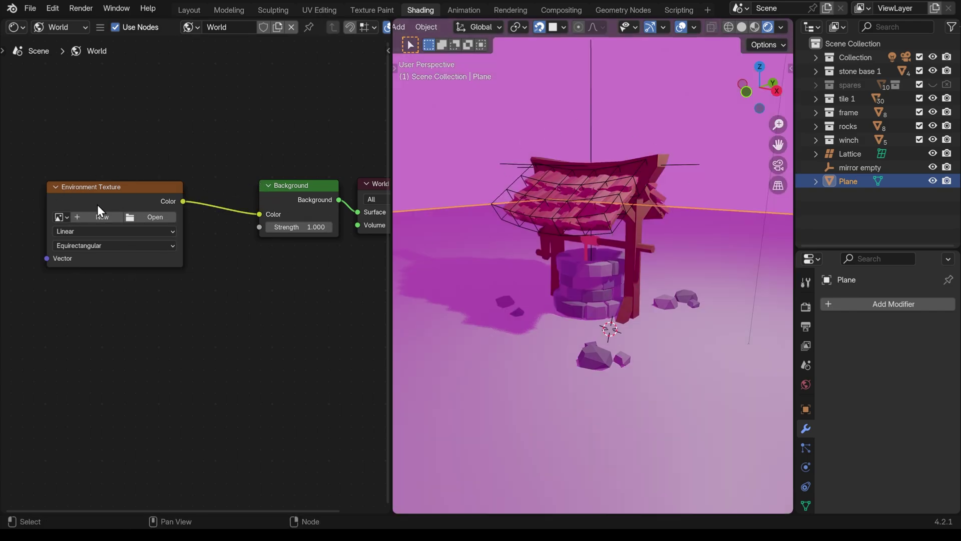
left_click_drag(97, 205, 127, 206)
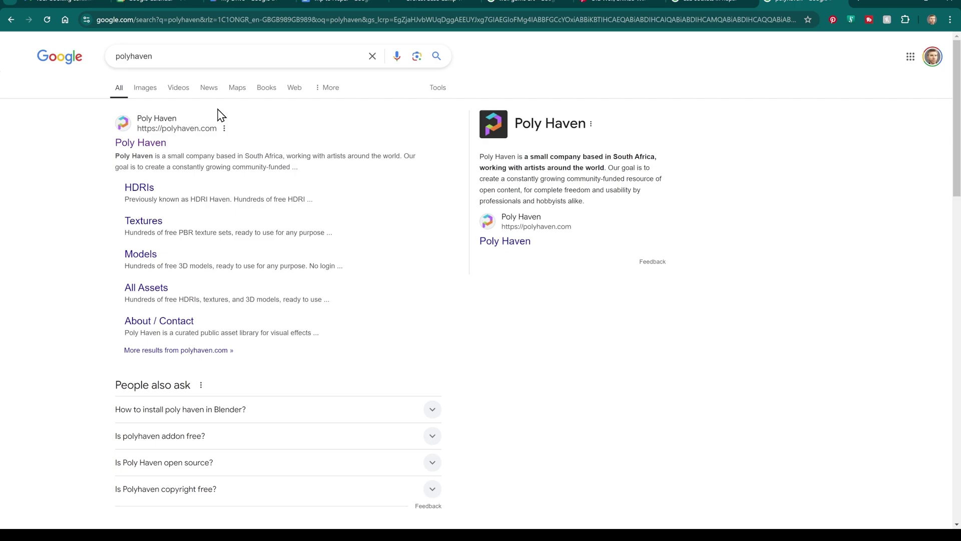
Switch to the browser and open the HDRIs section of the Poly Haven website
left_click(152, 144)
scroll(331, 183, "down", 3)
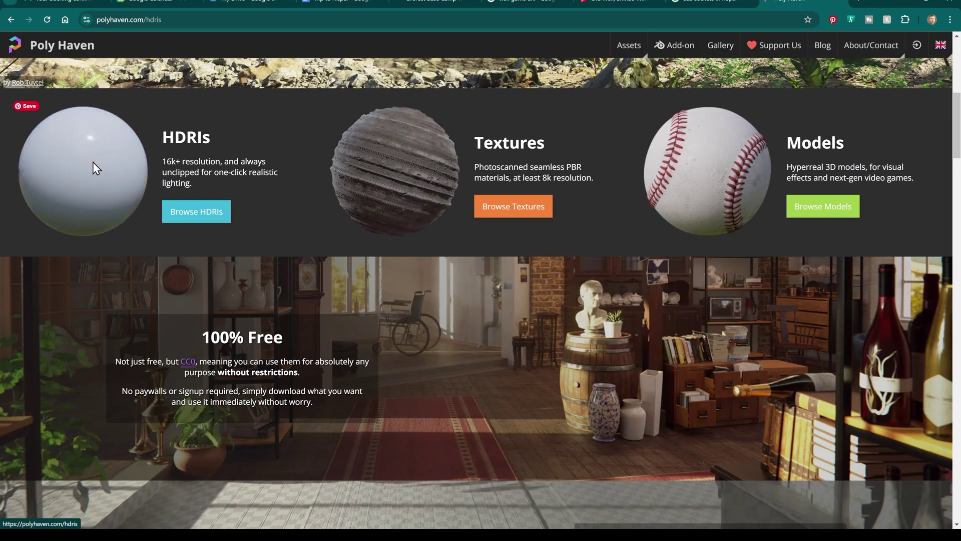
left_click(92, 167)
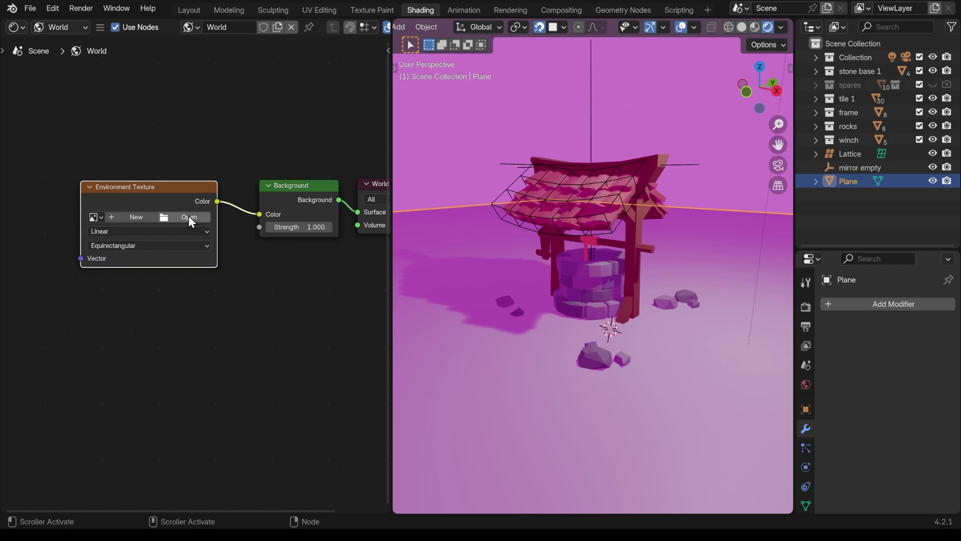
Switch back to Blender and load empty_workshop_2k.exr from the hdri folder into the Environment Texture node
left_click(188, 215)
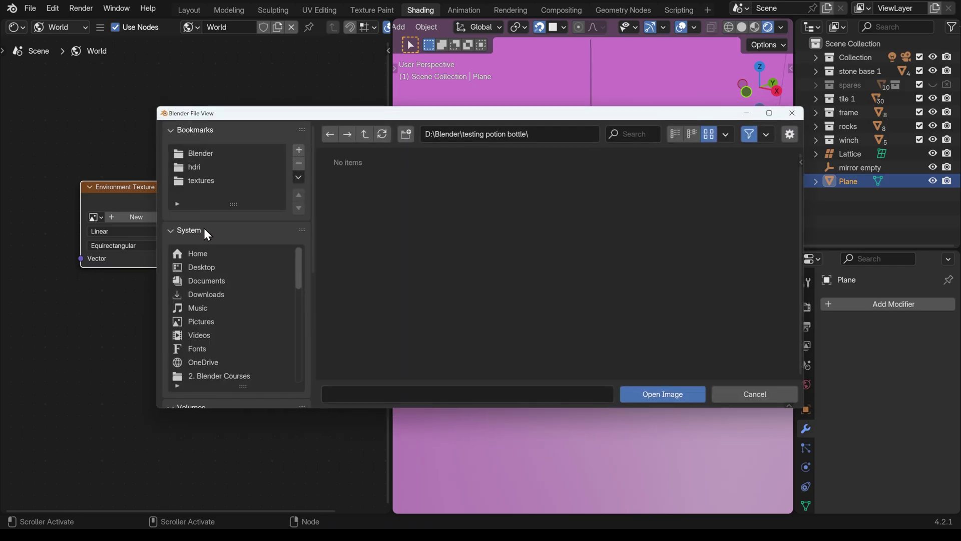
left_click(194, 165)
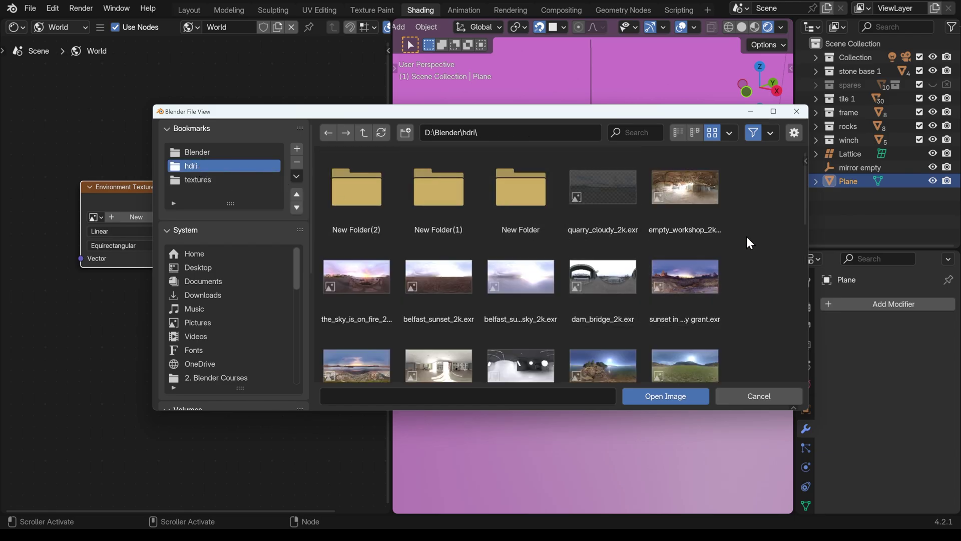
left_click(685, 188)
left_click(682, 395)
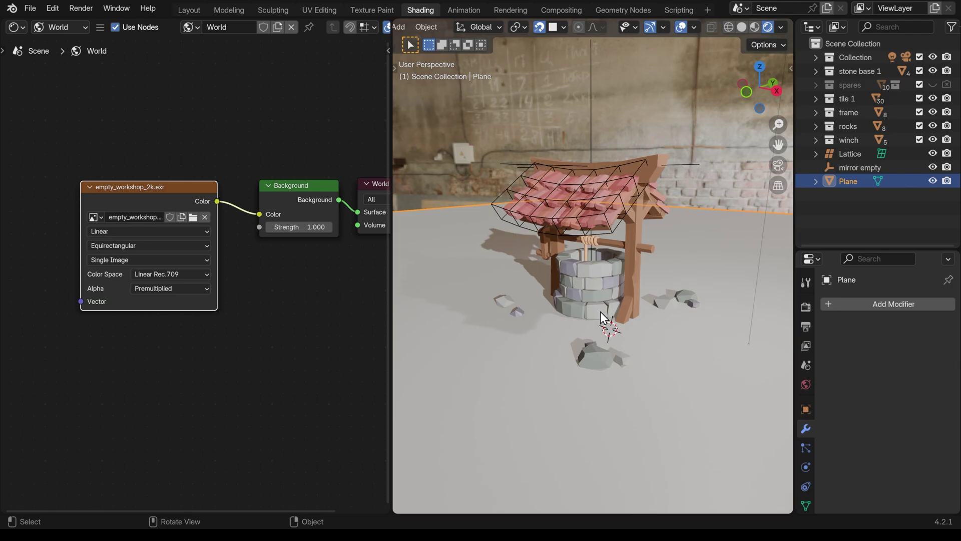
Hide the Light object in the viewport so that only the environment image lights the well
middle_click_drag(600, 311, 694, 306)
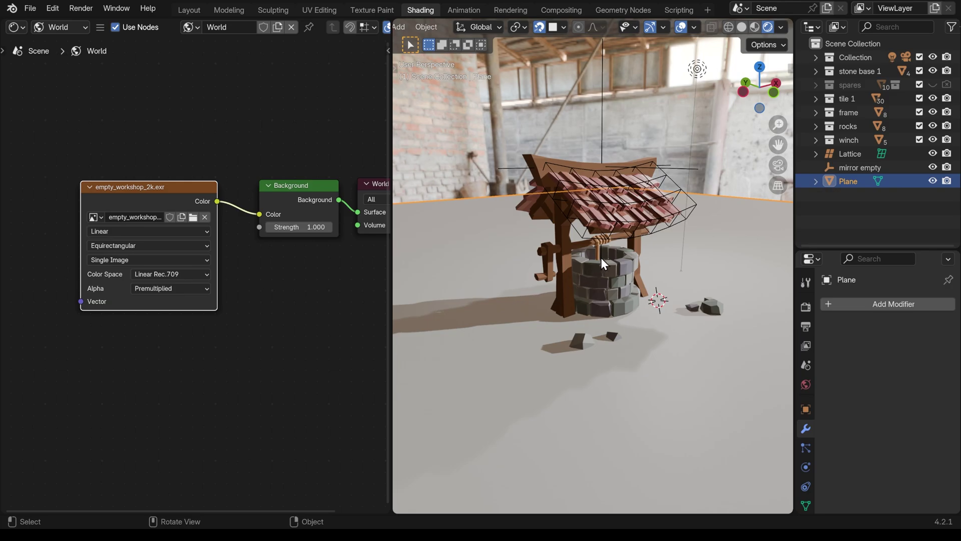
left_click(698, 69)
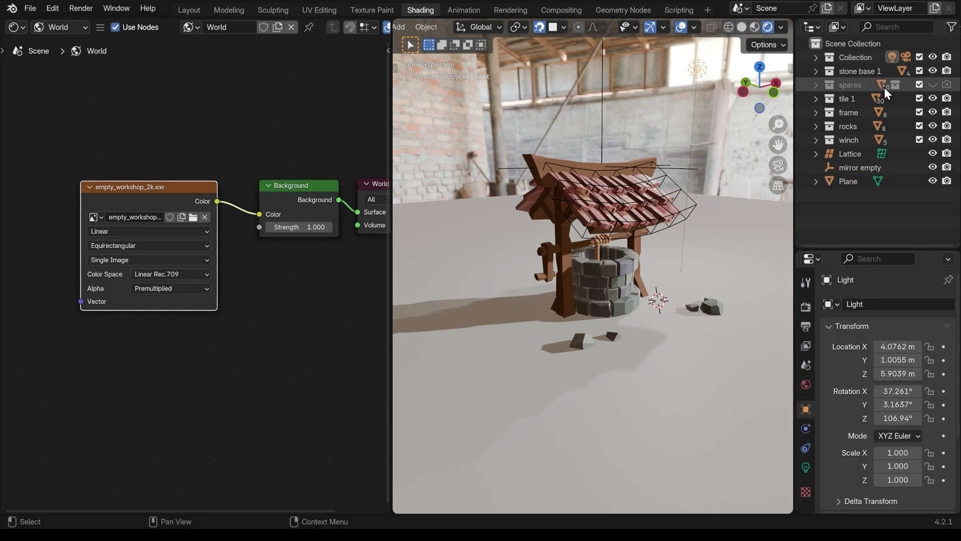
left_click(816, 57)
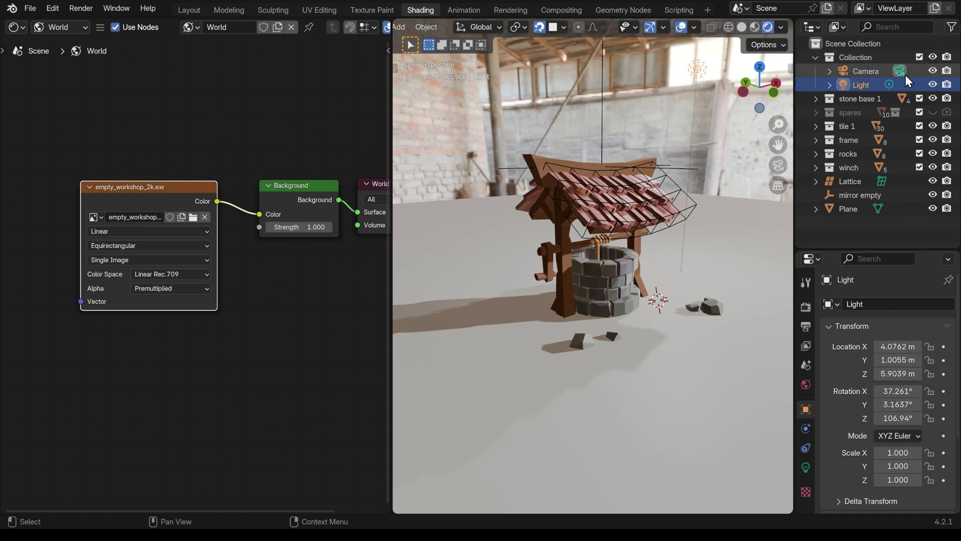
left_click(934, 85)
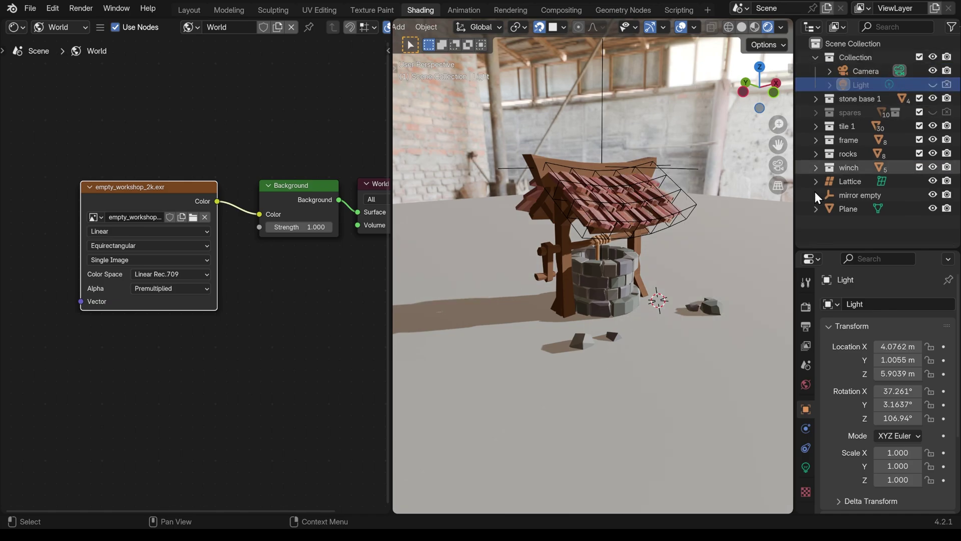
middle_click_drag(626, 251, 542, 259)
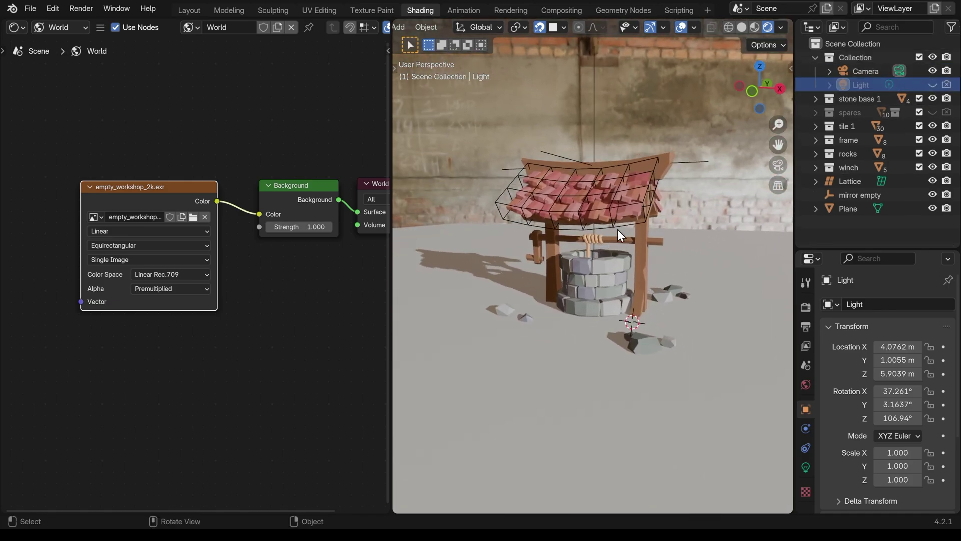
Replace the environment image with abandoned_greenhouse_2k.exr and check the well under the new lighting
left_click(193, 217)
scroll(374, 302, "down", 4)
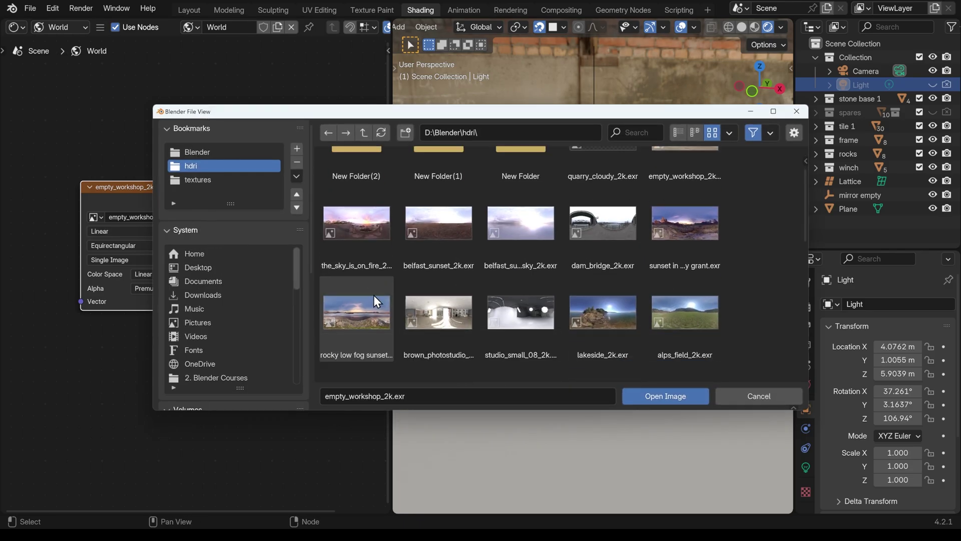
scroll(469, 293, "down", 3)
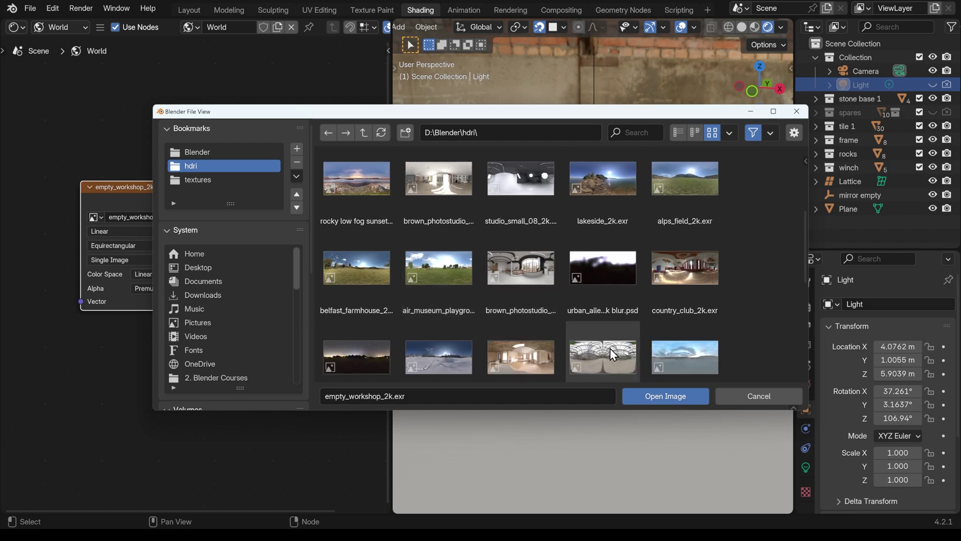
left_click(609, 347)
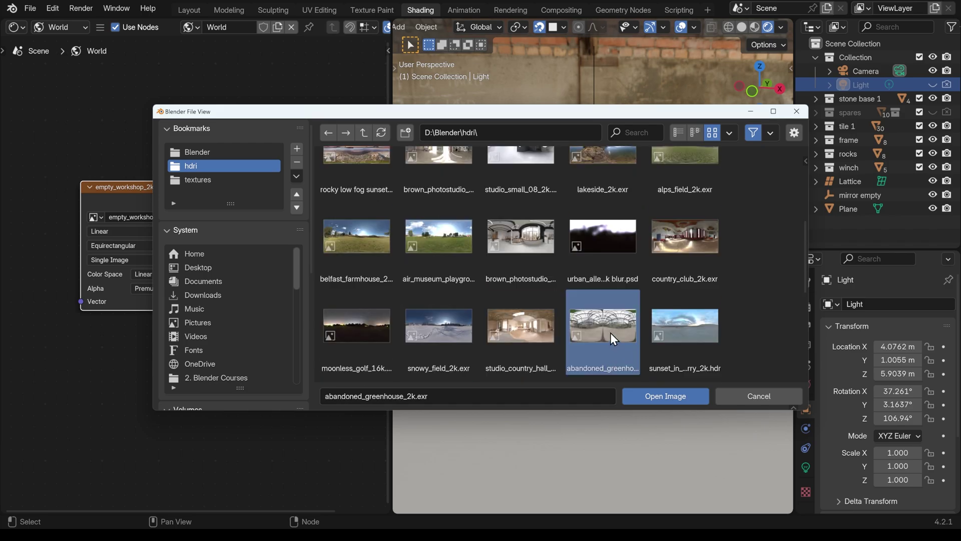
left_click(659, 397)
middle_click_drag(473, 293, 662, 290)
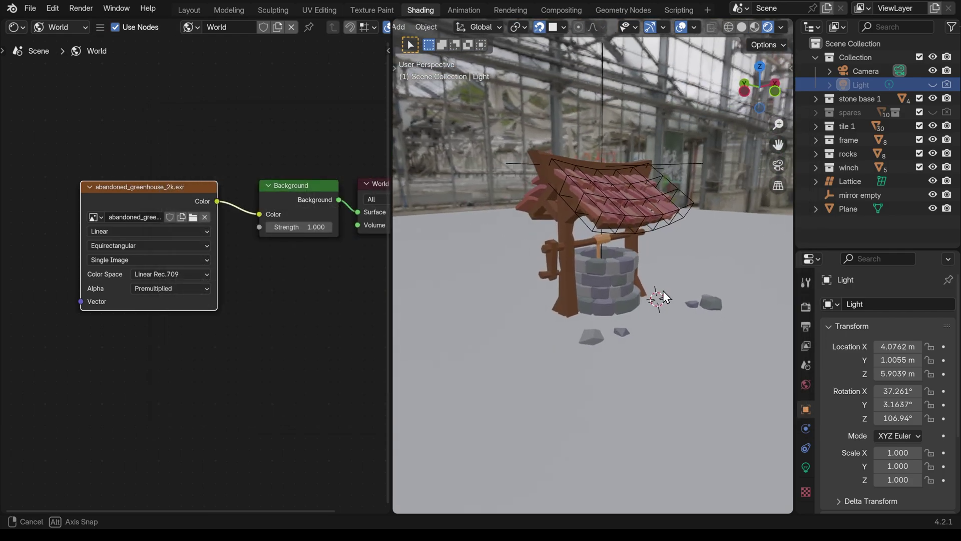
scroll(626, 302, "up", 2)
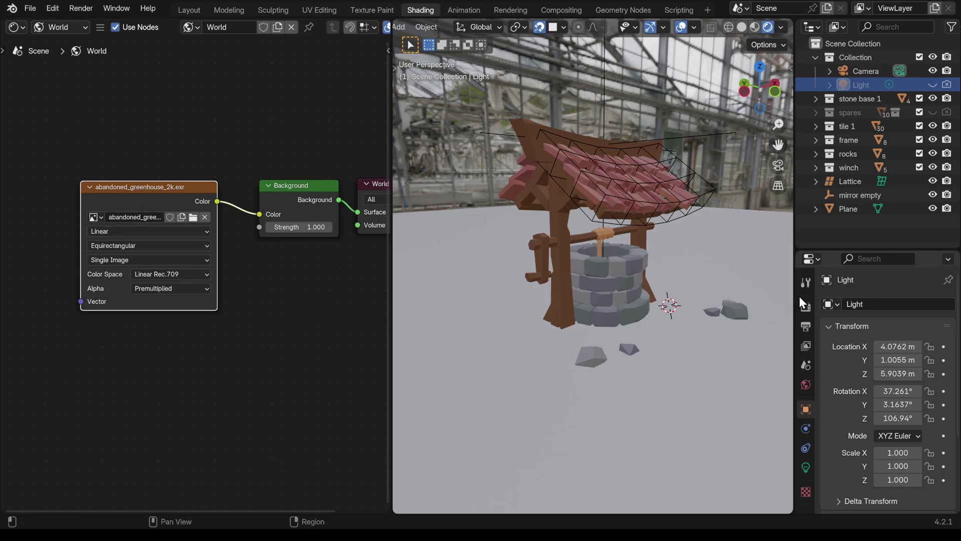
Enlarge the properties area and set the EEVEE viewport samples to 64 in the render settings
left_click_drag(829, 250, 843, 122)
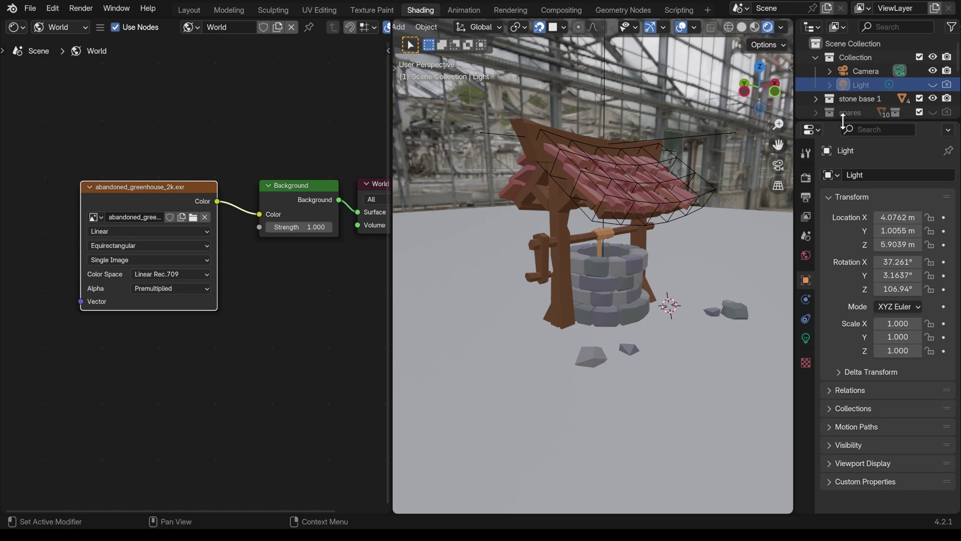
left_click(803, 178)
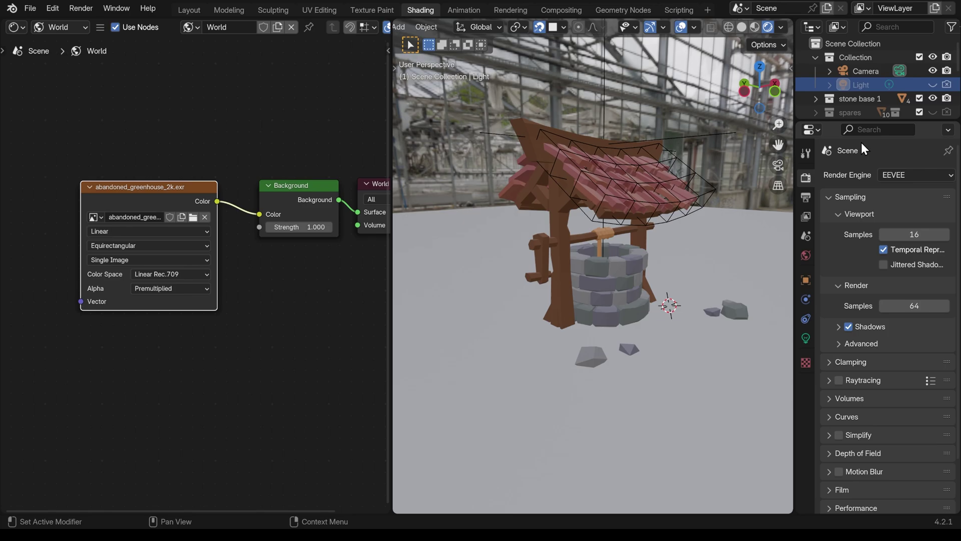
middle_click_drag(741, 240, 651, 284)
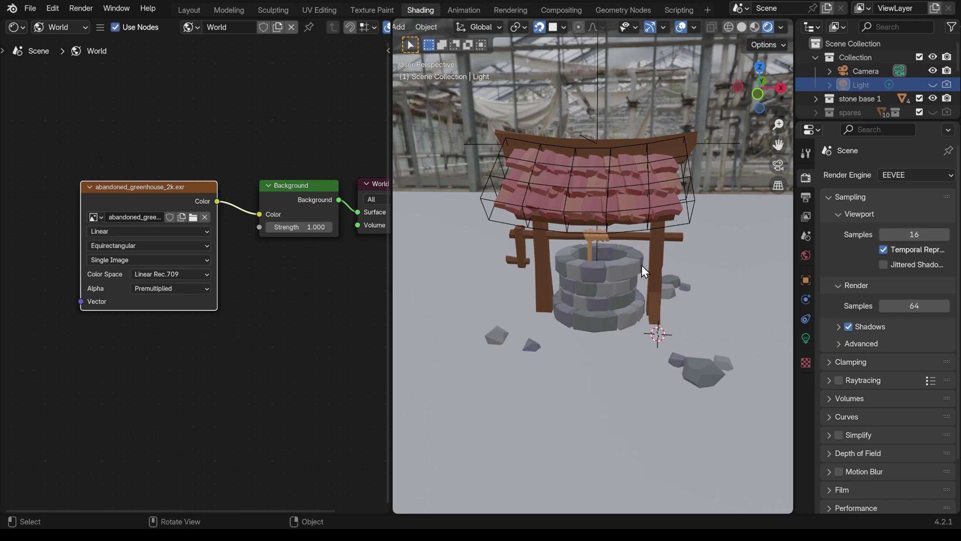
left_click(926, 235)
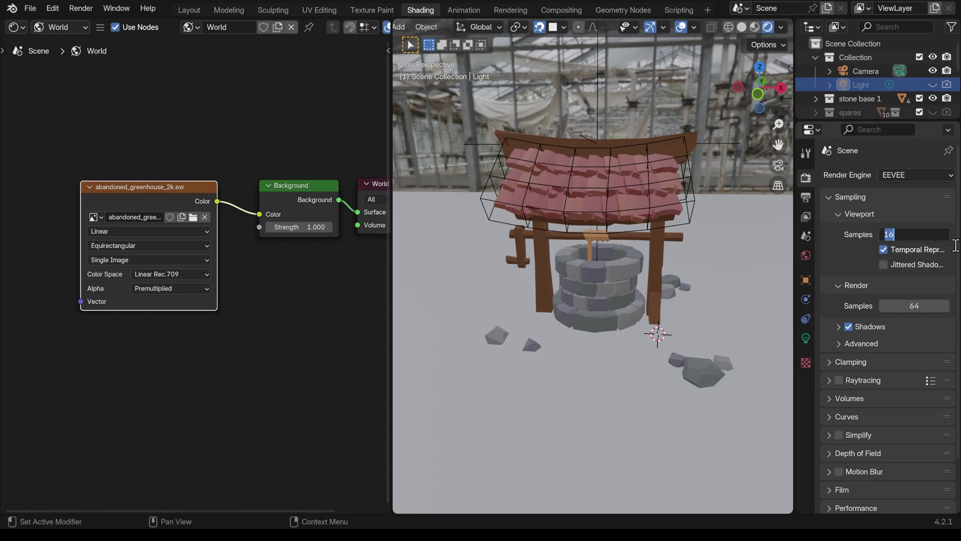
type("64")
key("Return")
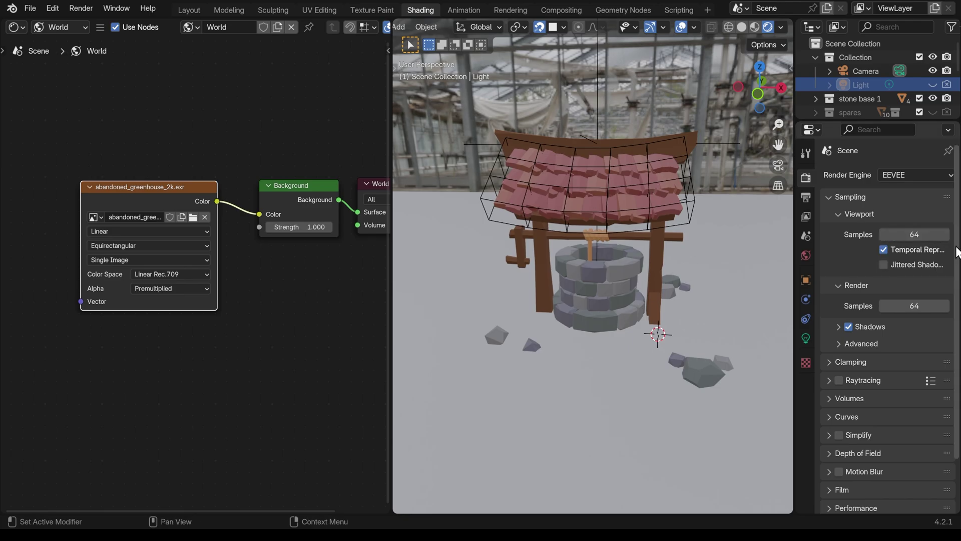
mouse_move(621, 288)
middle_mouse_down()
mouse_move(608, 293)
mouse_move(635, 292)
mouse_move(611, 283)
mouse_move(617, 278)
middle_mouse_up()
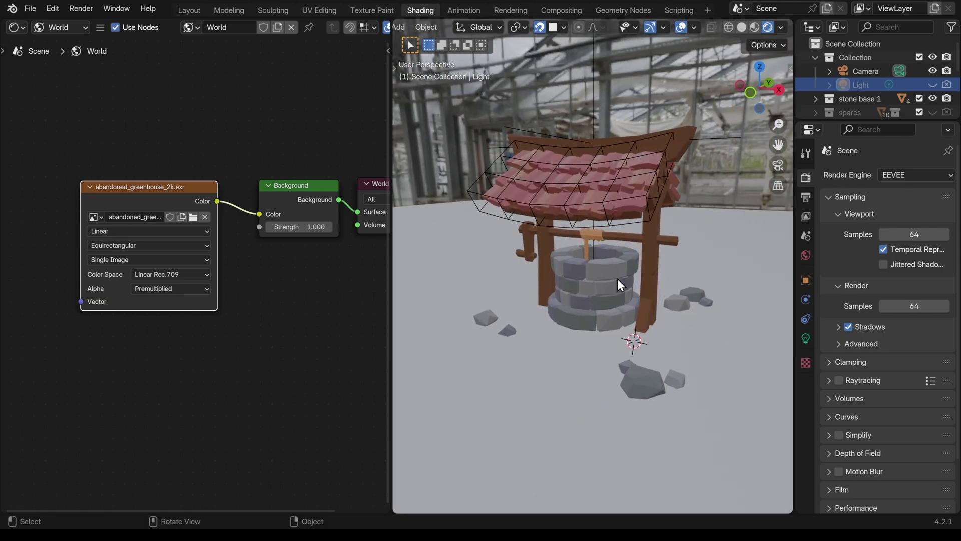
Enable Raytracing for the EEVEE render engine and check the shading inside the well
left_click(839, 380)
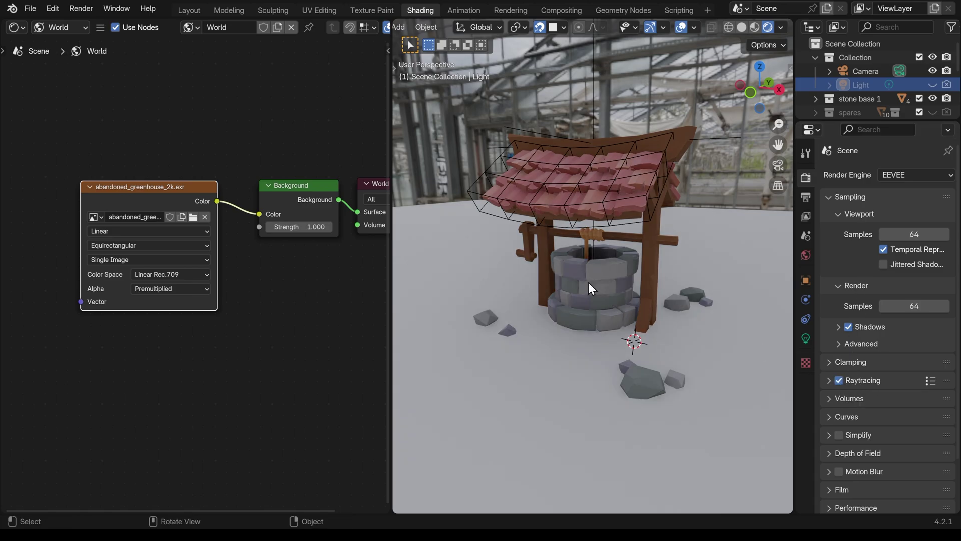
middle_click_drag(590, 287, 607, 306)
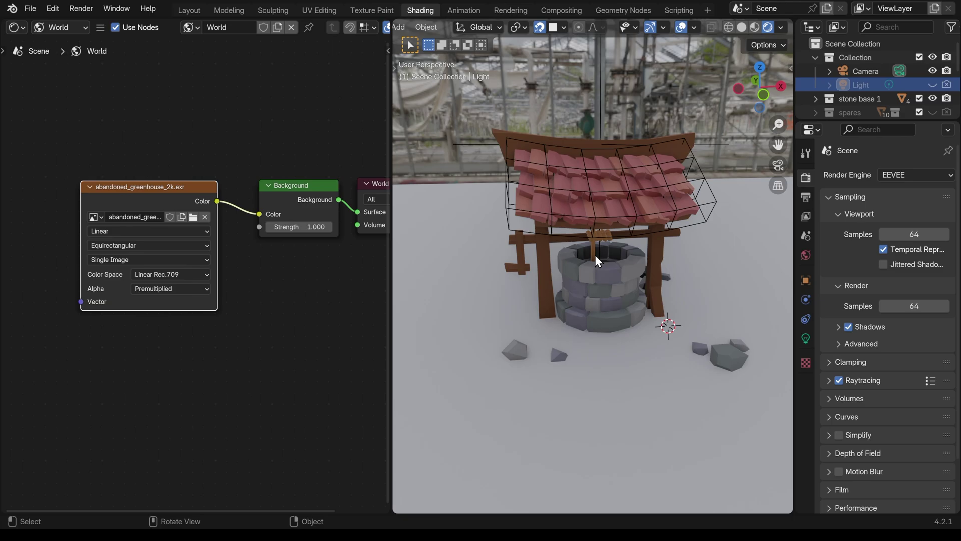
middle_click_drag(596, 257, 595, 277)
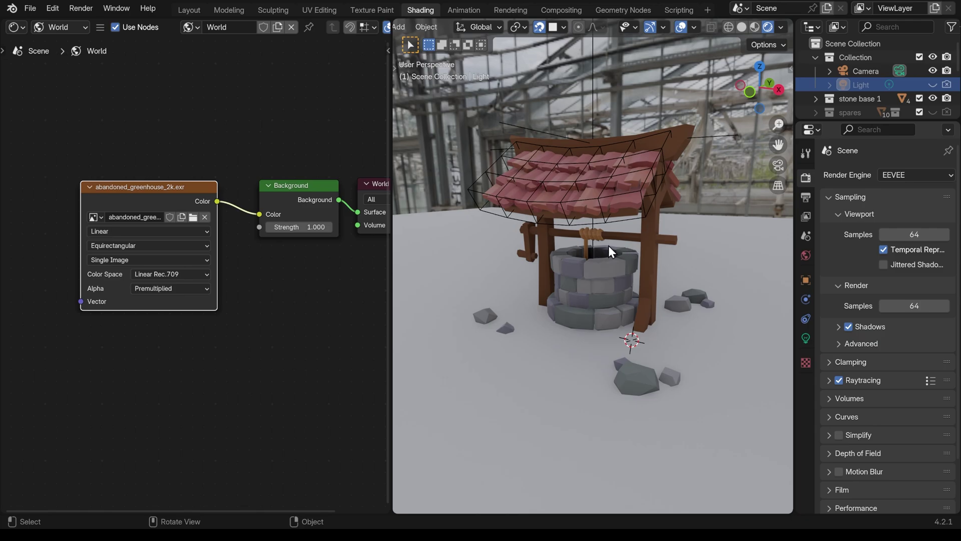
Turn off the viewport overlays and inspect the rendered well from several angles
left_click(682, 28)
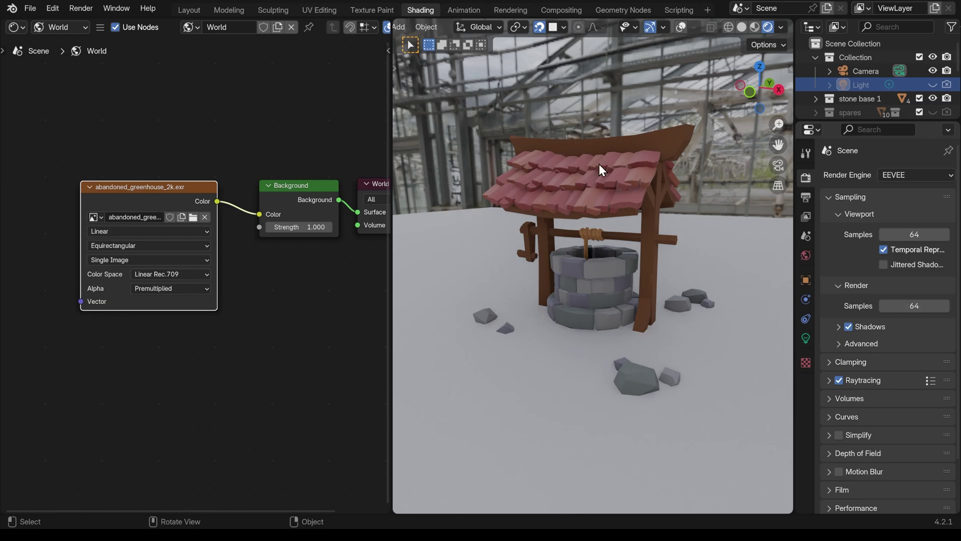
middle_click_drag(599, 164, 606, 211)
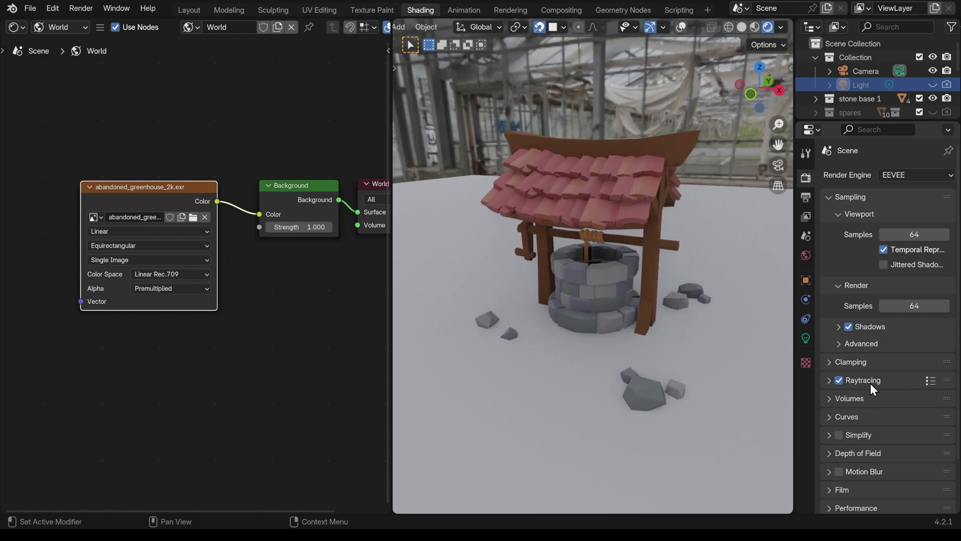
middle_click_drag(646, 289, 670, 290)
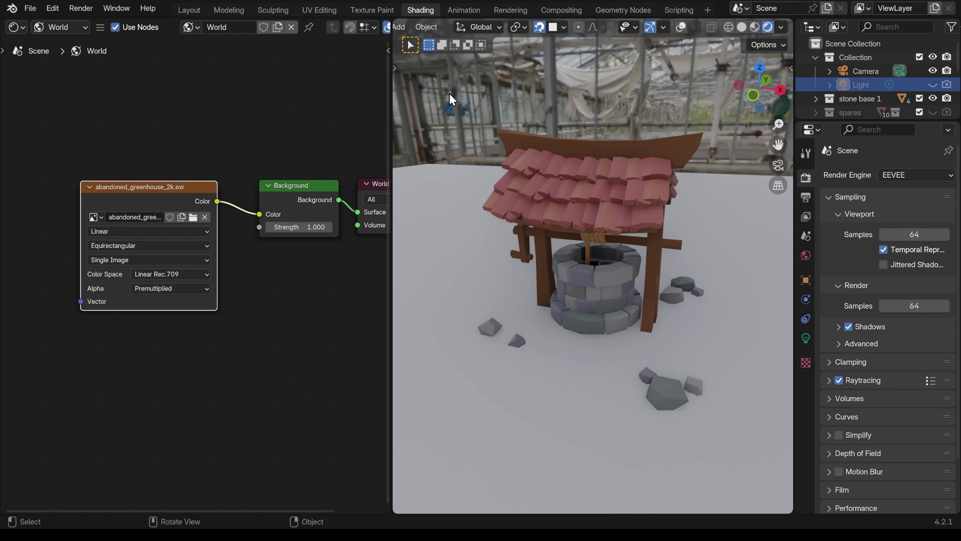
Make the render background transparent in the Film settings and check the well against it
scroll(854, 395, "down", 3)
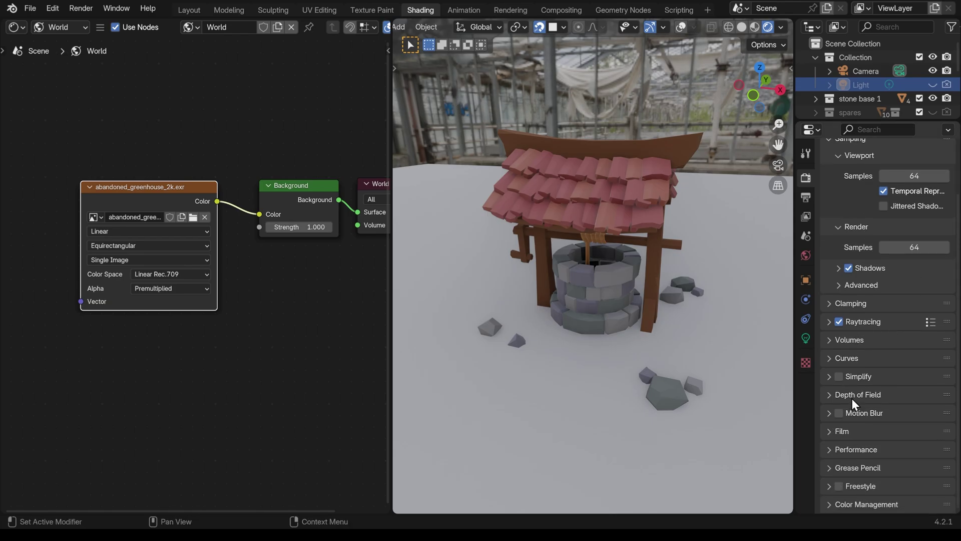
left_click(827, 431)
scroll(873, 407, "down", 3)
left_click(878, 413)
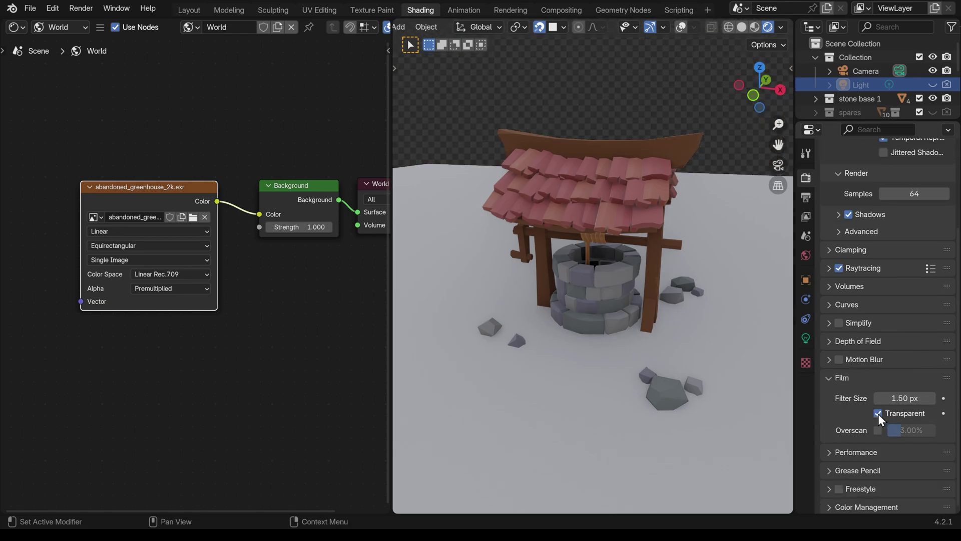
middle_click_drag(639, 279, 601, 258)
scroll(898, 350, "up", 5)
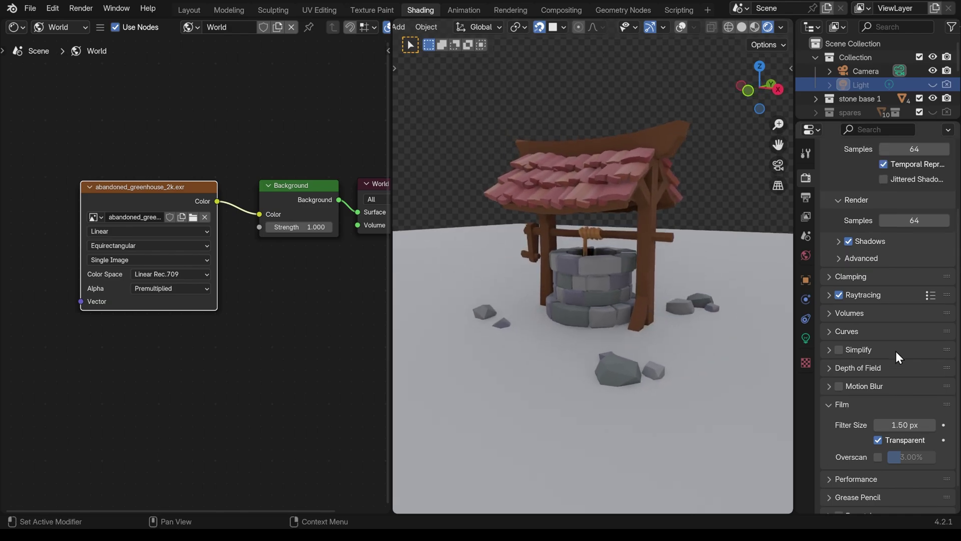
Switch the render engine to Cycles and set its device to GPU Compute
left_click(908, 173)
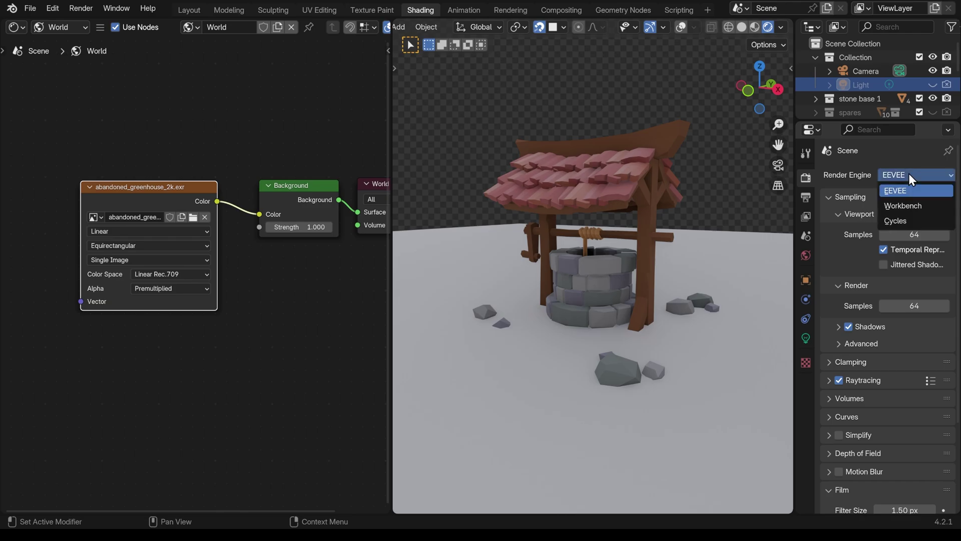
left_click(896, 221)
middle_click_drag(615, 271, 665, 284)
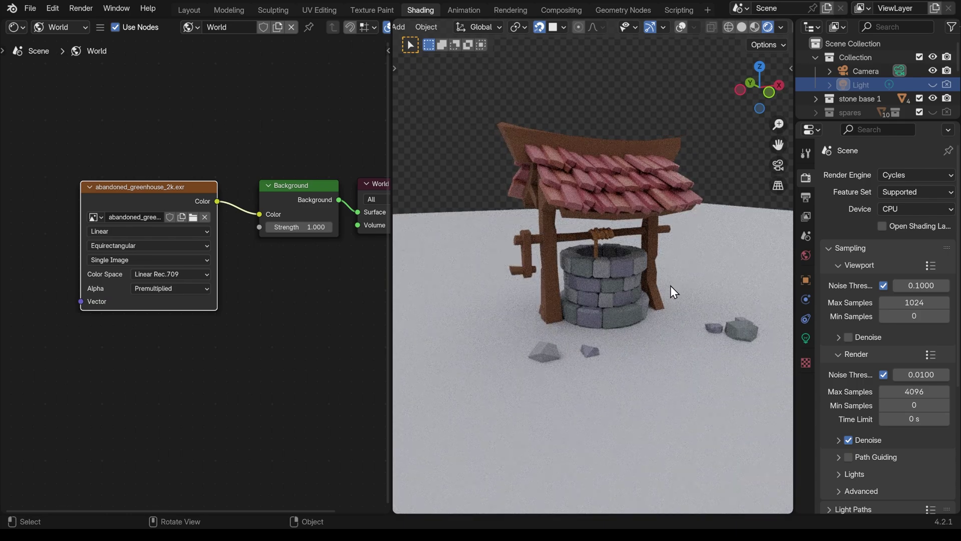
left_click(903, 211)
left_click(893, 237)
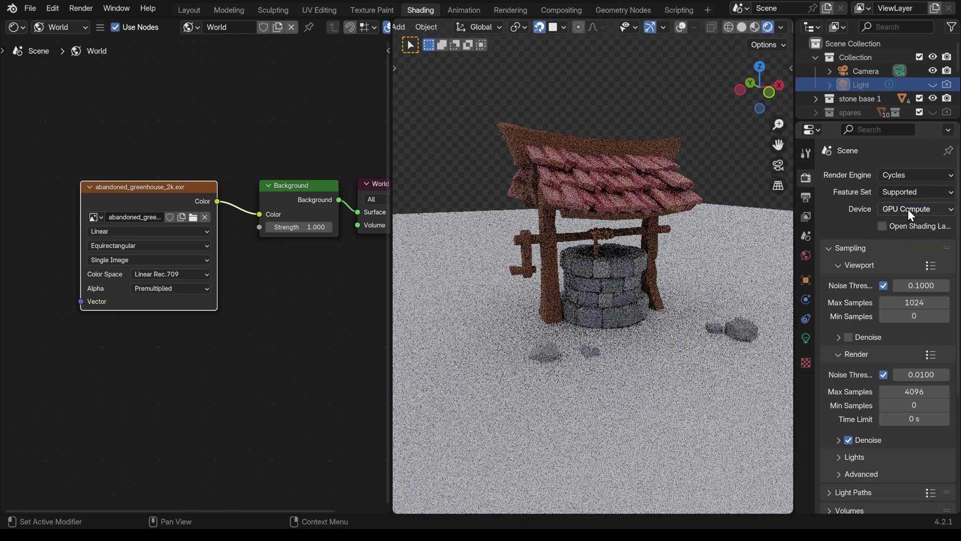
Check which Cycles render devices are enabled in the System preferences
left_click(55, 8)
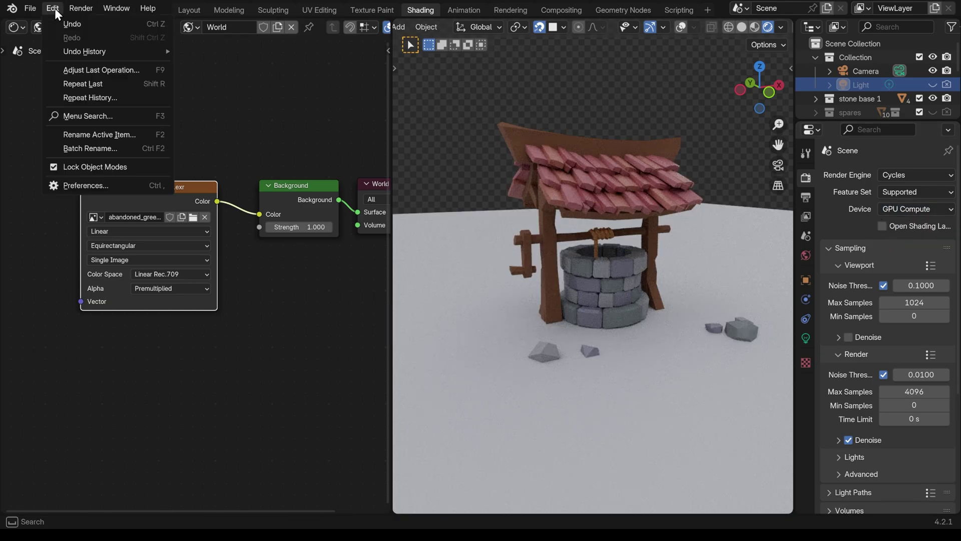
left_click(80, 184)
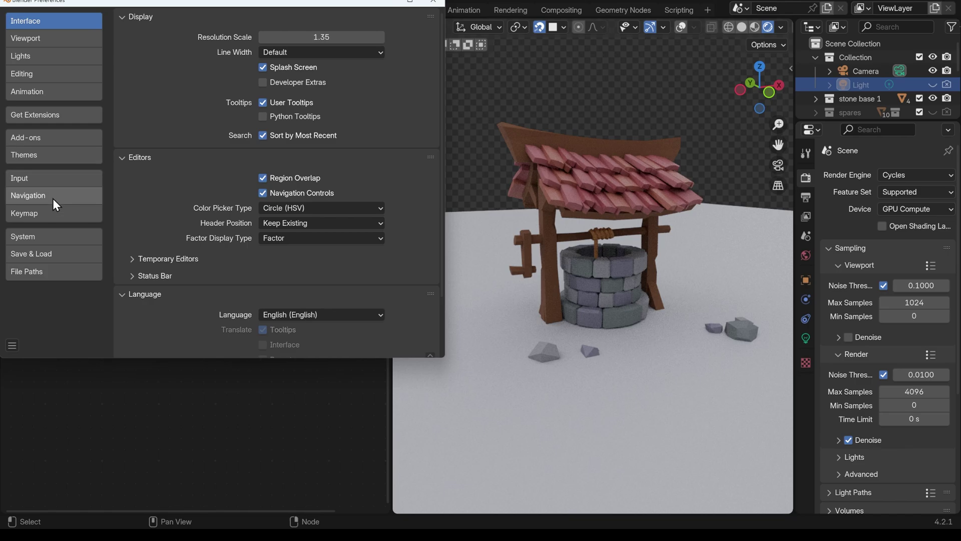
left_click(41, 236)
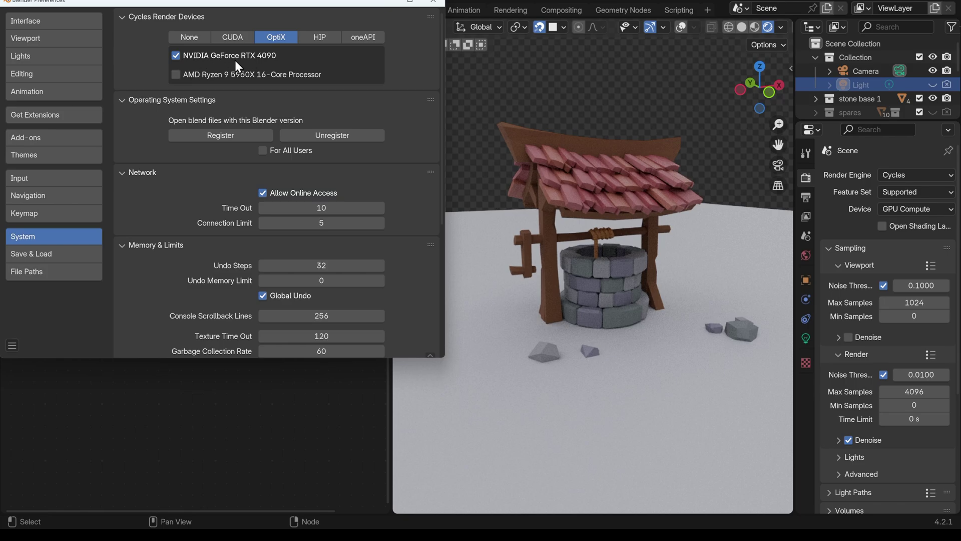
left_click(433, 1)
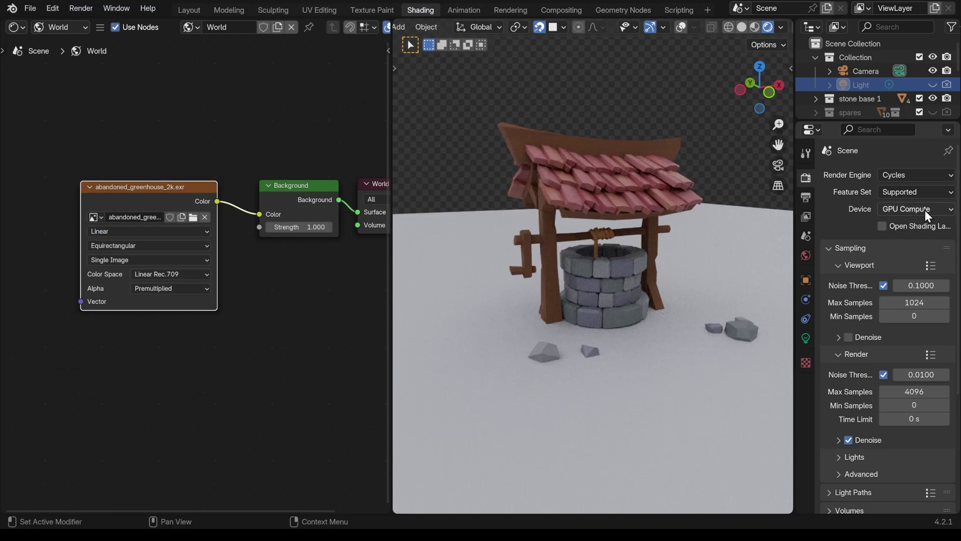
Enable viewport denoising with the OptiX denoiser and check the well's shading from several angles
middle_click_drag(672, 292, 631, 304)
left_click(838, 337)
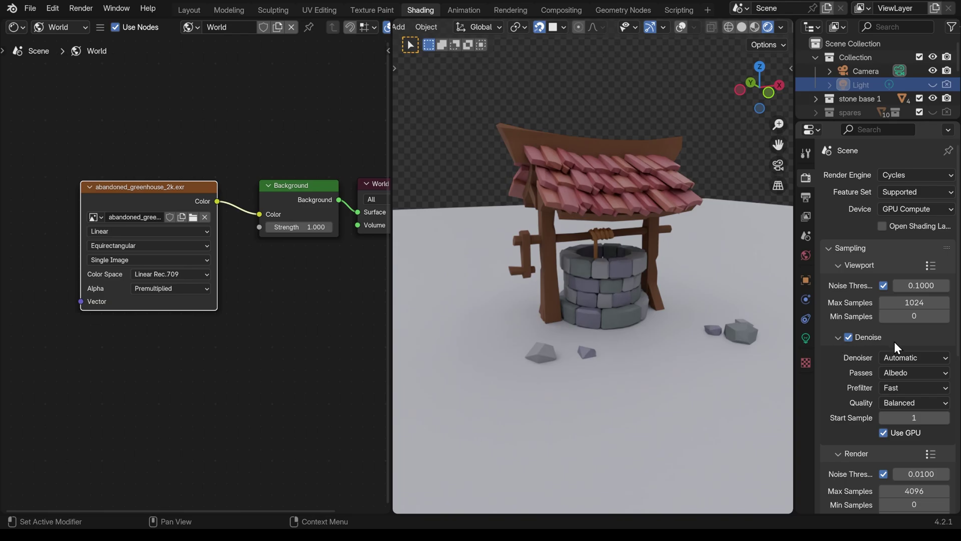
left_click(905, 358)
left_click(879, 385)
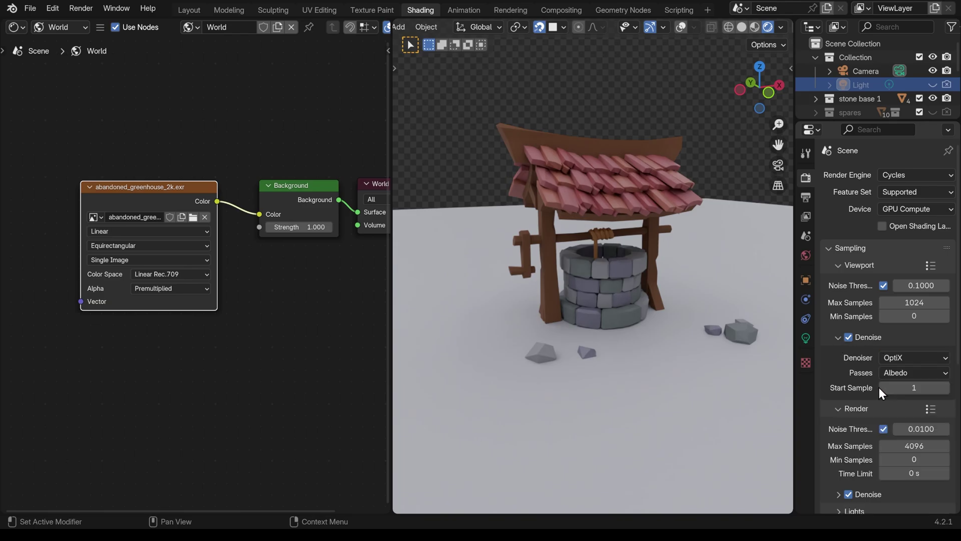
middle_click_drag(710, 315, 612, 285)
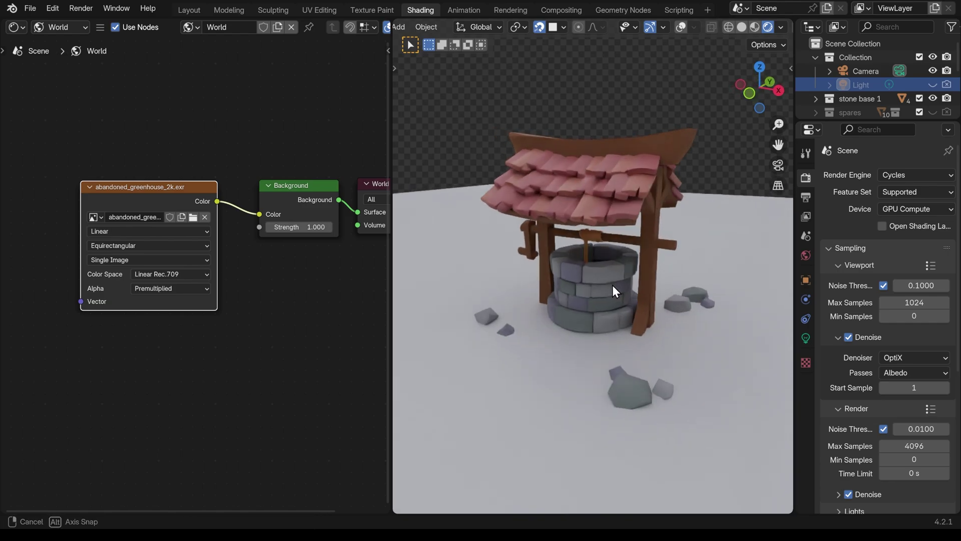
left_click(914, 358)
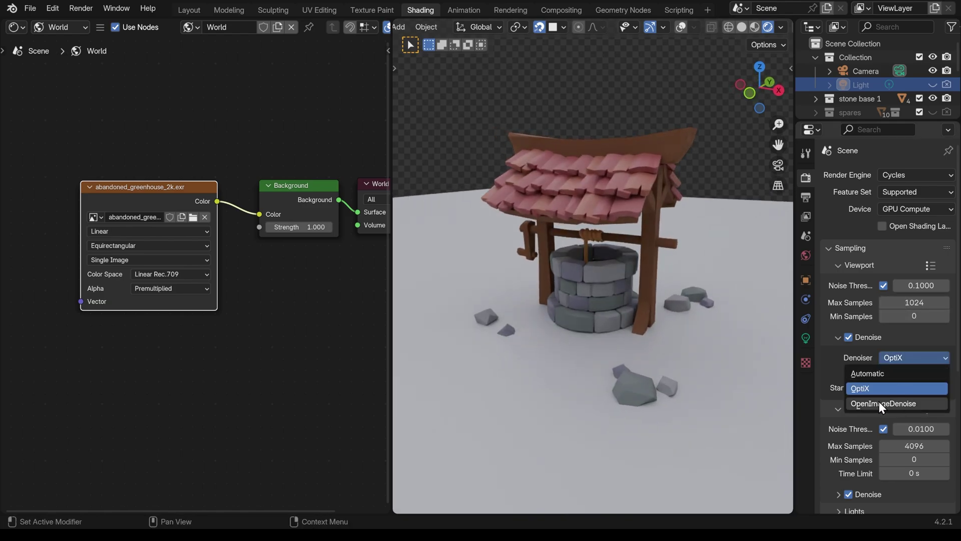
left_click(874, 389)
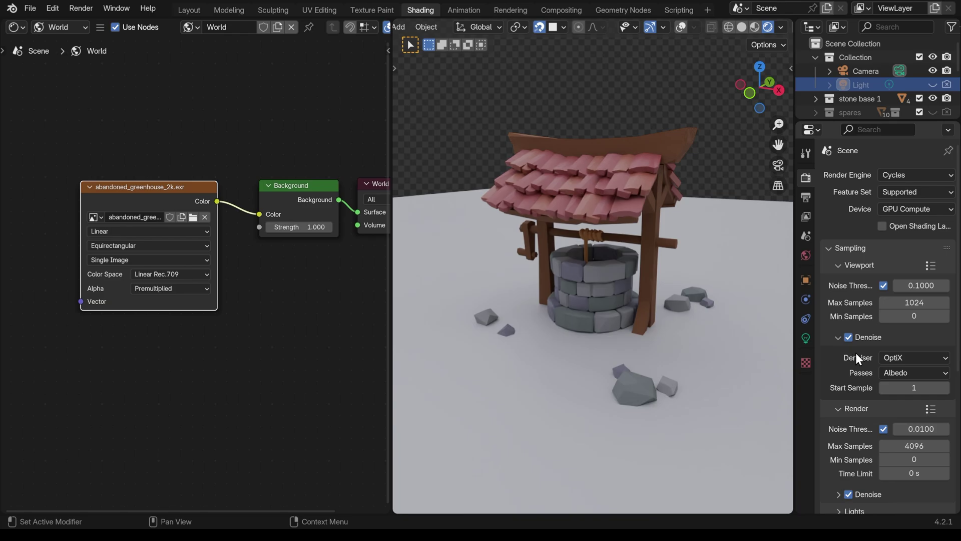
middle_click_drag(659, 307, 651, 307)
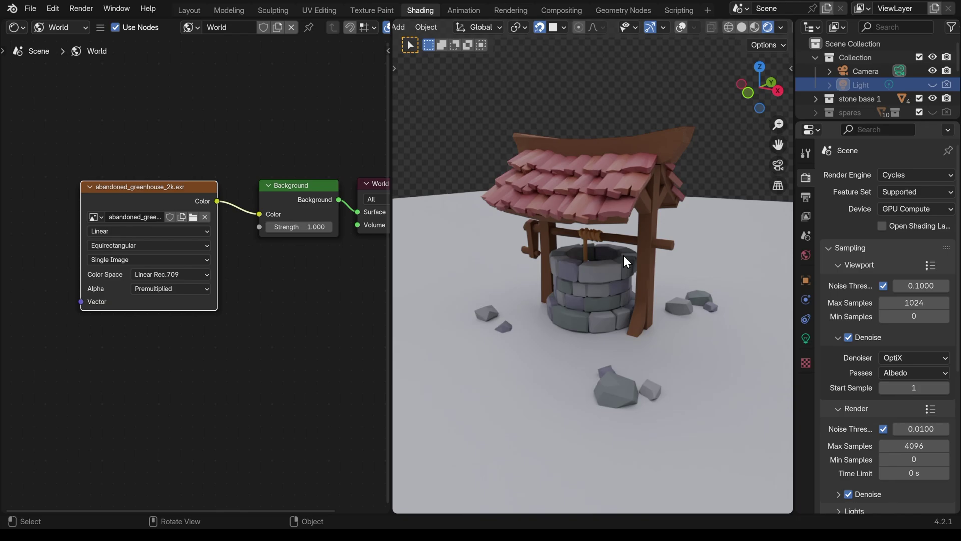
Make the Light visible in both the viewport and renders, and turn the viewport overlays back on
left_click(933, 84)
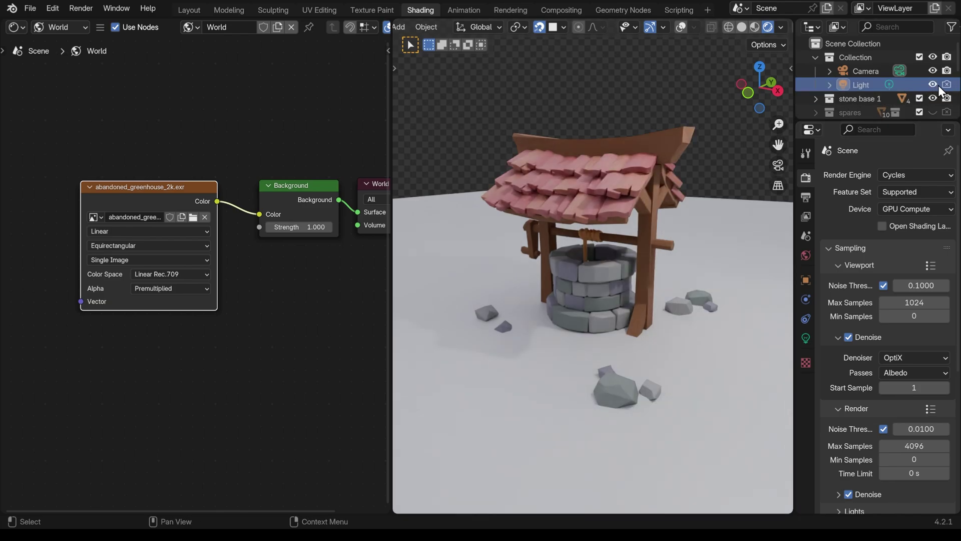
left_click(947, 84)
scroll(687, 211, "down", 3)
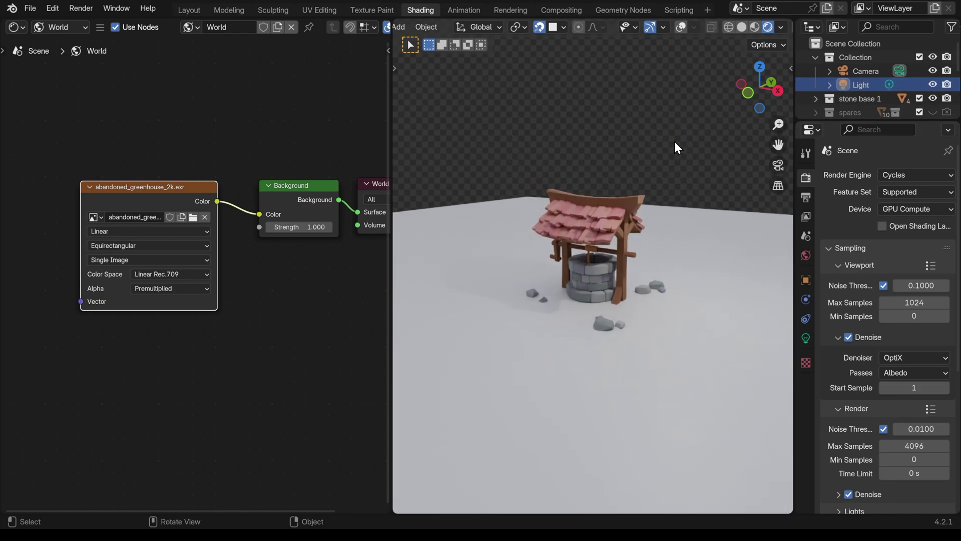
scroll(674, 141, "down", 2)
middle_click_drag(631, 183, 657, 183)
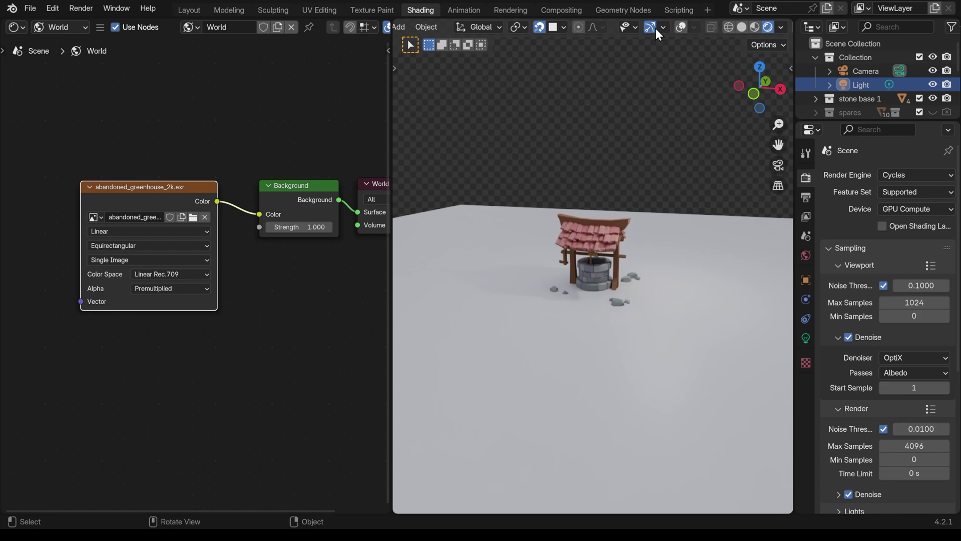
left_click(681, 27)
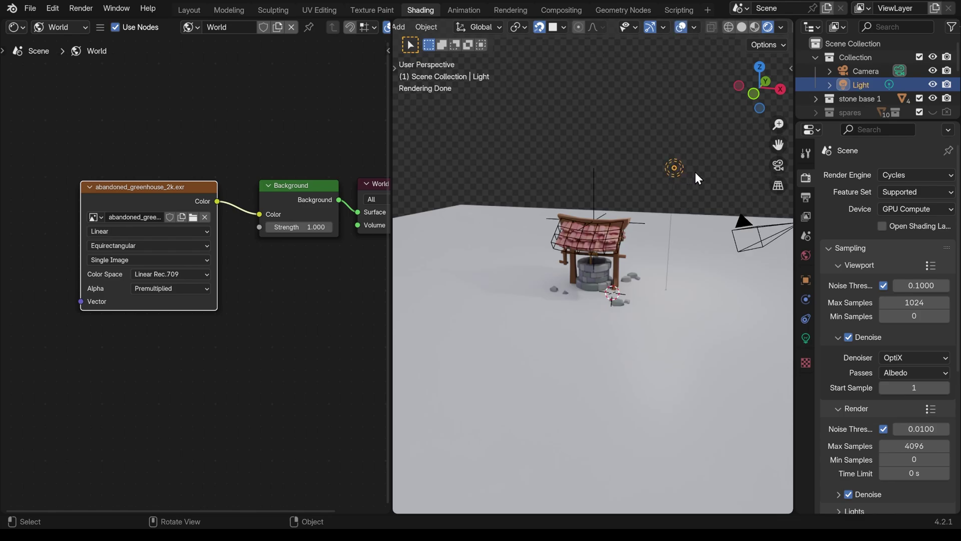
Change the light's type to Area and check its position relative to the well from above
left_click(805, 337)
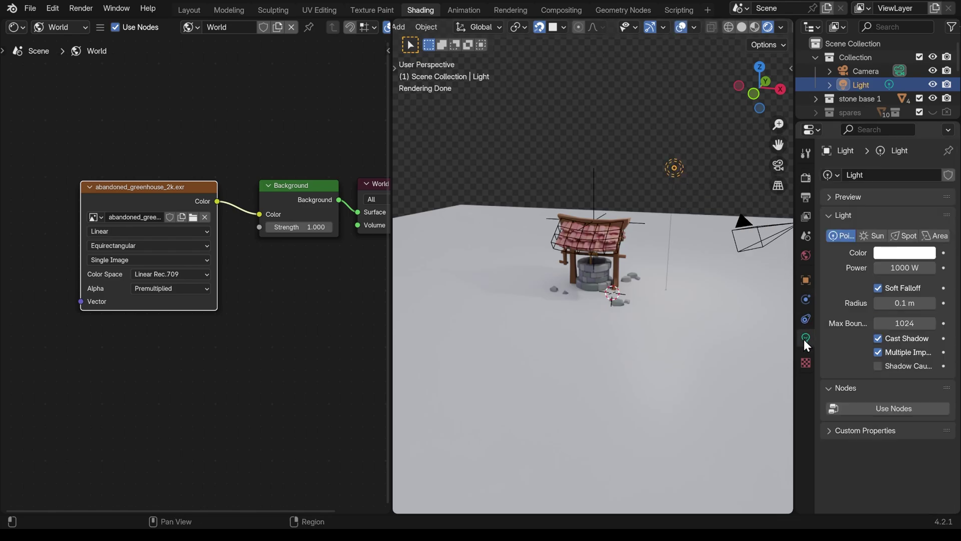
left_click(934, 236)
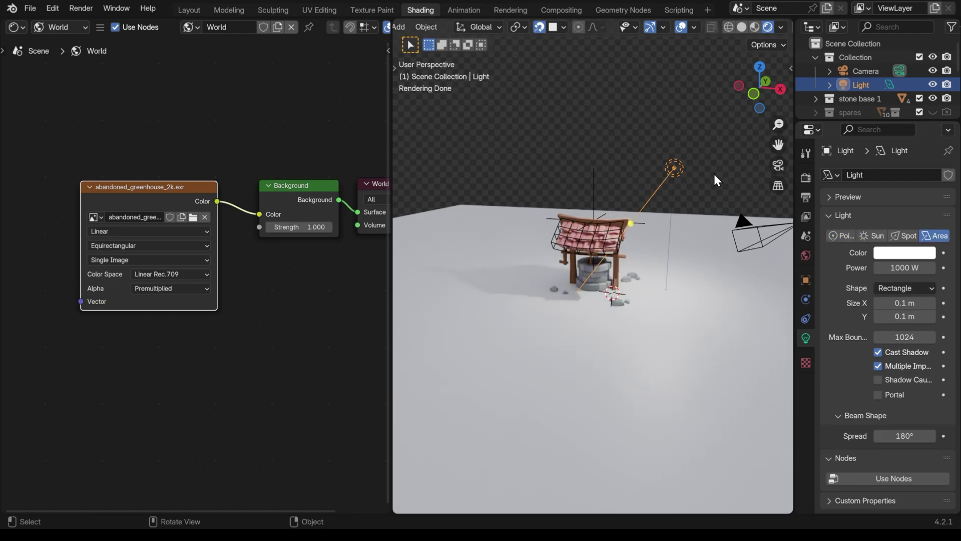
middle_click_drag(714, 173, 626, 274)
left_click_drag(637, 246, 602, 236)
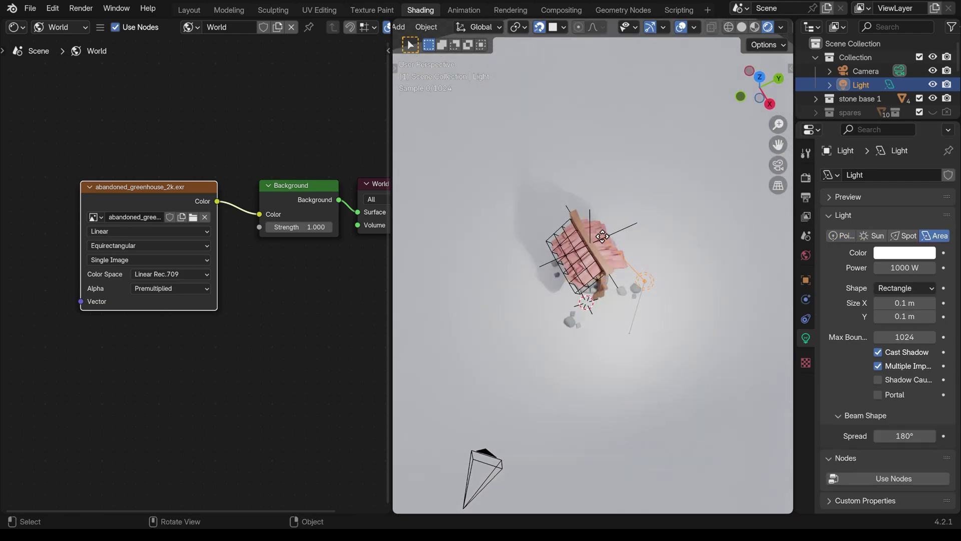
middle_click_drag(590, 256, 638, 270)
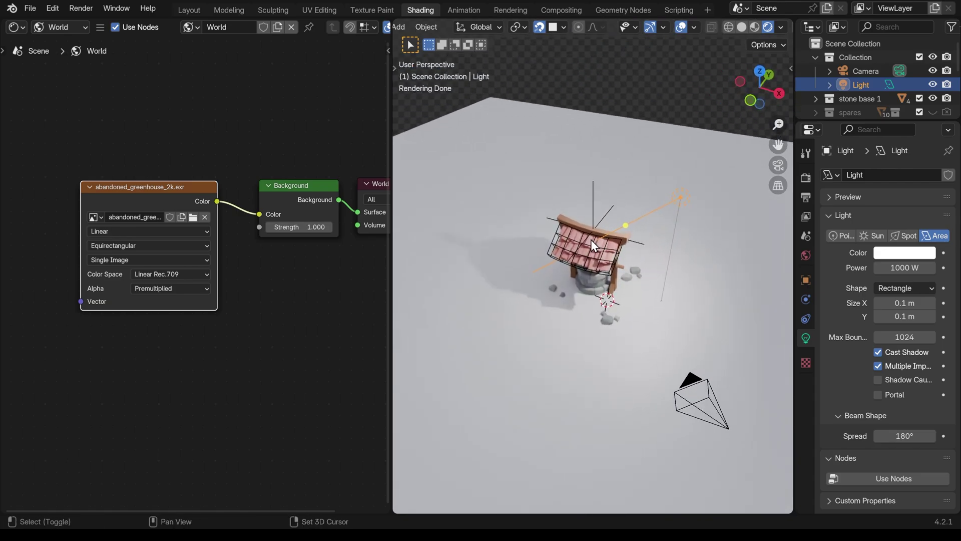
Place the 3D cursor on the well's roof and set the transform pivot point to 3D Cursor
right_click(590, 239, "shift")
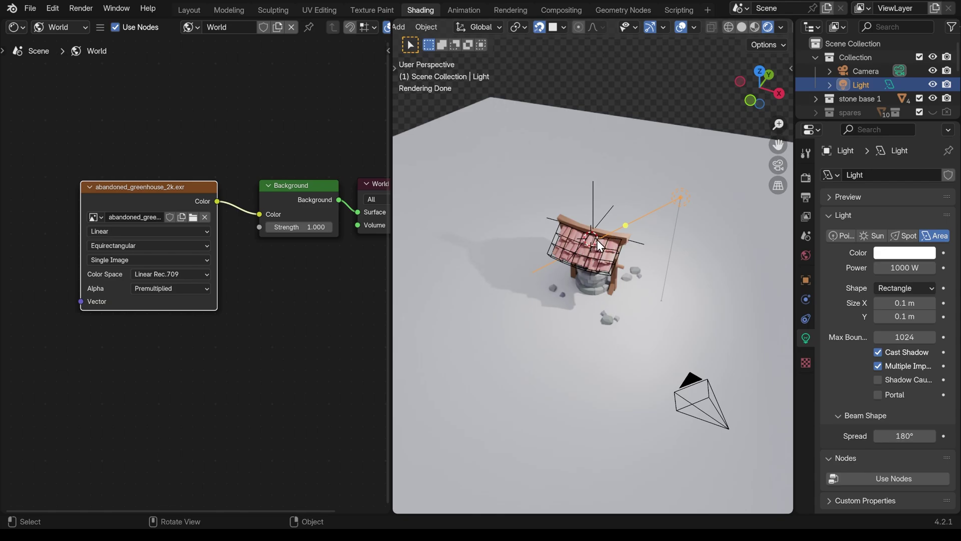
left_click(522, 26)
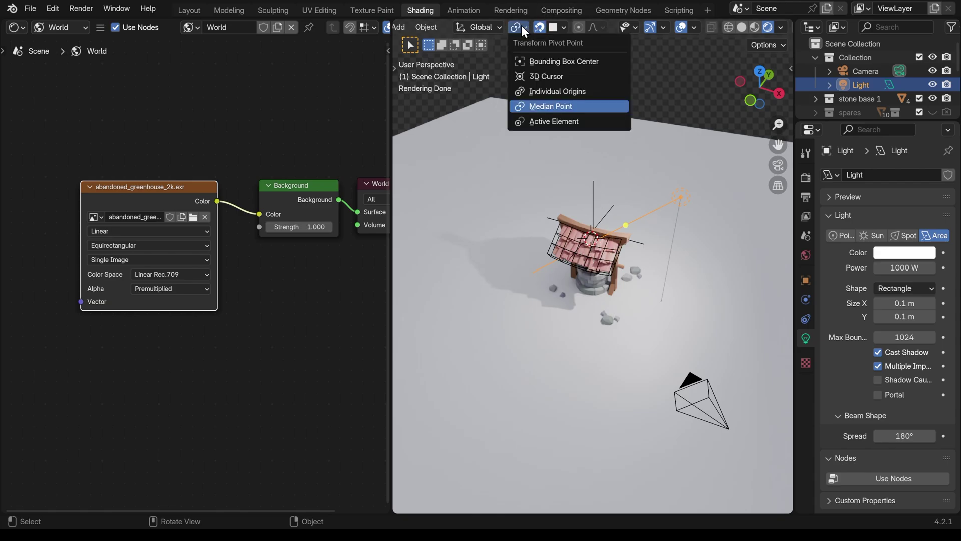
left_click(526, 79)
Rotate the area light about the global Z axis around the roof to the opposite side of the well
key("r")
key("z")
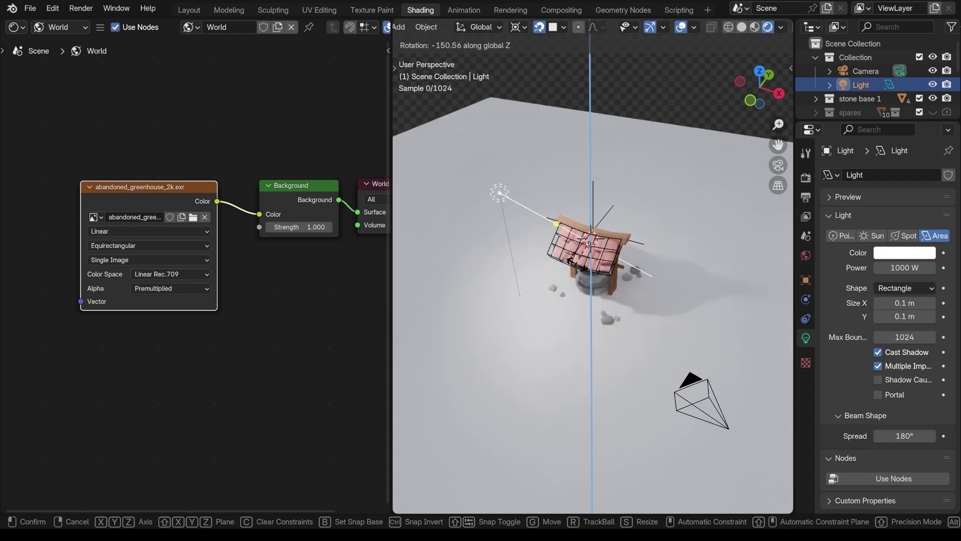
left_click(590, 320)
middle_click_drag(591, 320, 631, 263)
Tint the area light a pale warm orange and set its power to 500 W
left_click(910, 253)
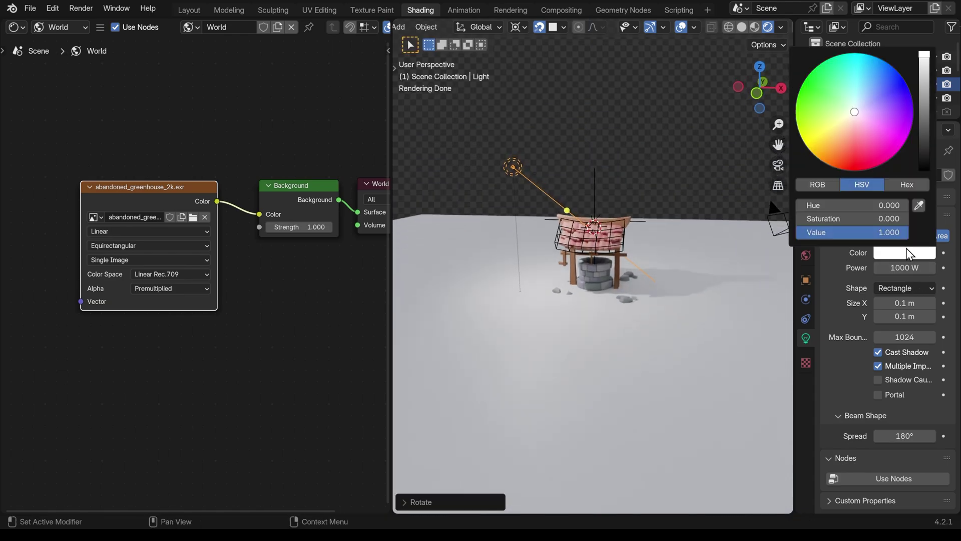
left_click_drag(858, 119, 845, 128)
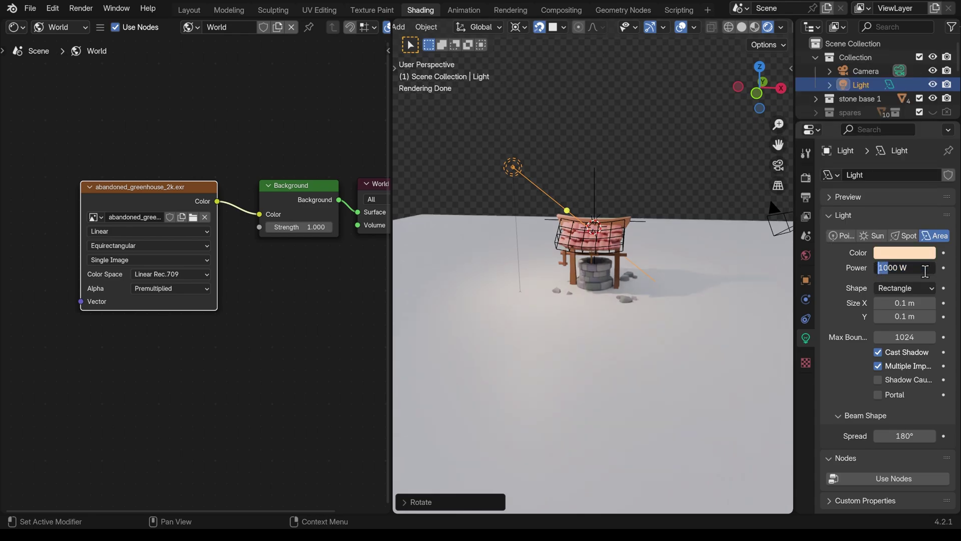
type("500")
key("Return")
Turn off the viewport overlays and inspect the well up close under the warm area light
scroll(587, 291, "up", 5)
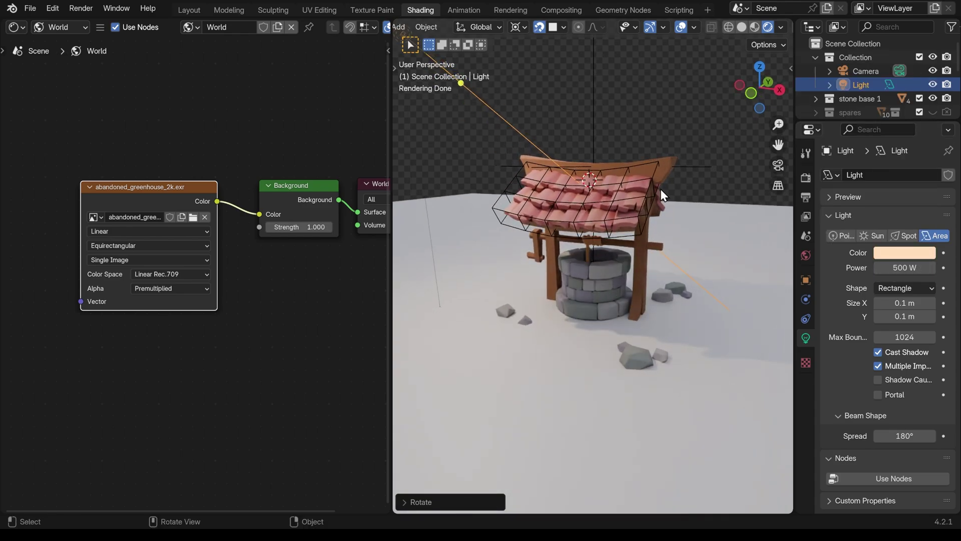
left_click(683, 27)
middle_click_drag(638, 206, 650, 237)
scroll(638, 230, "up", 3)
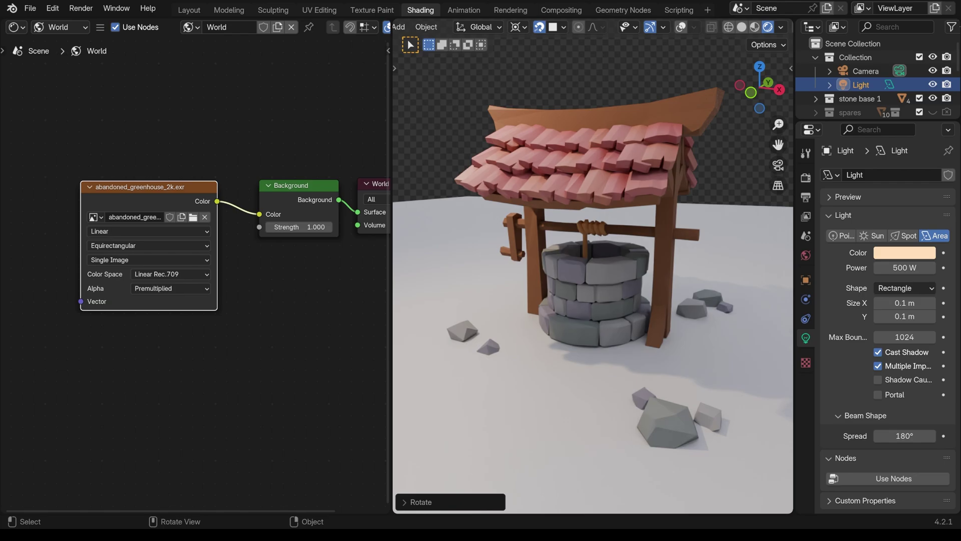
Switch to the Layout workspace, look through the camera and hide the sidebar
left_click(189, 10)
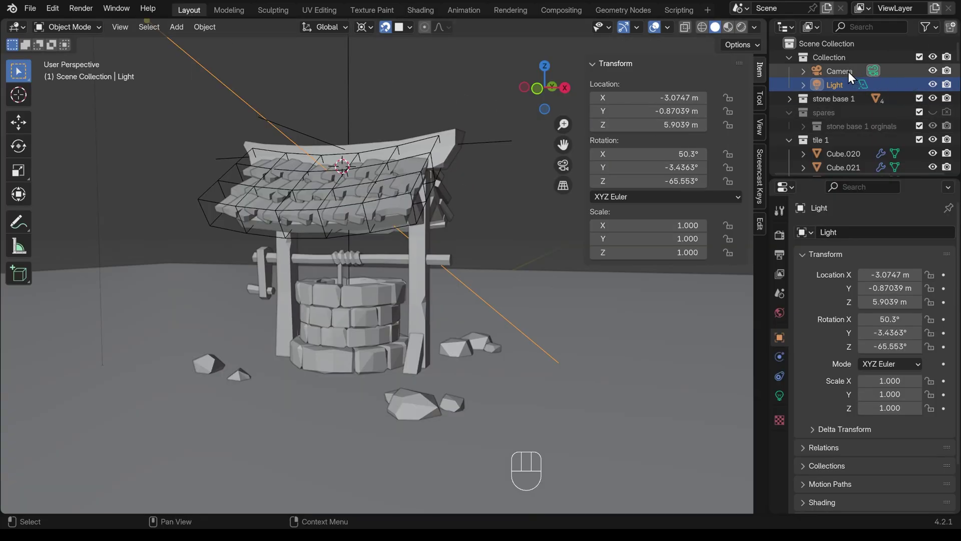
key("KP_0")
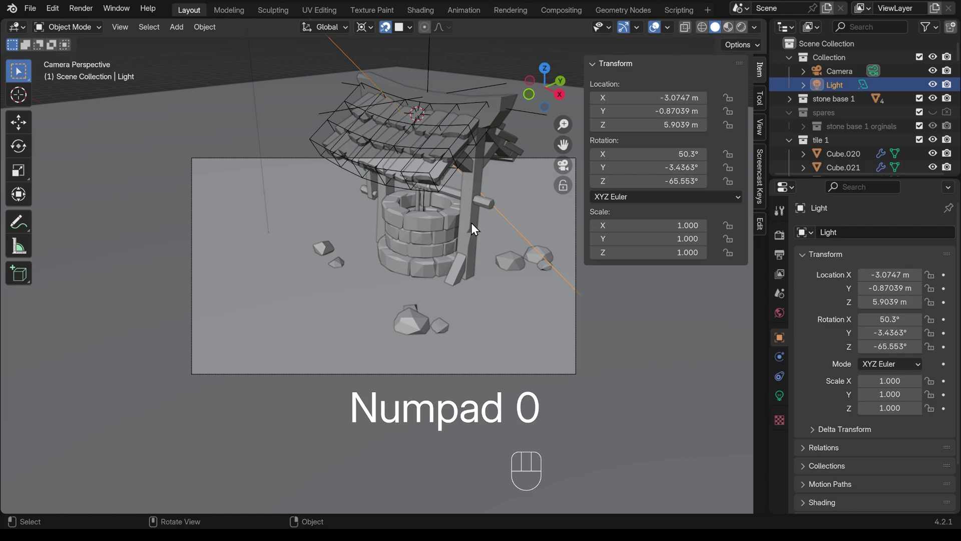
key("shift+a")
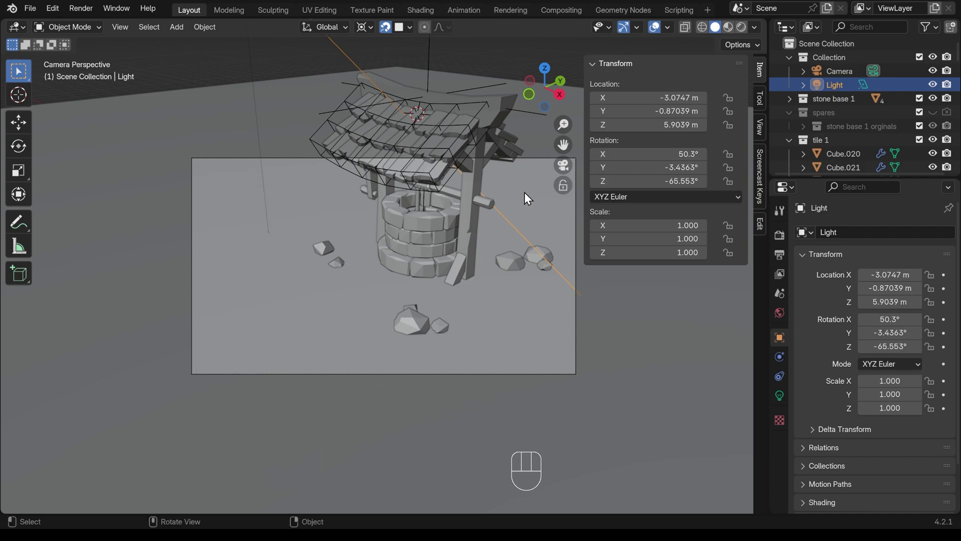
key("n")
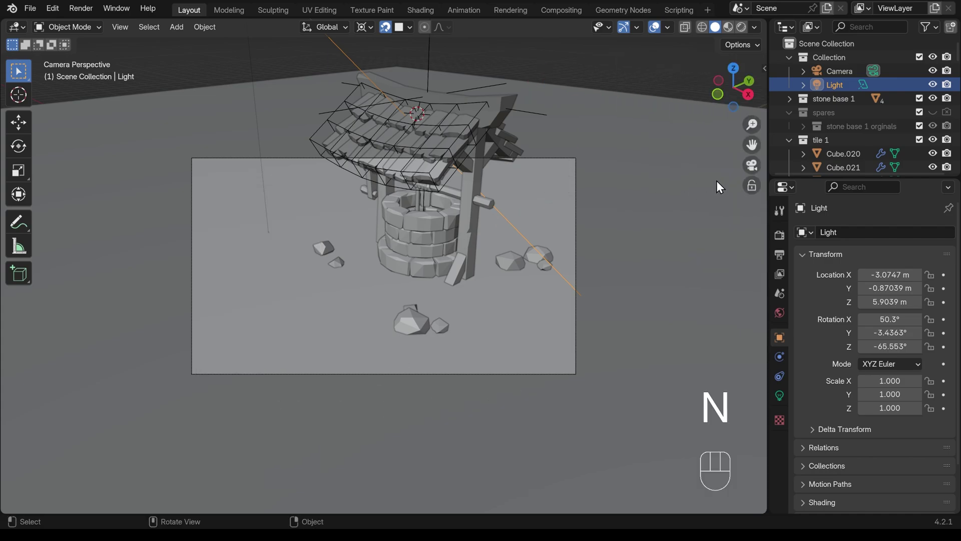
Lock the camera to the view and reframe the shot so the whole well fits inside the camera frame
left_click(752, 186)
middle_click_drag(476, 251, 511, 286, "shift")
middle_click_drag(637, 285, 476, 296)
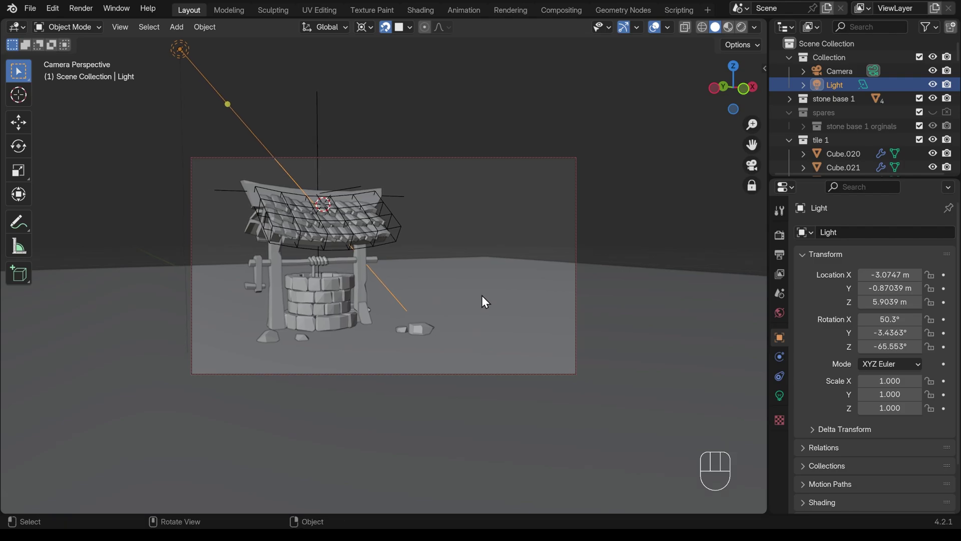
Render the image from the camera and examine the well up close in the render result
key("F12")
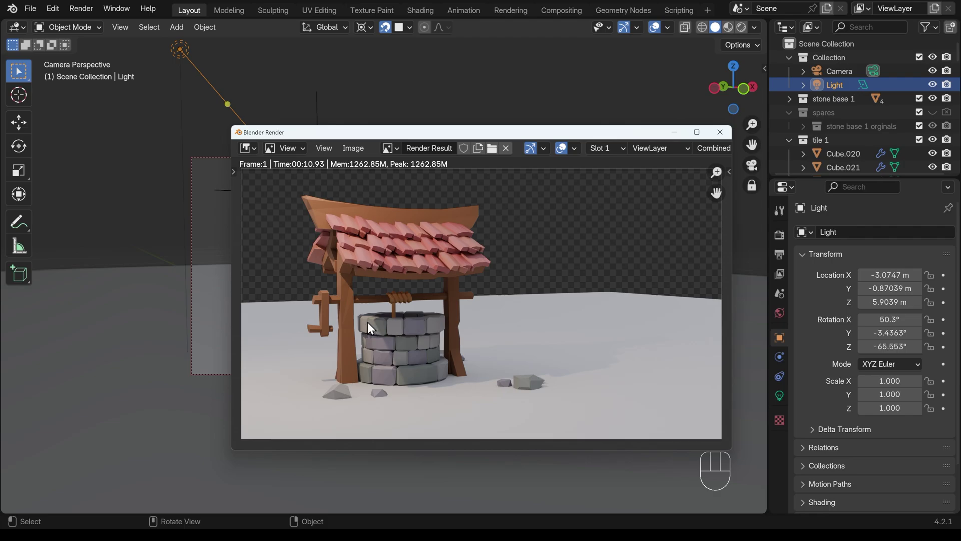
scroll(345, 312, "up", 2)
scroll(401, 280, "up", 2)
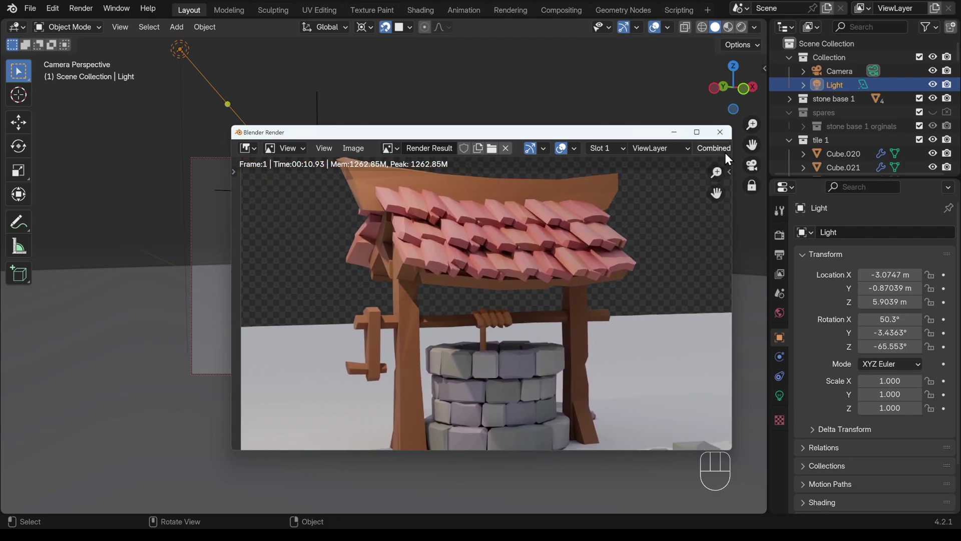
Close the render result and leave the camera view to get close to the diagonal braces under the roof
left_click(719, 132)
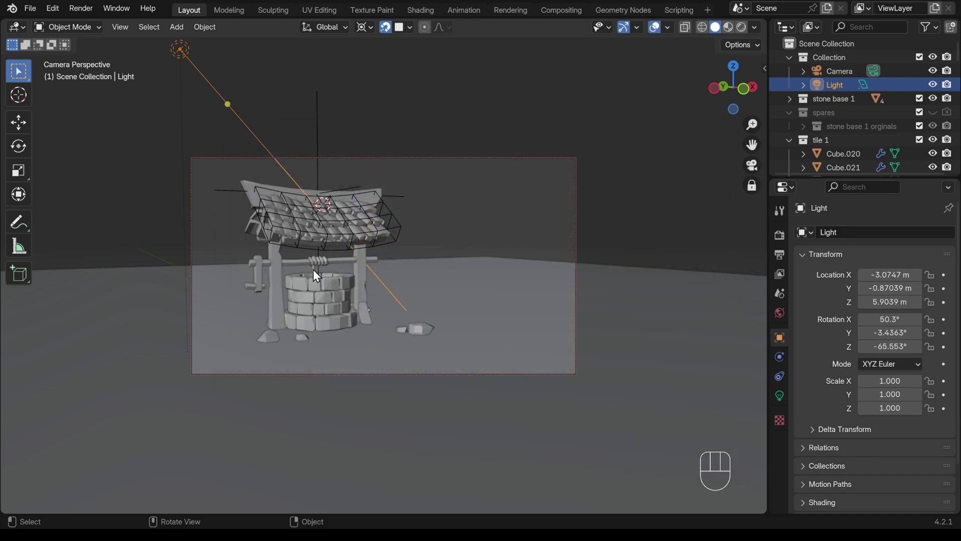
key("KP_0")
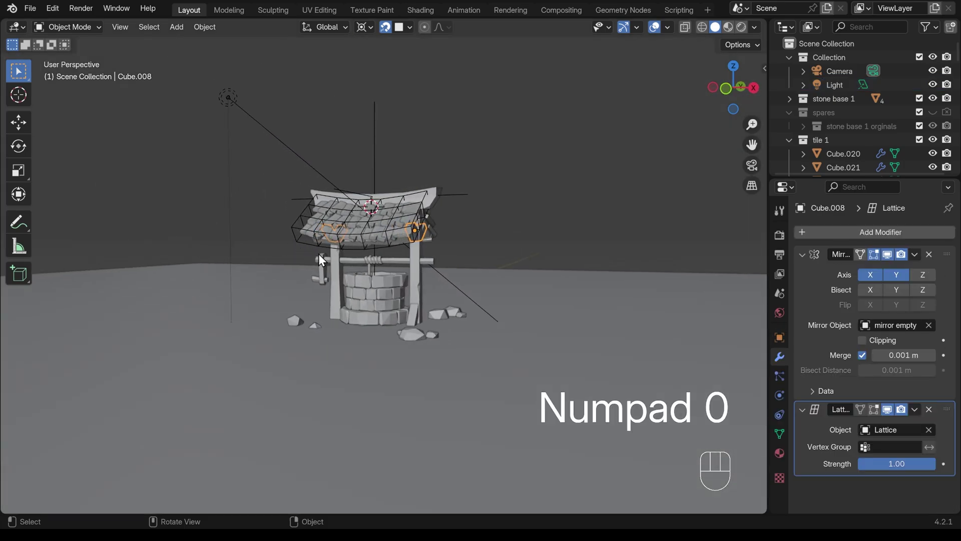
middle_click_drag(499, 270, 382, 295, "shift")
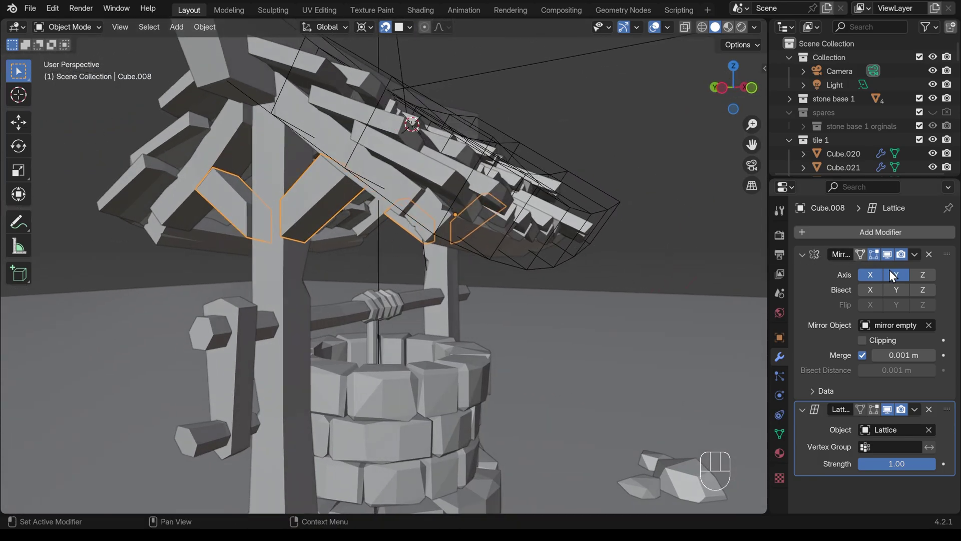
Apply the Mirror modifier on the diagonal roof braces and enter Edit Mode on their mesh
left_click(915, 254)
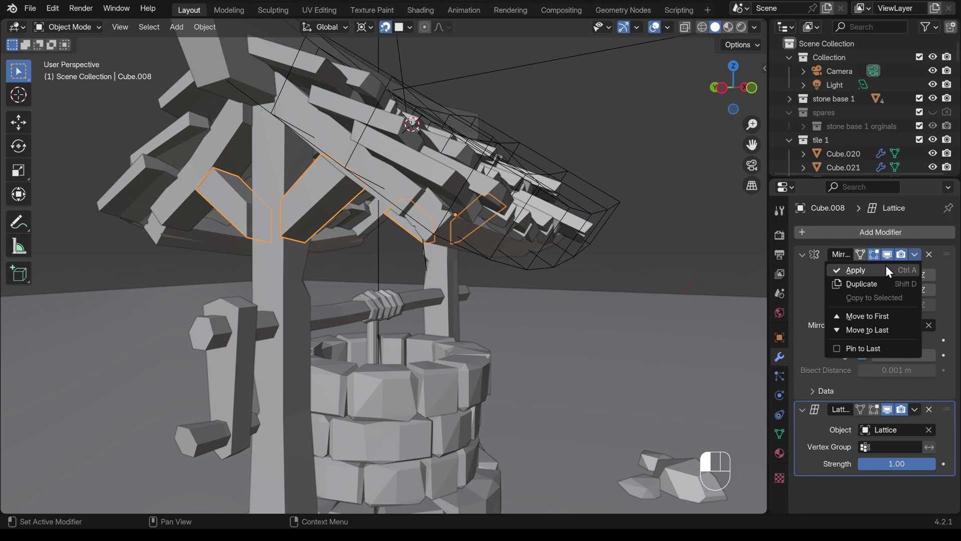
left_click(846, 266)
key("Tab")
key("Tab")
key("Tab")
Move the vertical edges of the two braces beside the crank-side post about 0.049 m along the global X axis, into the post
middle_click_drag(296, 217, 356, 257)
scroll(461, 206, "up", 3)
key("2")
left_click(235, 237, "shift")
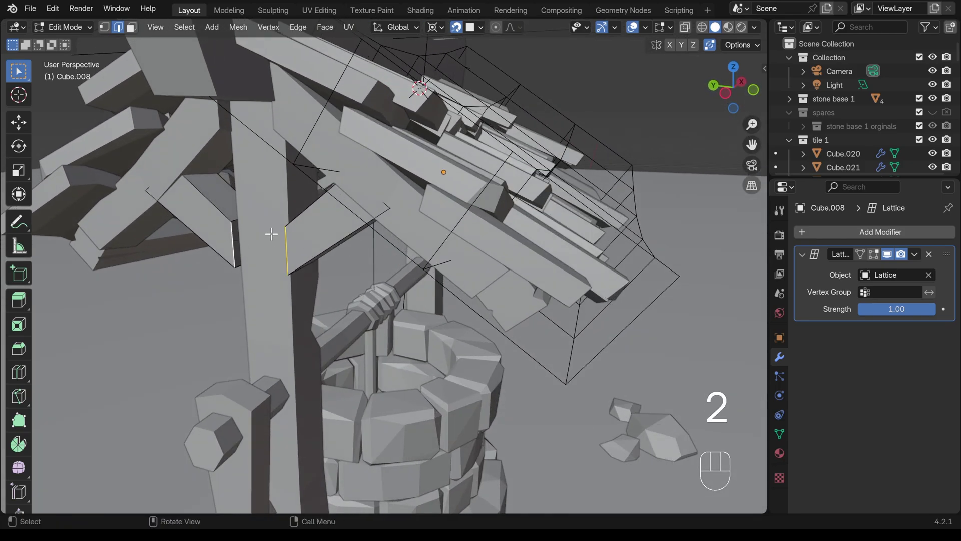
key("g")
right_click(269, 236)
key("g")
key("x")
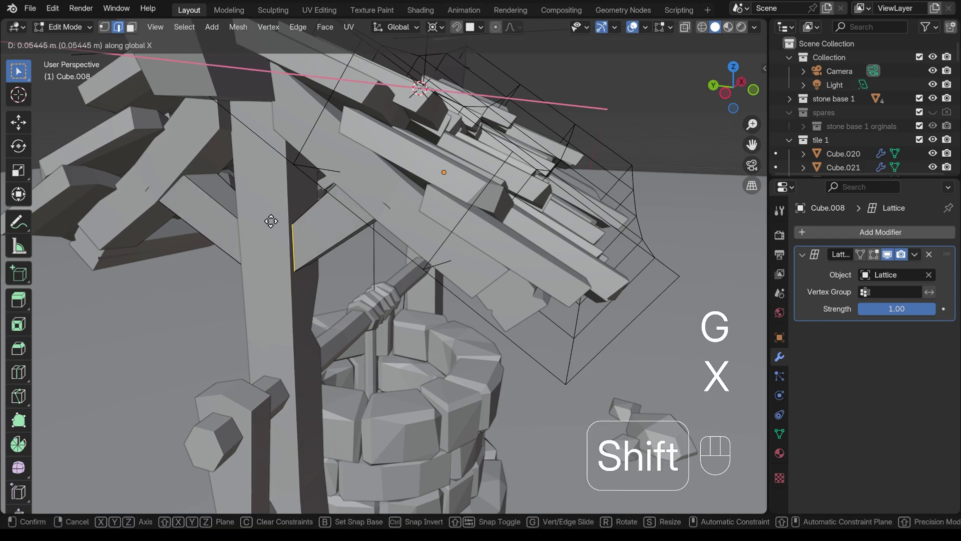
left_click(267, 221)
scroll(268, 222, "down", 5)
middle_click_drag(404, 214, 441, 256)
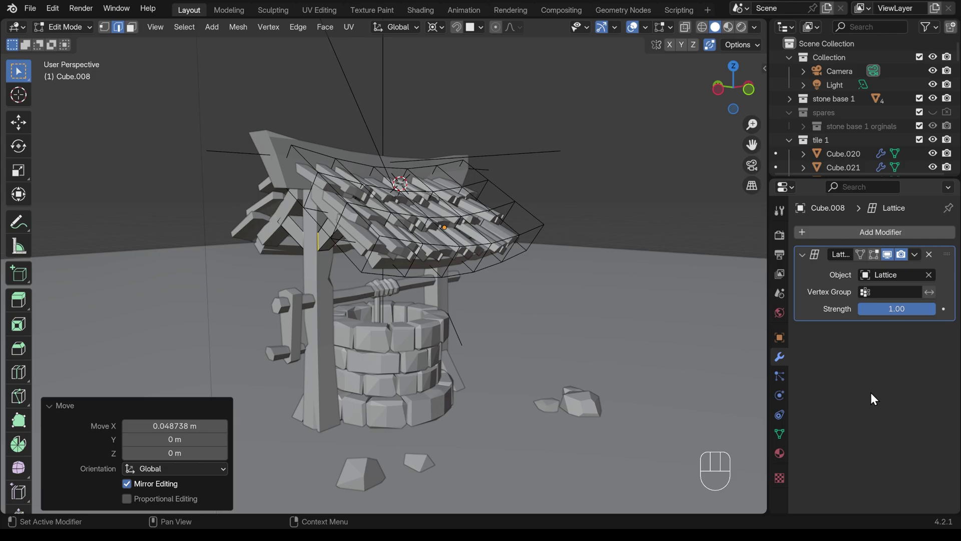
middle_click_drag(745, 365, 664, 354)
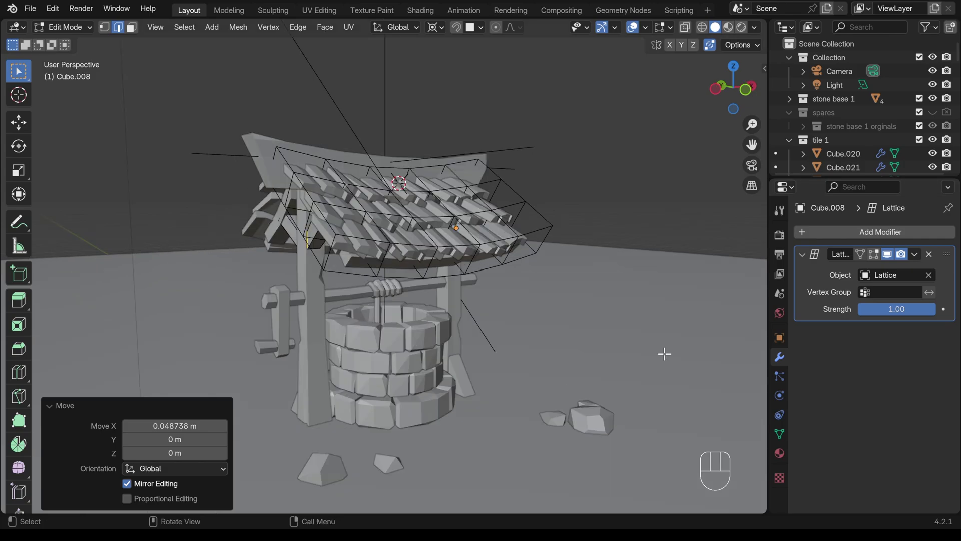